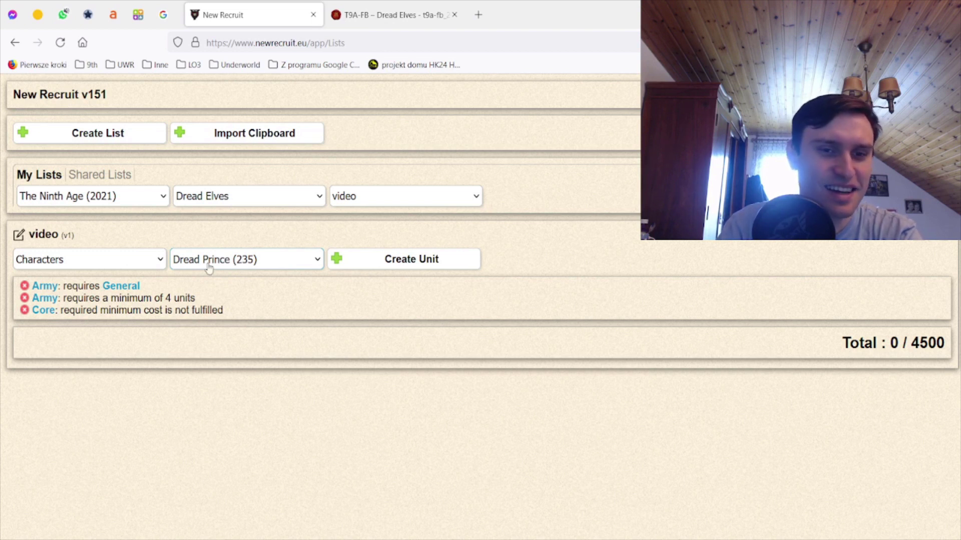
# - Add a Hydra from The Menagerie category to the Dread Elves list and save the unit
pyautogui.click(140, 264)
pyautogui.click(103, 382)
pyautogui.click(241, 270)
pyautogui.click(242, 311)
pyautogui.click(388, 260)
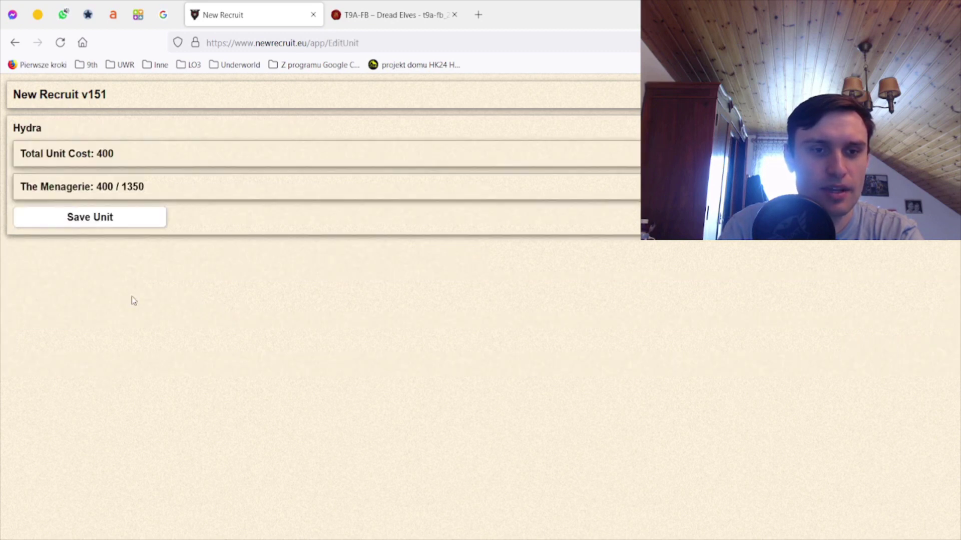
pyautogui.click(95, 225)
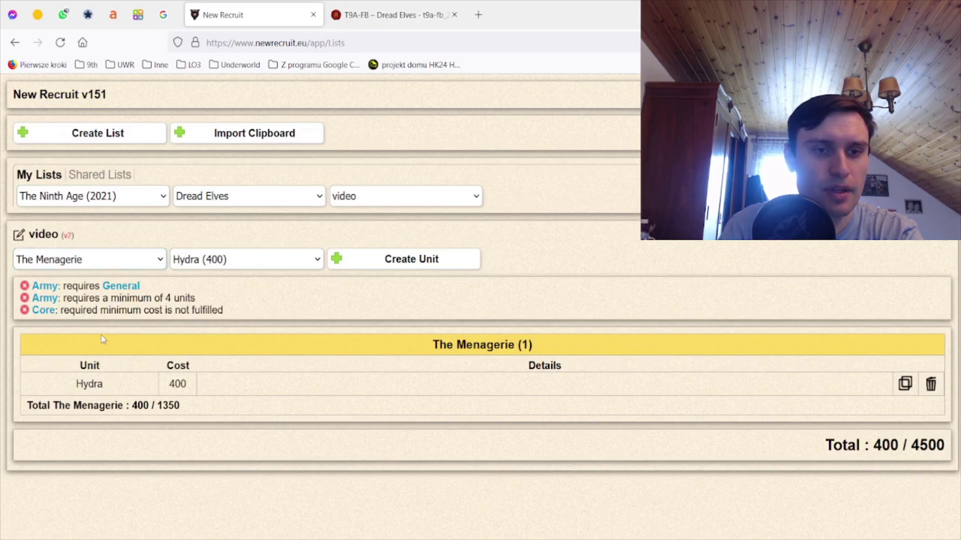
# - Add a Core unit of 15 Silexian Auxiliaries with a Musician, save it and duplicate it in the list
pyautogui.click(100, 334)
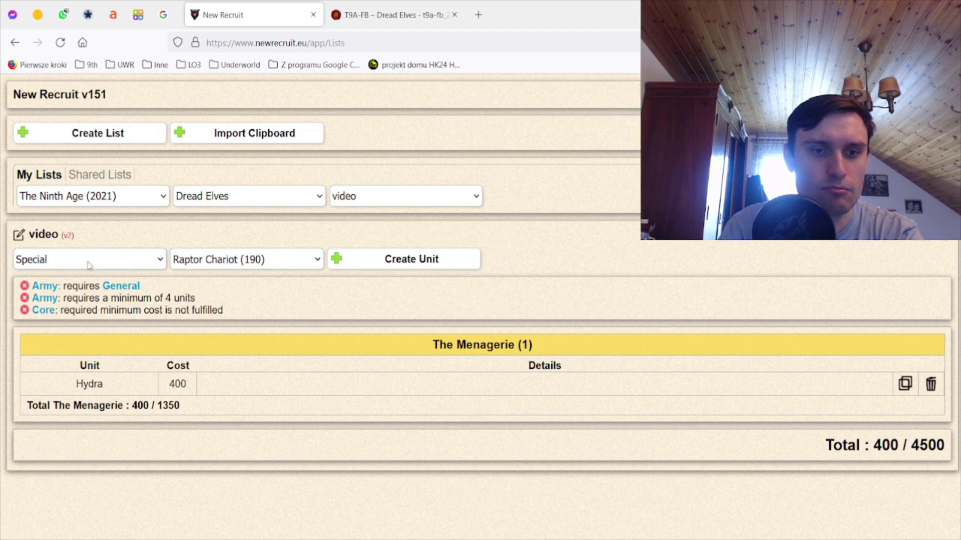
pyautogui.click(91, 260)
pyautogui.click(83, 295)
pyautogui.click(81, 310)
pyautogui.click(233, 265)
pyautogui.click(241, 297)
pyautogui.click(397, 259)
pyautogui.click(83, 209)
pyautogui.click(106, 343)
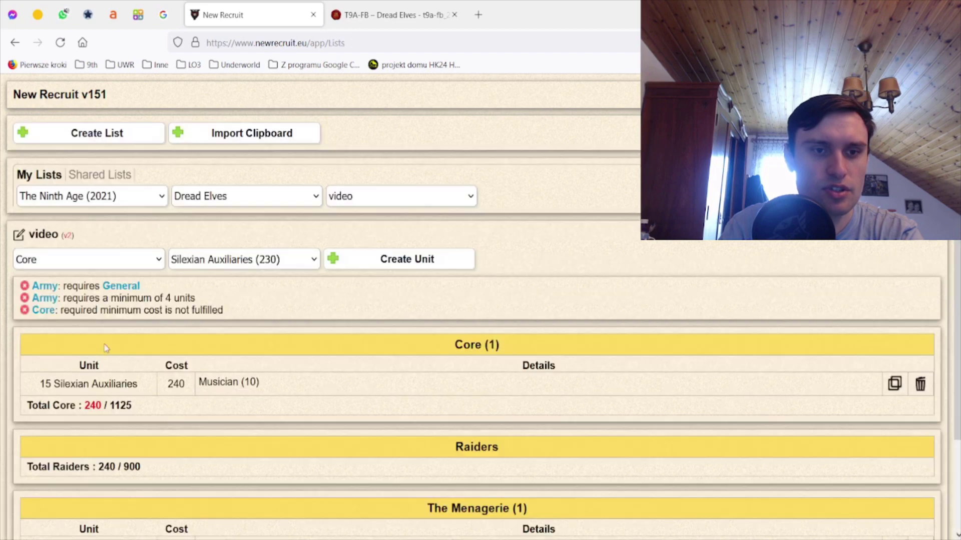
pyautogui.scroll(-2, 514, 348)
pyautogui.click(895, 277)
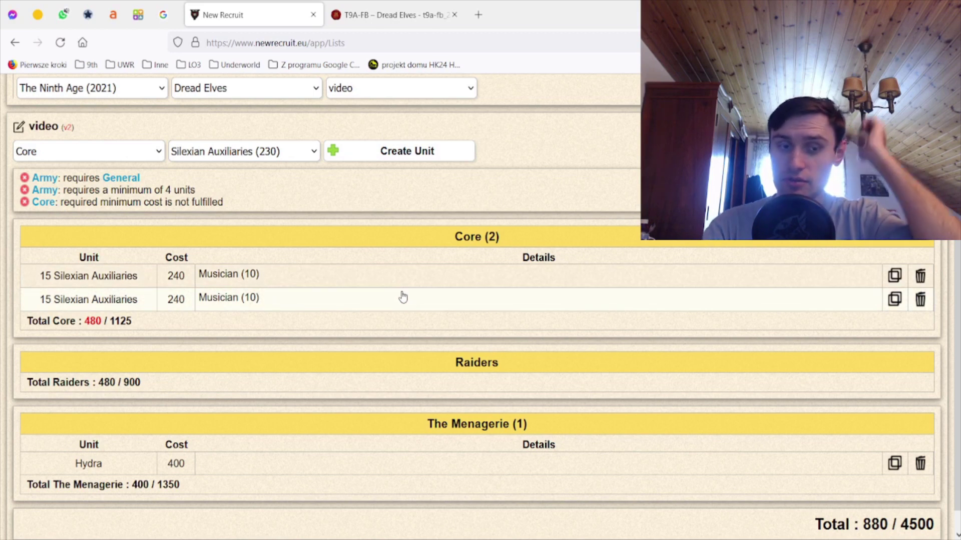
# - Add a Core Raiding Party of 10 models with the Corsair and Repeater Handbow option and save it
pyautogui.click(199, 151)
pyautogui.click(228, 220)
pyautogui.click(400, 155)
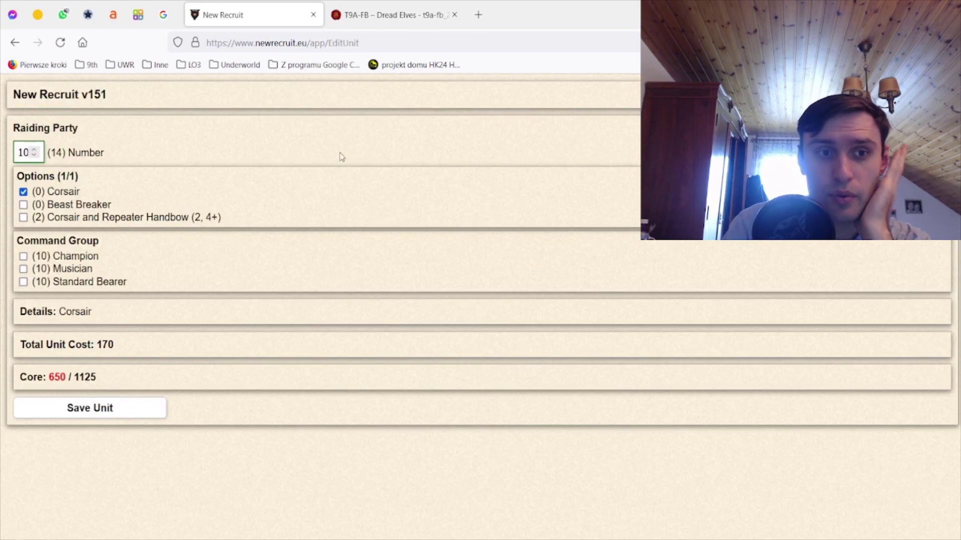
pyautogui.click(74, 219)
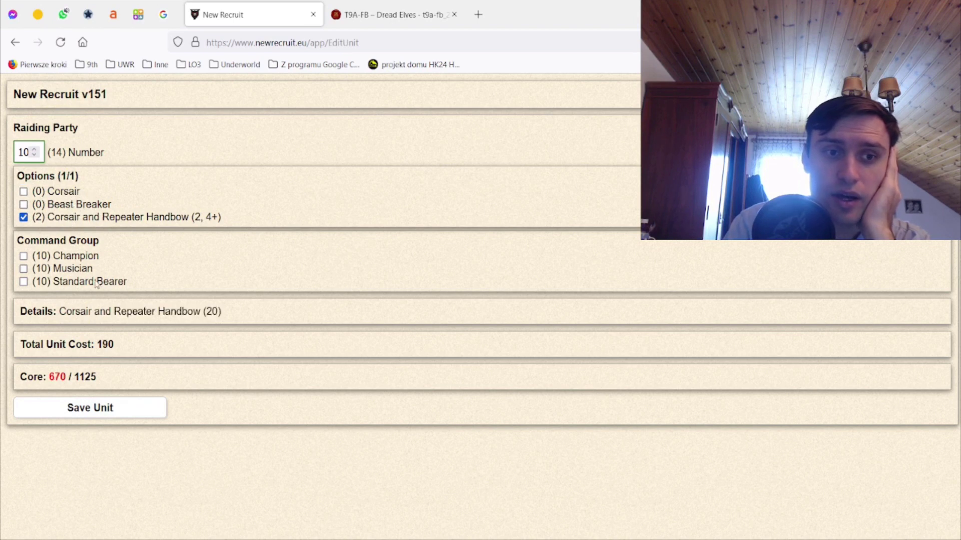
pyautogui.click(126, 418)
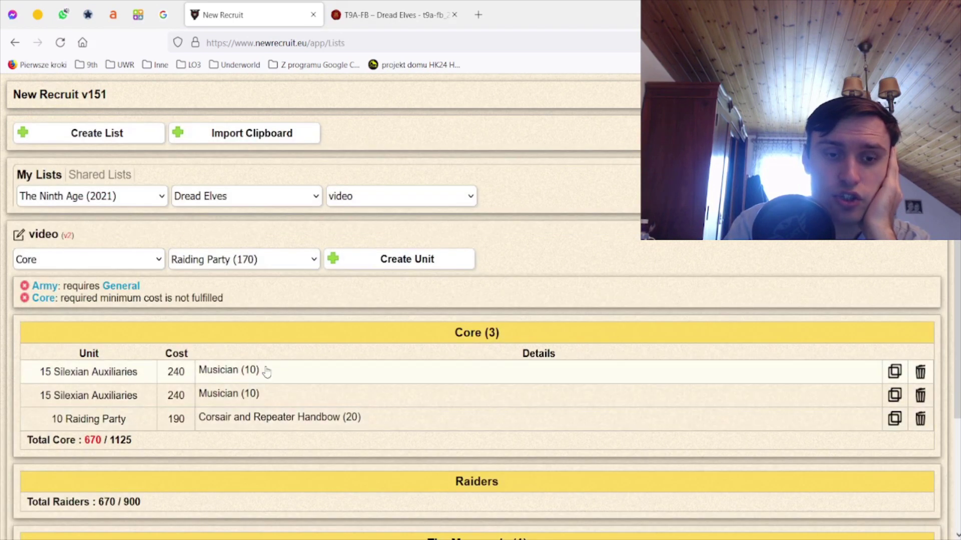
# - Add a Special unit of 10 Obsidian Guard with Champion, Musician and Standard Bearer, and save it
pyautogui.click(139, 267)
pyautogui.click(124, 326)
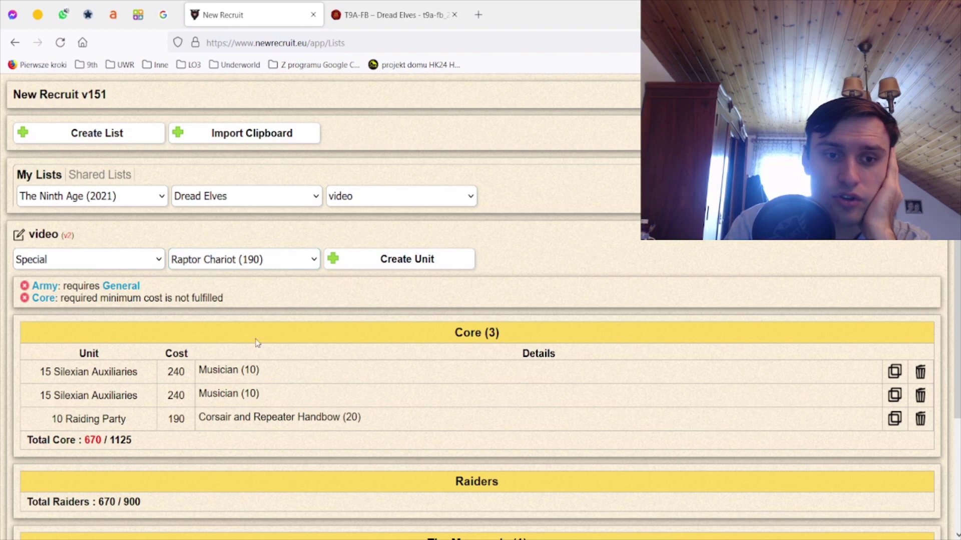
pyautogui.click(255, 400)
pyautogui.click(333, 258)
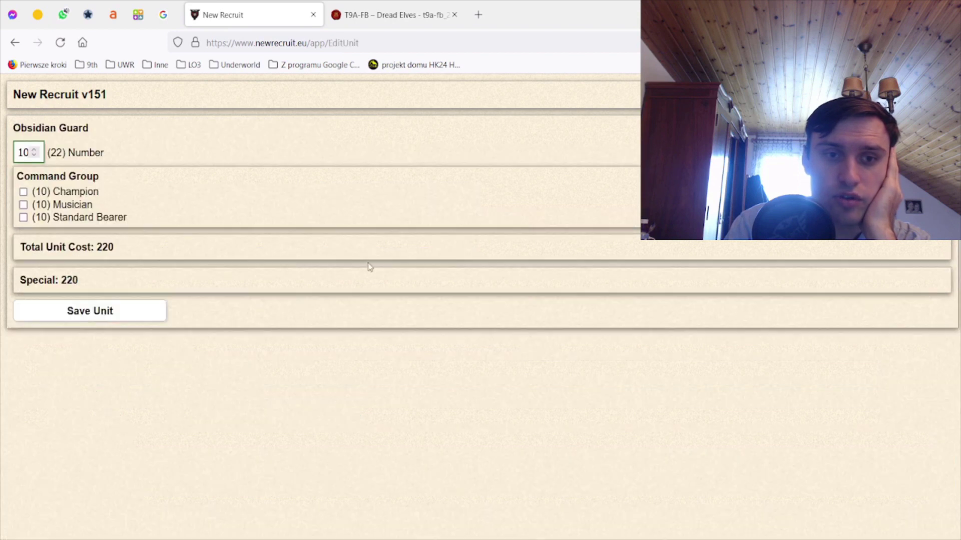
pyautogui.click(24, 192)
pyautogui.click(24, 204)
pyautogui.click(24, 217)
pyautogui.click(105, 371)
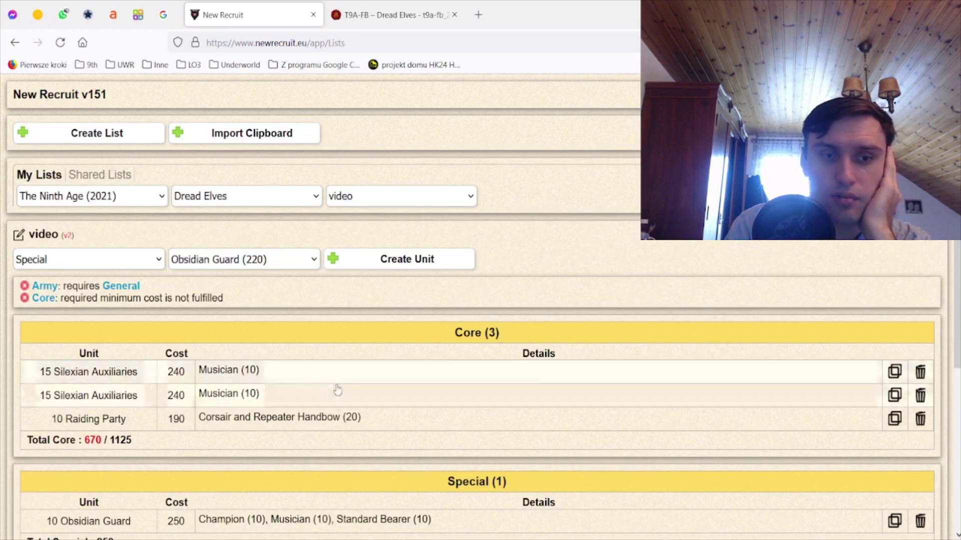
# - Add a Special unit of 3 Thunder Pack to the list and save it
pyautogui.scroll(-5, 338, 389)
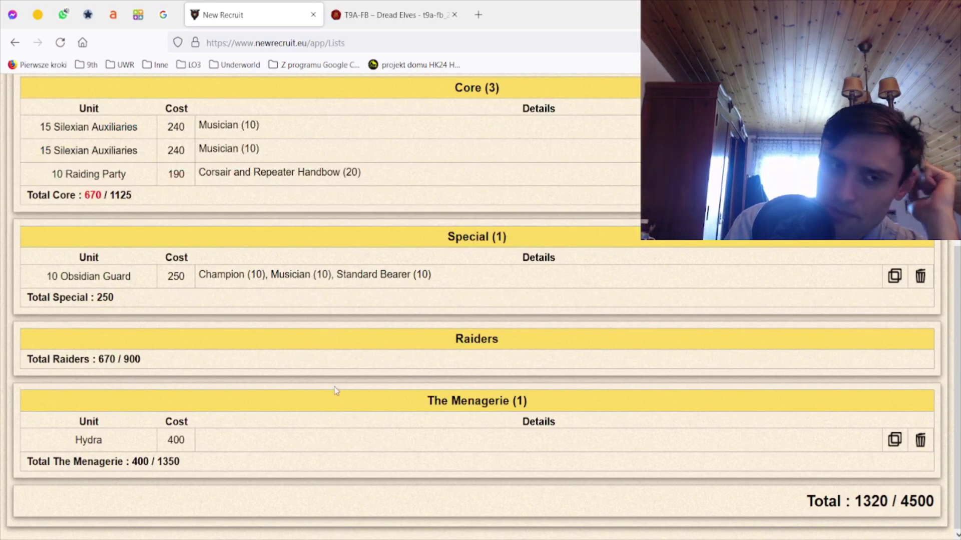
pyautogui.scroll(3, 283, 367)
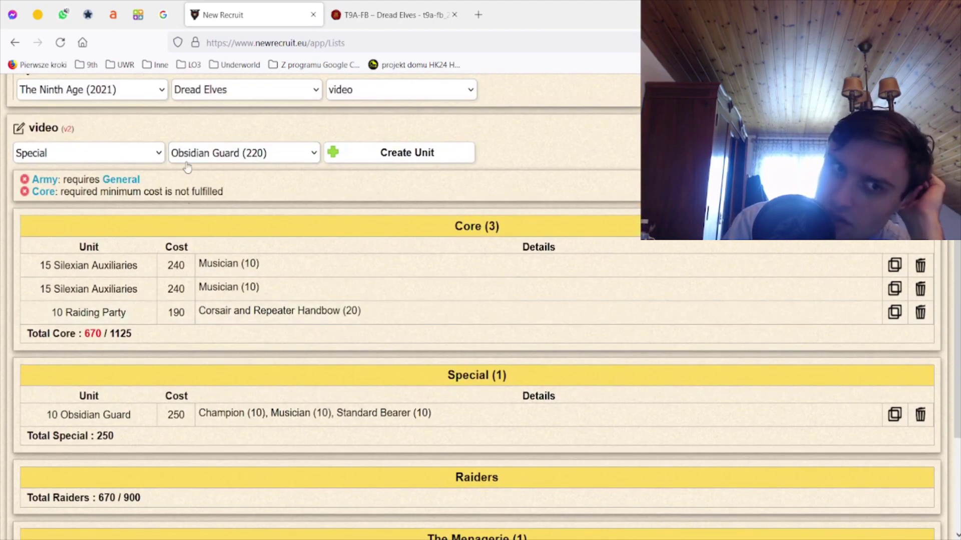
pyautogui.scroll(-1, 195, 300)
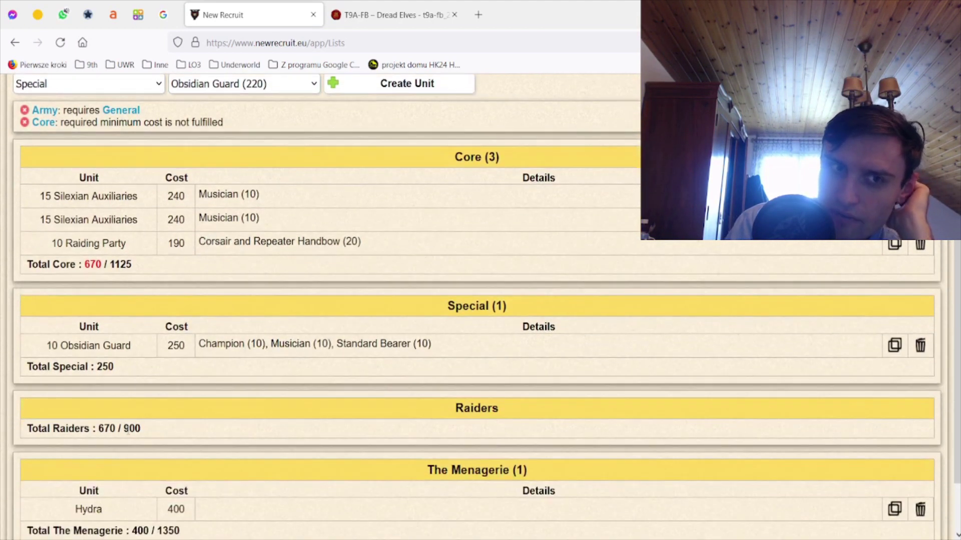
pyautogui.scroll(3, 135, 399)
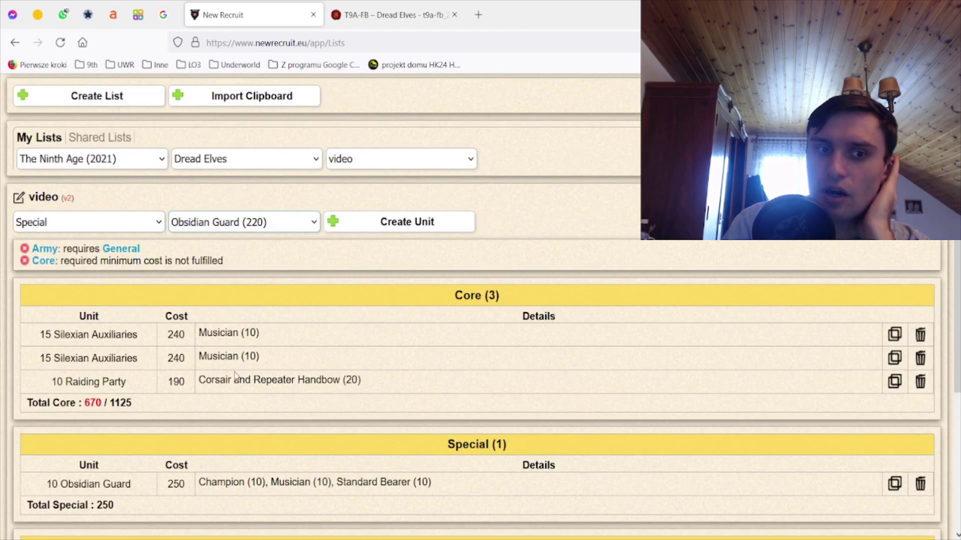
pyautogui.press('Down')
pyautogui.click(393, 222)
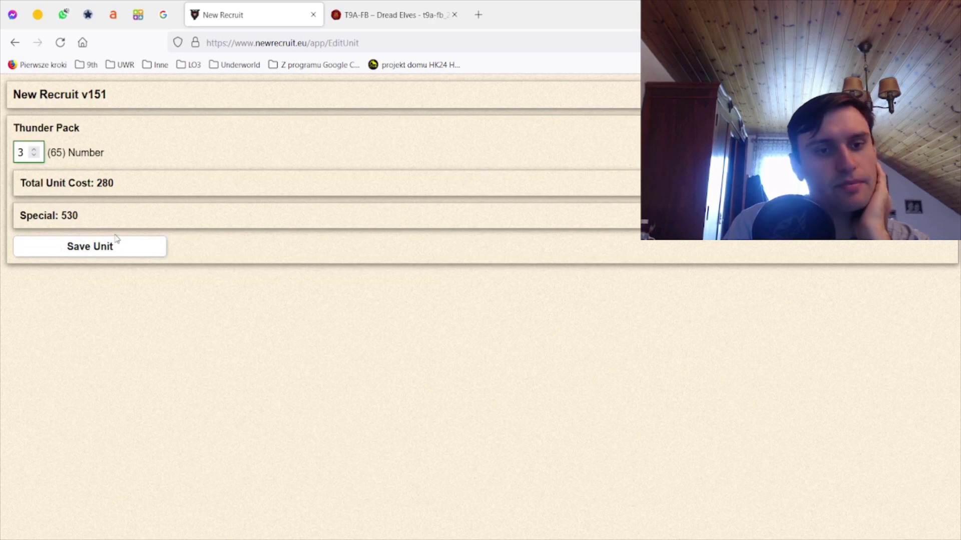
pyautogui.click(102, 250)
# - Add a Repeater Battery from the Destroyers category, save it and duplicate it in the list
pyautogui.scroll(-5, 302, 373)
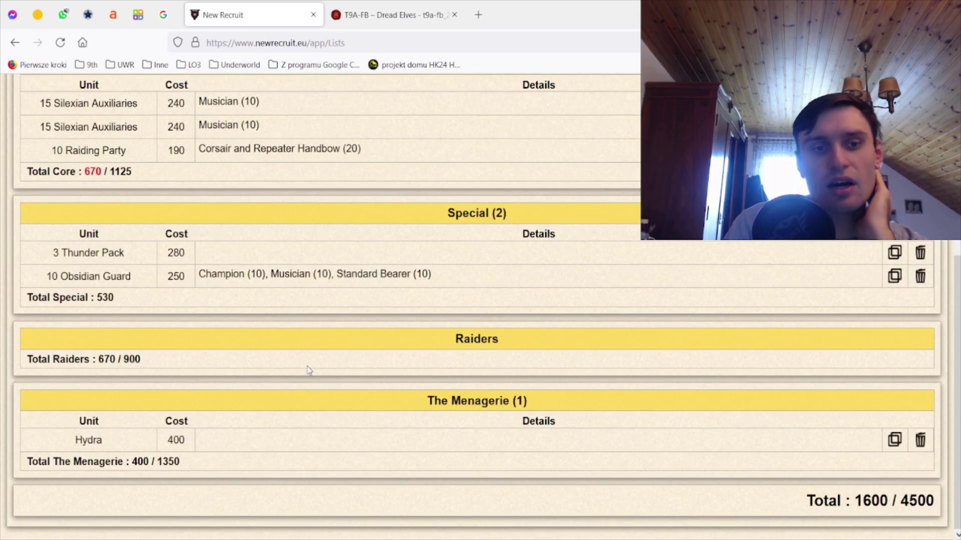
pyautogui.scroll(3, 316, 368)
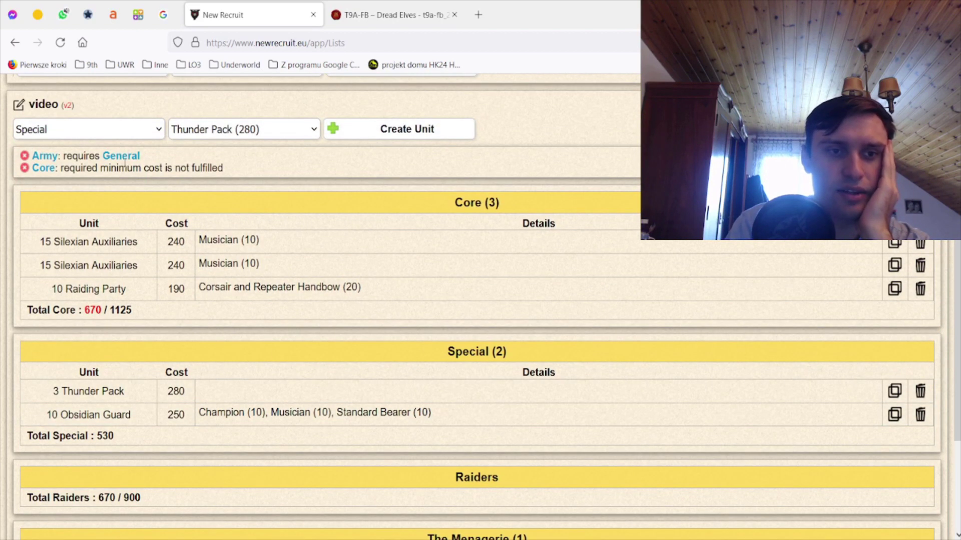
pyautogui.click(109, 223)
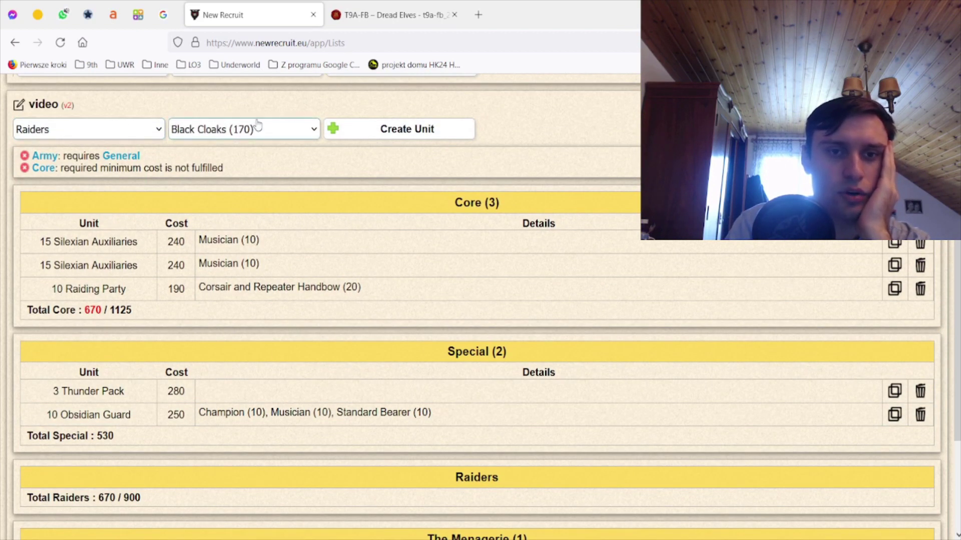
pyautogui.click(86, 233)
pyautogui.click(244, 129)
pyautogui.click(225, 166)
pyautogui.click(401, 129)
pyautogui.click(112, 218)
pyautogui.scroll(-8, 585, 320)
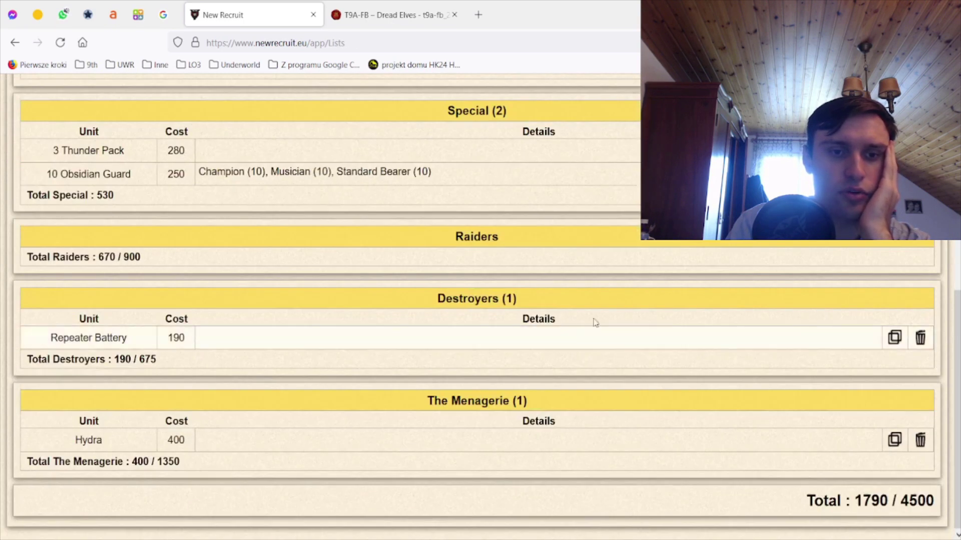
pyautogui.click(894, 337)
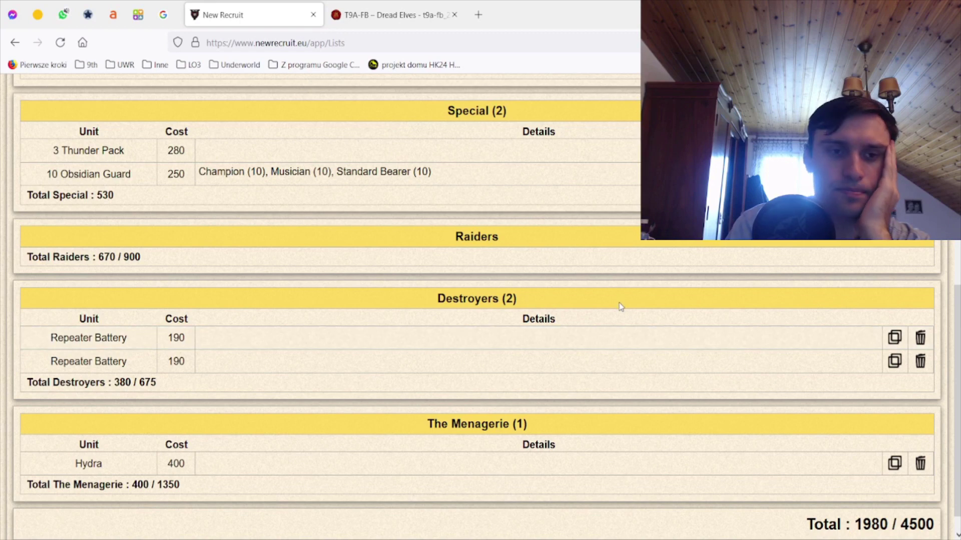
# - Review the army list's units and category totals, switching the unit category selection to Special
pyautogui.scroll(6, 616, 318)
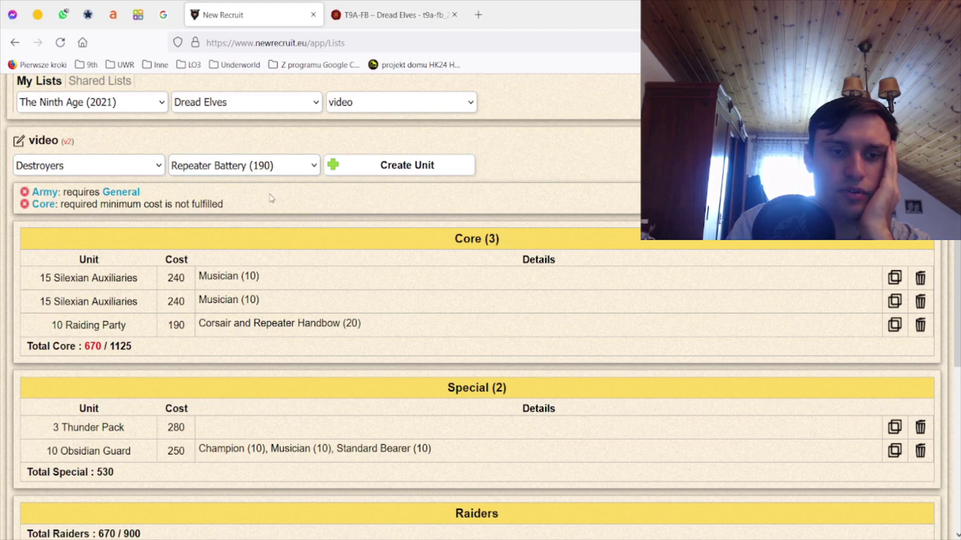
pyautogui.scroll(-6, 273, 203)
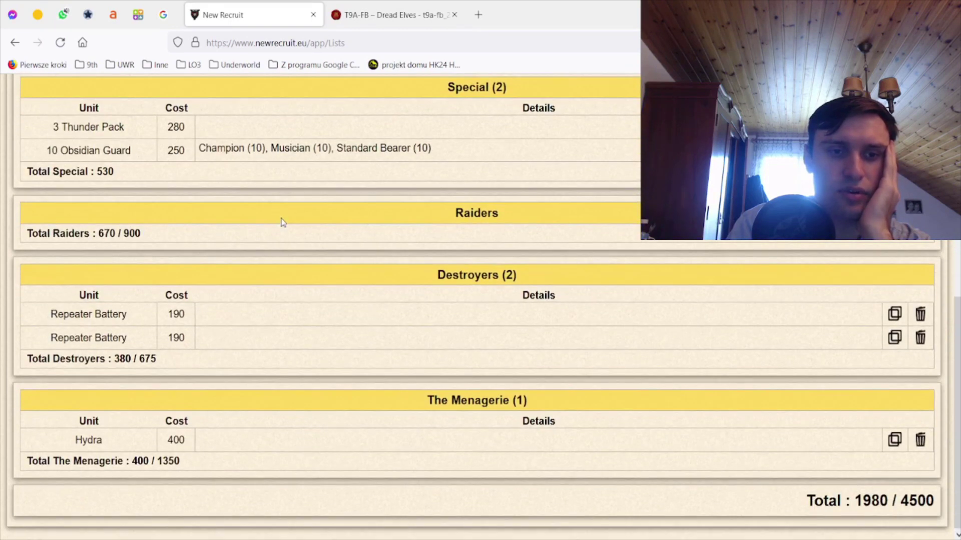
pyautogui.scroll(5, 275, 220)
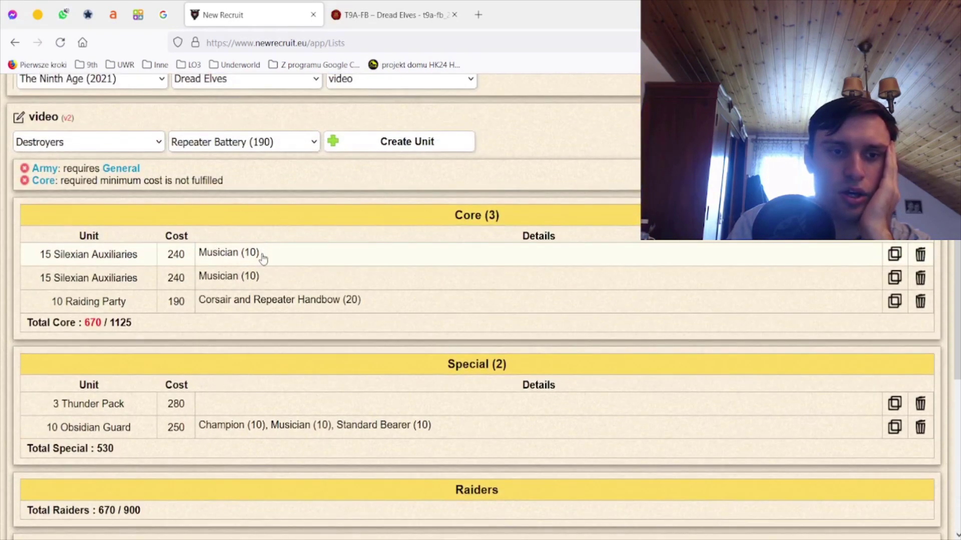
pyautogui.press('Up')
pyautogui.press('Up')
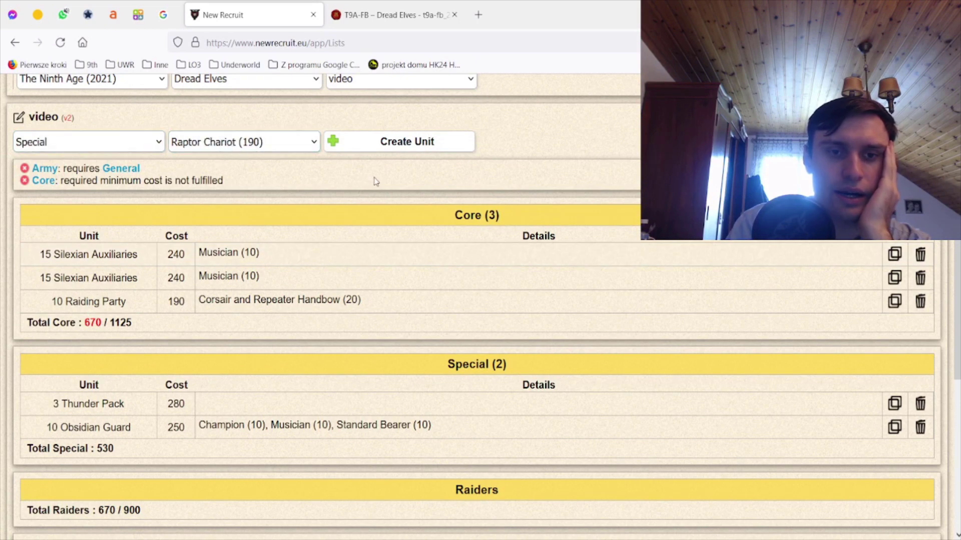
pyautogui.scroll(-5, 376, 183)
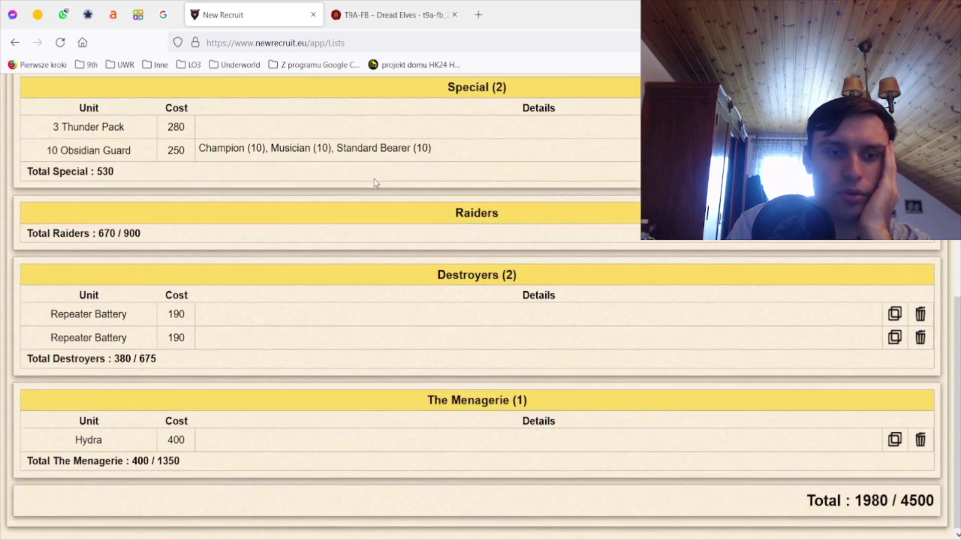
pyautogui.scroll(3, 375, 185)
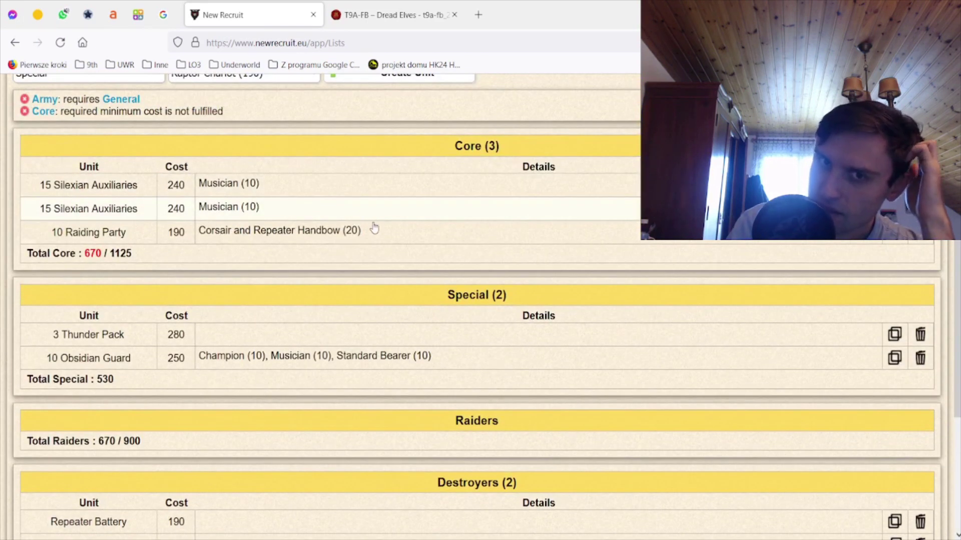
pyautogui.scroll(3, 372, 230)
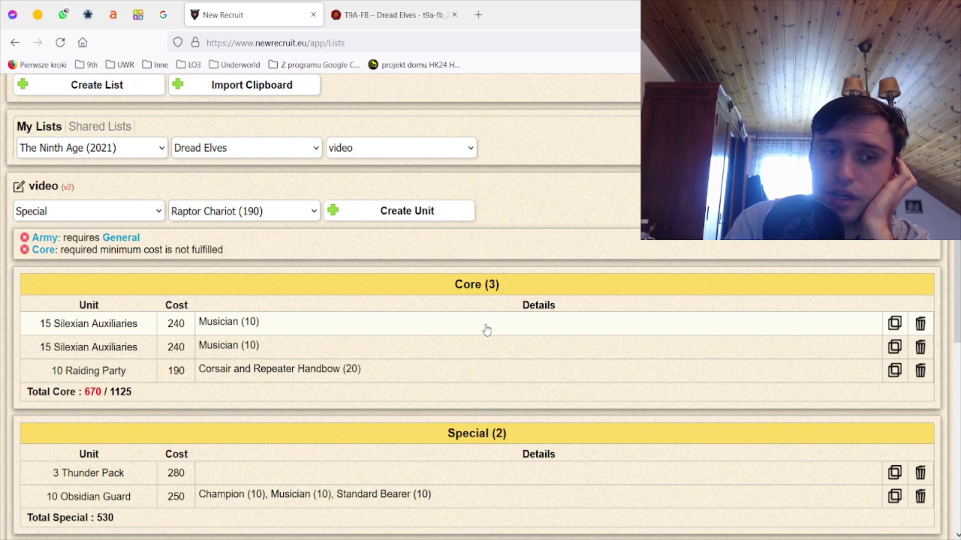
pyautogui.scroll(-4, 489, 326)
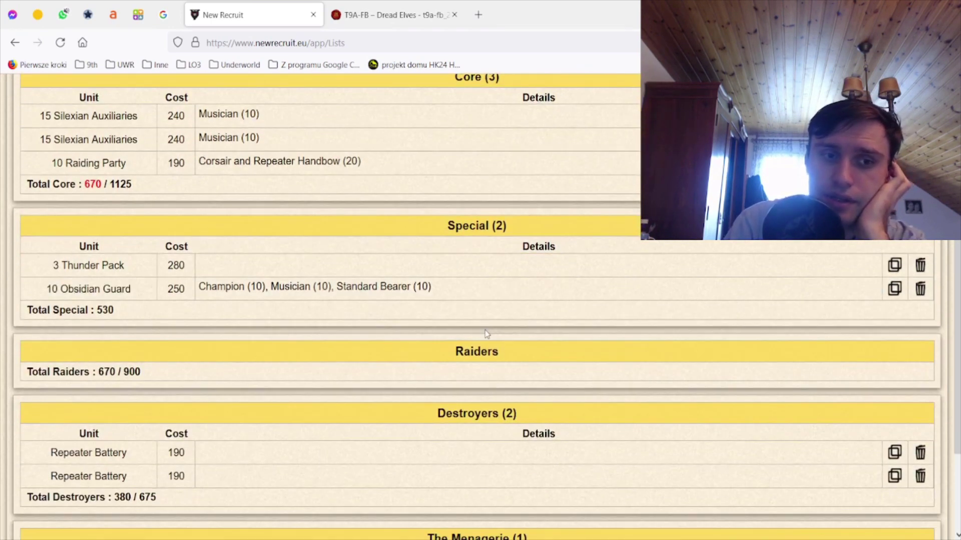
pyautogui.scroll(5, 487, 335)
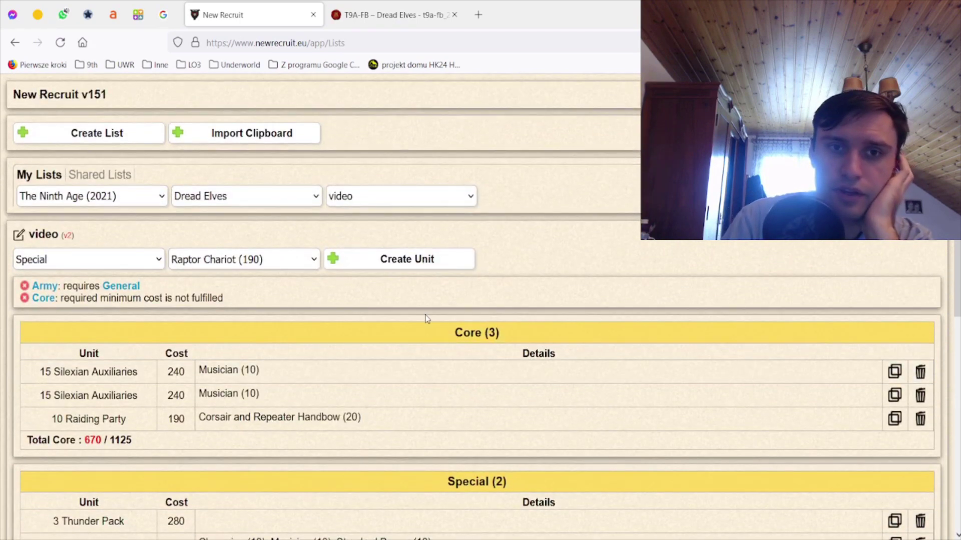
# - Switch to the Dread Elves army book PDF and examine the character entries, their mount options and the Character Mounts section
pyautogui.click(434, 15)
pyautogui.scroll(-7, 515, 295)
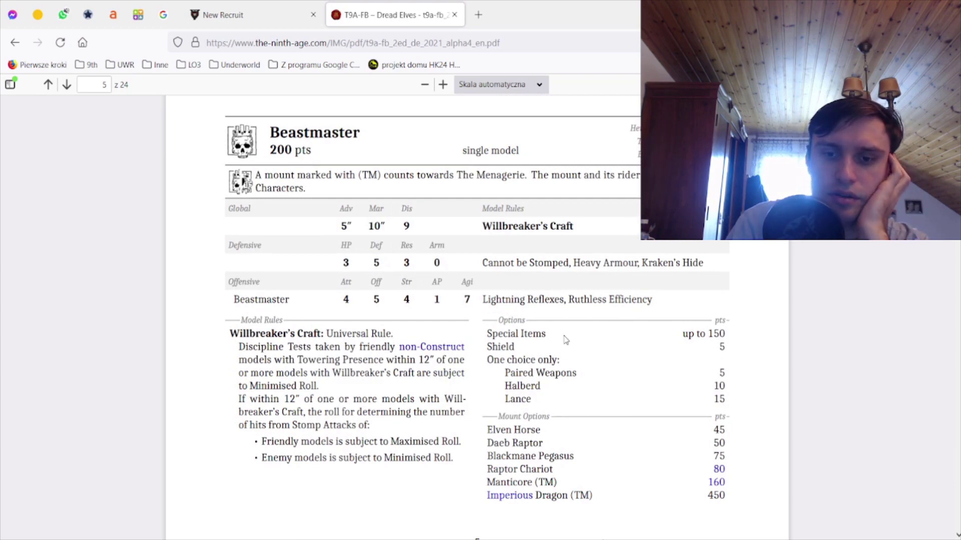
pyautogui.scroll(-13, 565, 340)
pyautogui.scroll(2, 563, 337)
pyautogui.scroll(-2, 564, 337)
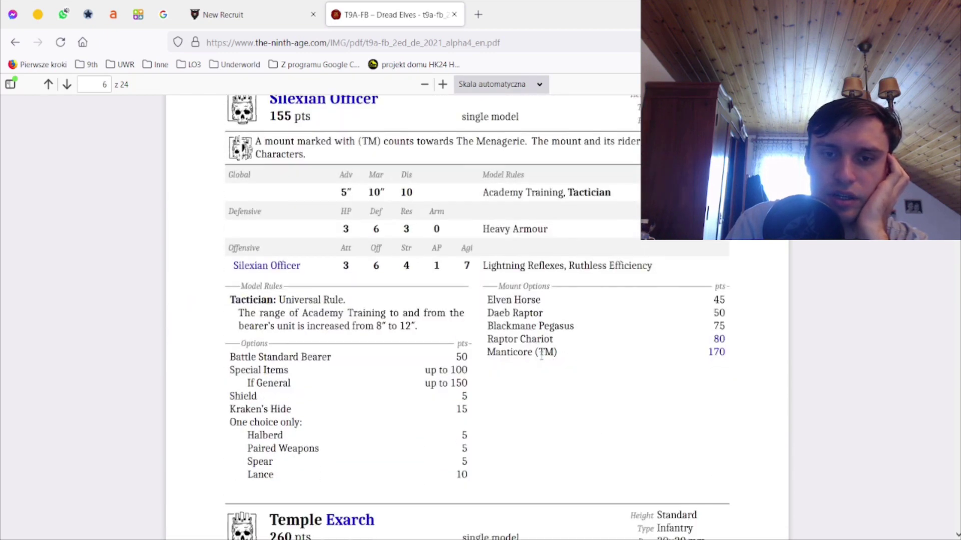
pyautogui.scroll(-20, 545, 344)
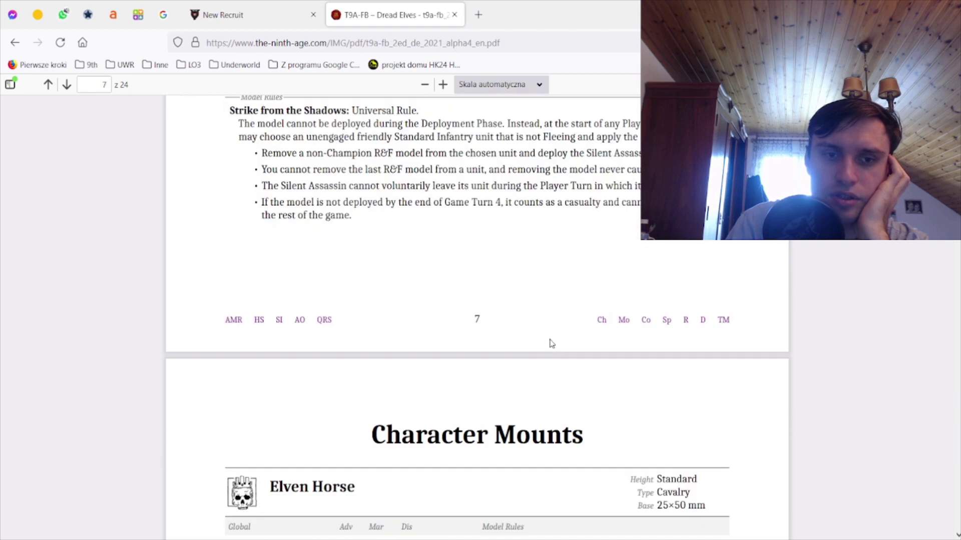
pyautogui.scroll(-12, 550, 343)
pyautogui.scroll(8, 550, 343)
pyautogui.scroll(-20, 551, 343)
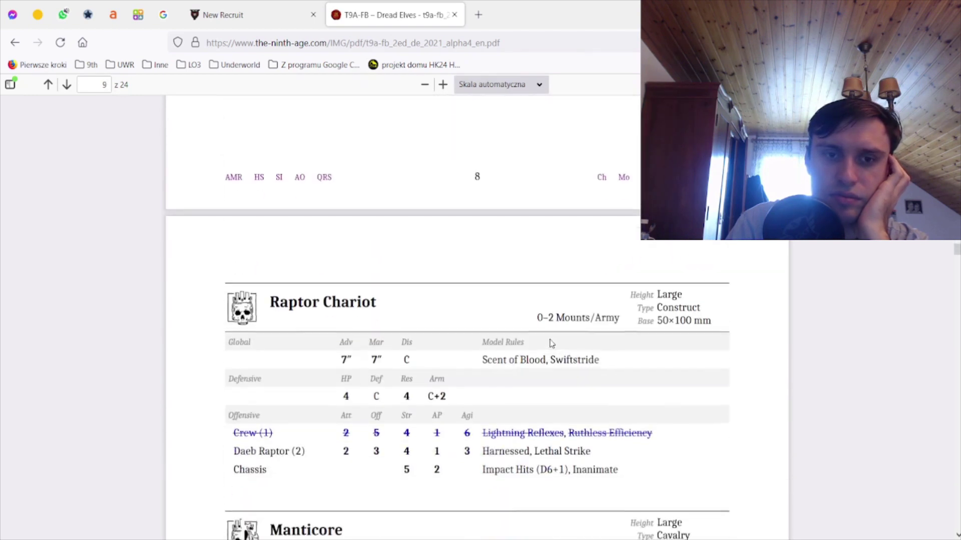
pyautogui.scroll(-8, 551, 343)
pyautogui.scroll(2, 551, 343)
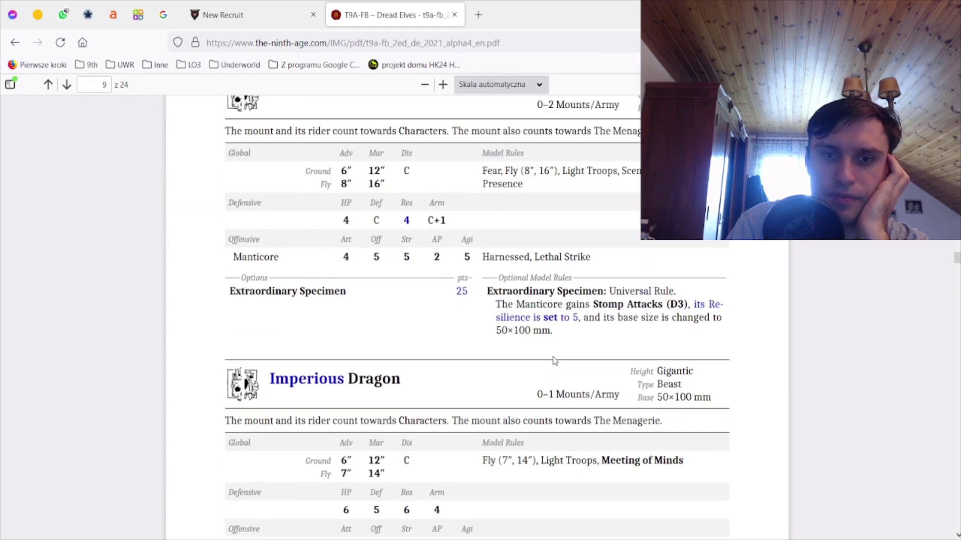
# - Examine the Manticore mount entry, the banner enchantments and artefacts, and the character entries' mount options in the army book
pyautogui.scroll(2, 553, 356)
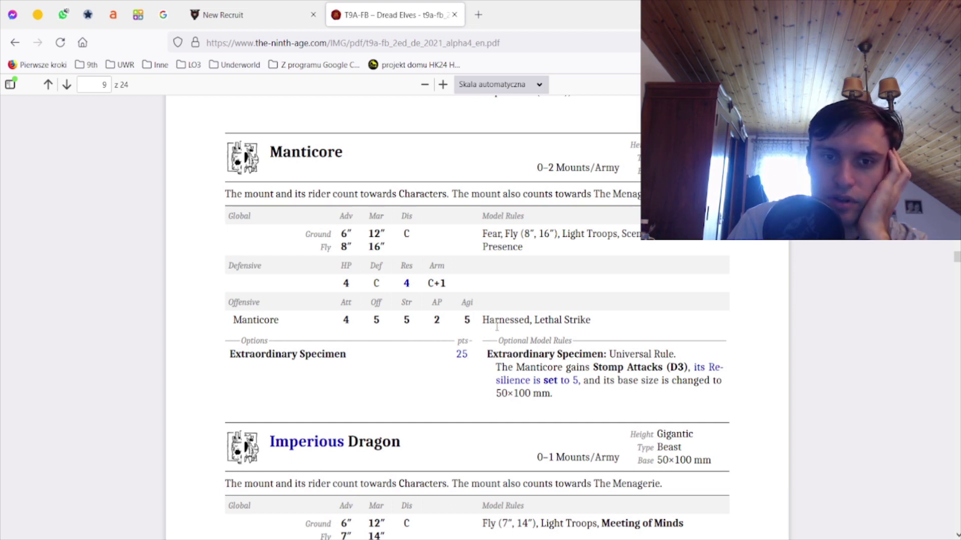
pyautogui.scroll(15, 494, 334)
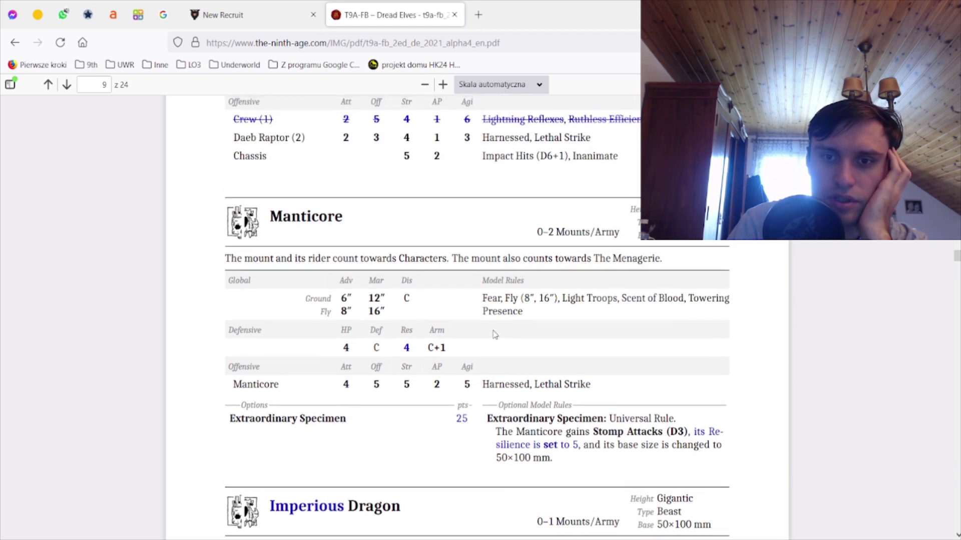
pyautogui.scroll(20, 494, 334)
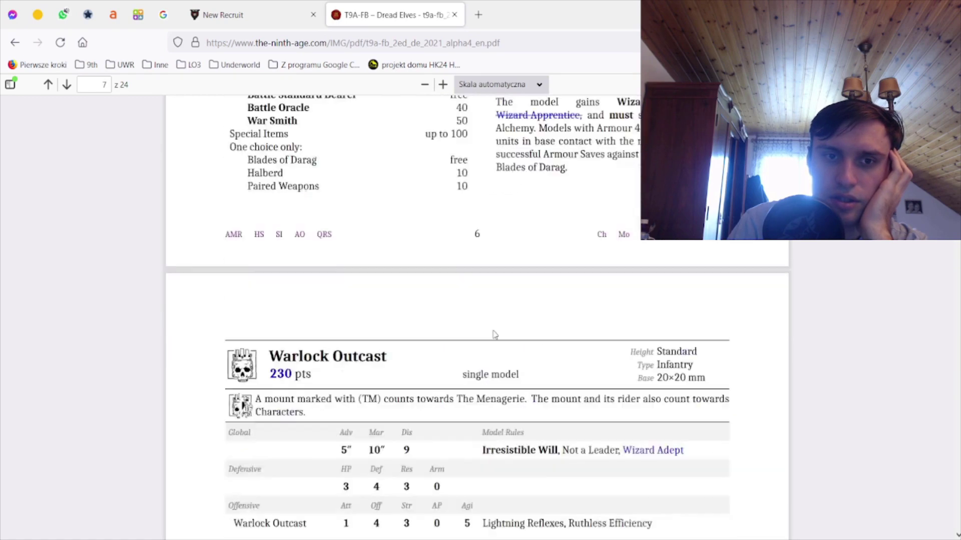
pyautogui.scroll(8, 494, 330)
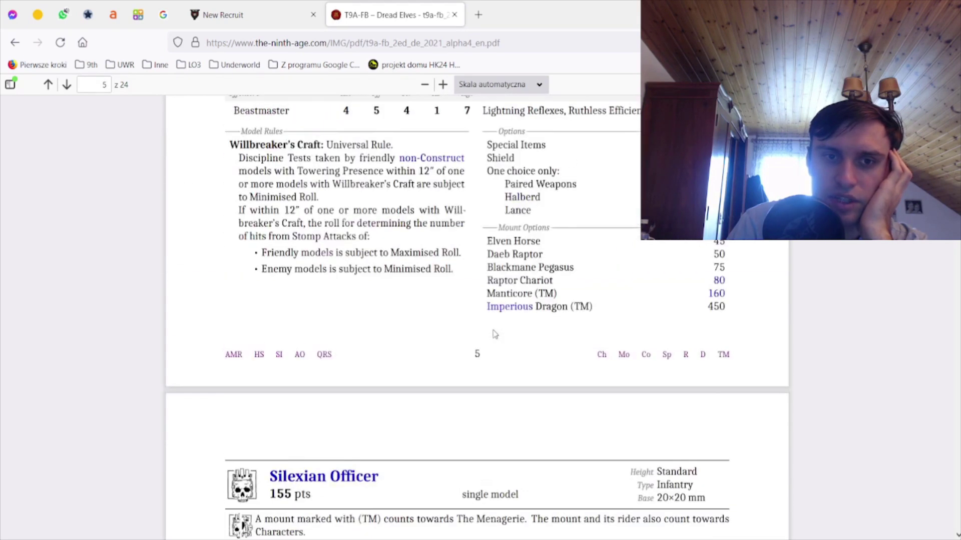
pyautogui.scroll(-8, 494, 330)
pyautogui.scroll(1, 494, 329)
pyautogui.scroll(20, 494, 328)
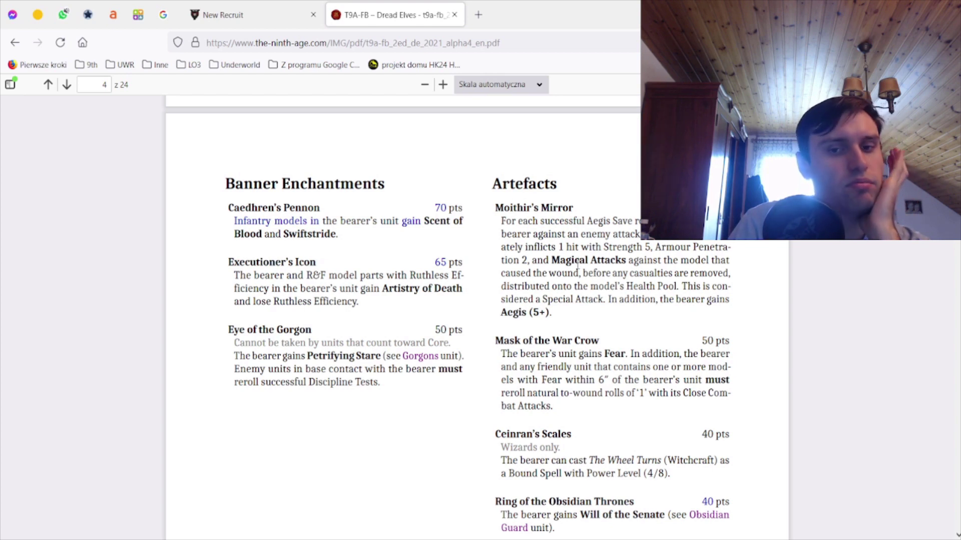
pyautogui.scroll(-15, 582, 273)
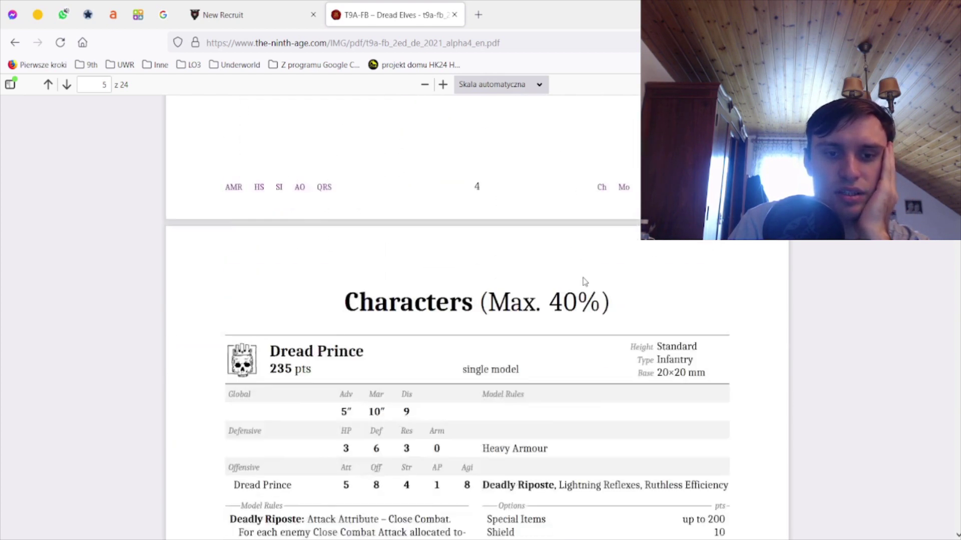
pyautogui.scroll(-10, 585, 282)
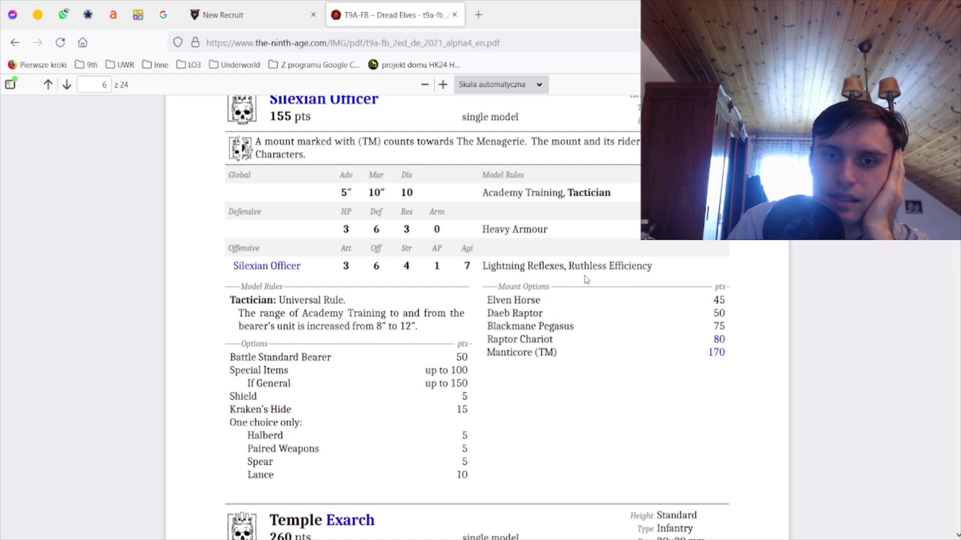
pyautogui.scroll(2, 584, 275)
pyautogui.scroll(-2, 583, 275)
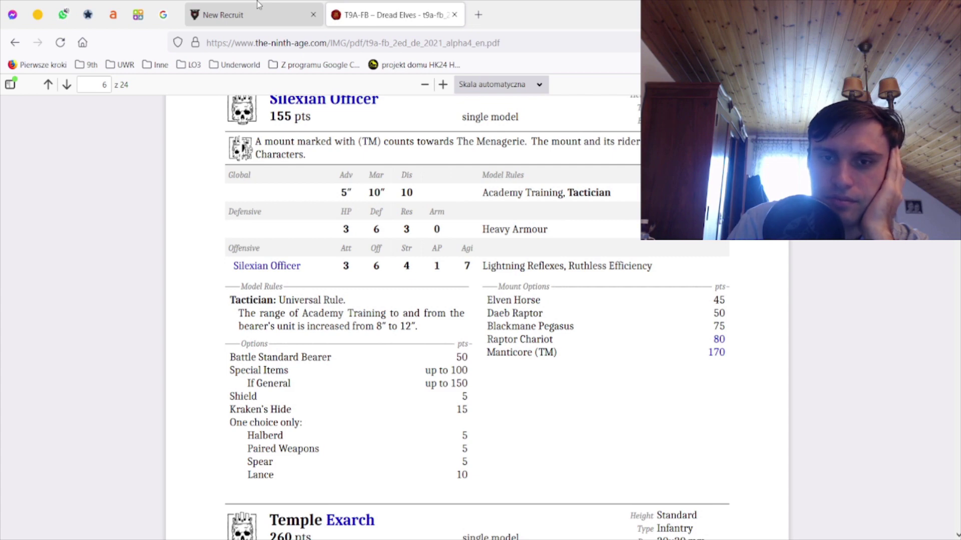
# - Switch to New Recruit and create a Core unit of Silexian Spears with a Standard Bearer, Musician and Champion
pyautogui.click(257, 6)
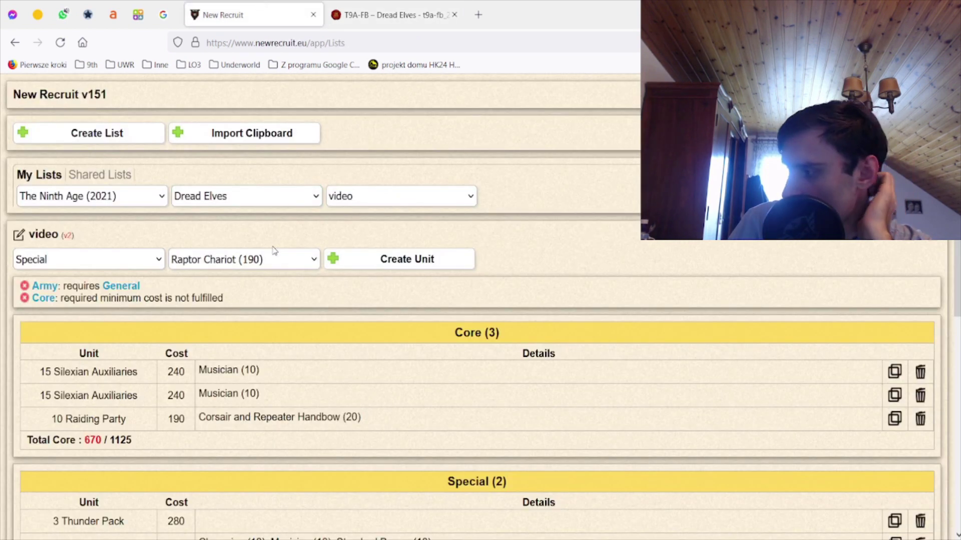
pyautogui.scroll(-8, 315, 311)
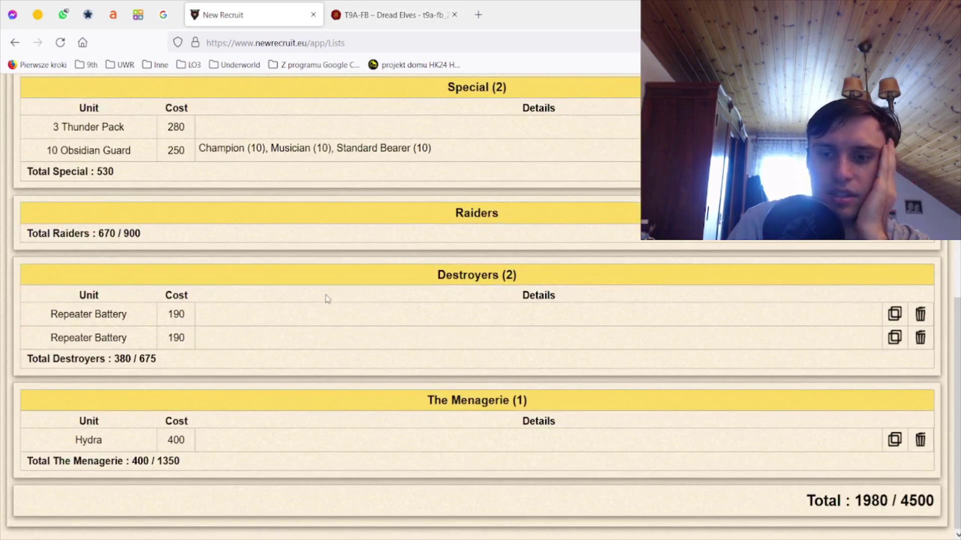
pyautogui.scroll(5, 371, 328)
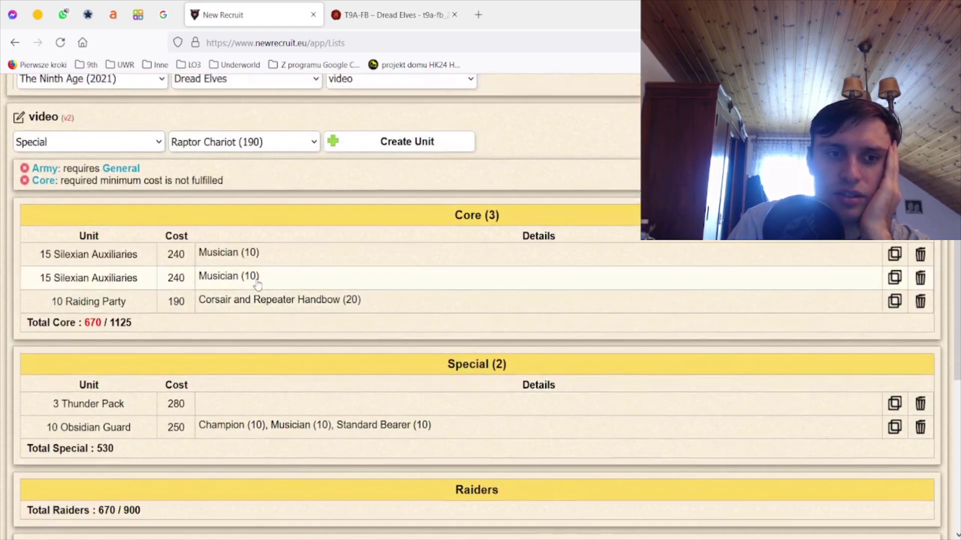
pyautogui.scroll(1, 258, 284)
pyautogui.click(139, 214)
pyautogui.click(128, 256)
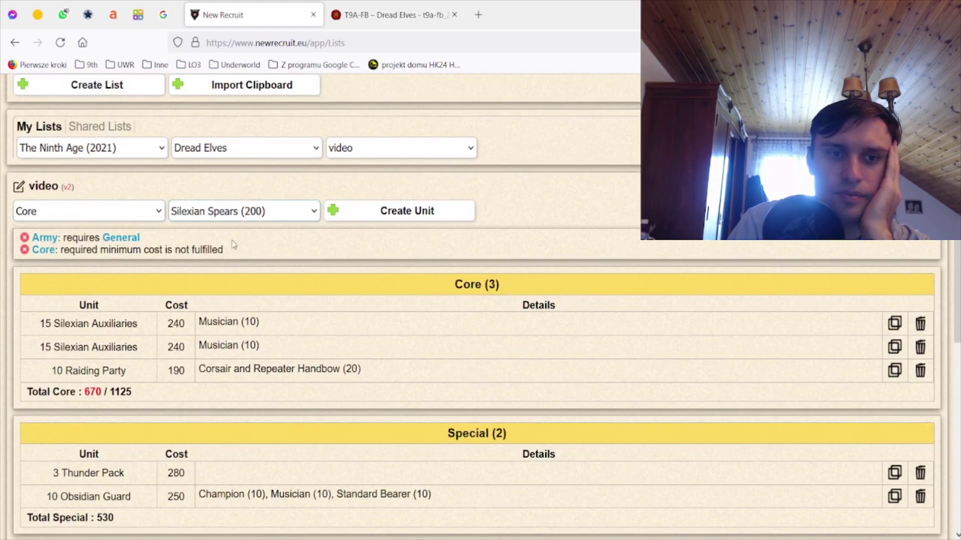
pyautogui.click(386, 214)
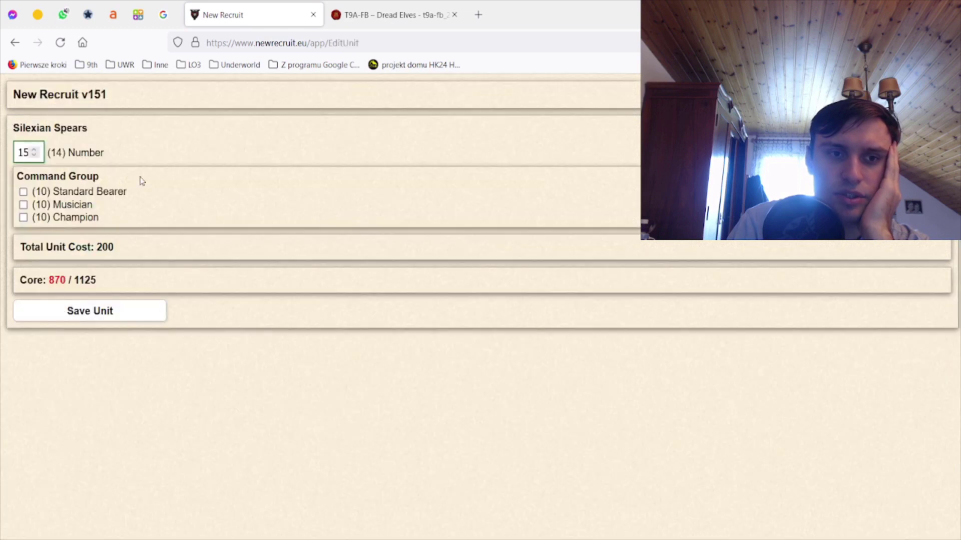
pyautogui.click(60, 193)
pyautogui.click(61, 234)
pyautogui.click(61, 245)
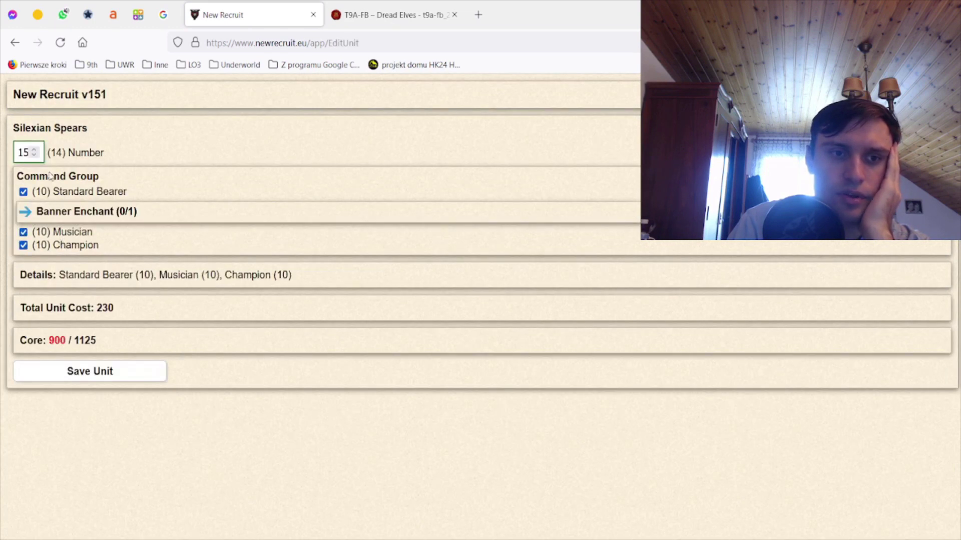
# - Set the Silexian Spears unit size to 30 models
pyautogui.click(34, 150)
pyautogui.click(34, 151)
pyautogui.click(33, 150)
pyautogui.click(33, 150)
pyautogui.click(33, 150)
pyautogui.click(33, 150)
pyautogui.click(33, 150)
pyautogui.click(33, 150)
pyautogui.click(33, 150)
pyautogui.click(33, 150)
pyautogui.click(33, 150)
pyautogui.click(33, 150)
pyautogui.click(33, 150)
pyautogui.click(33, 151)
pyautogui.click(33, 150)
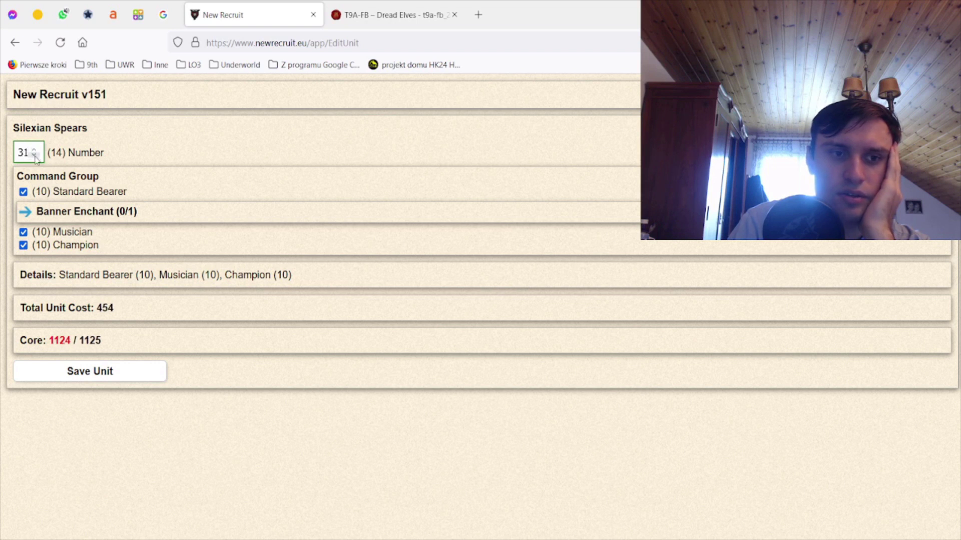
pyautogui.click(34, 155)
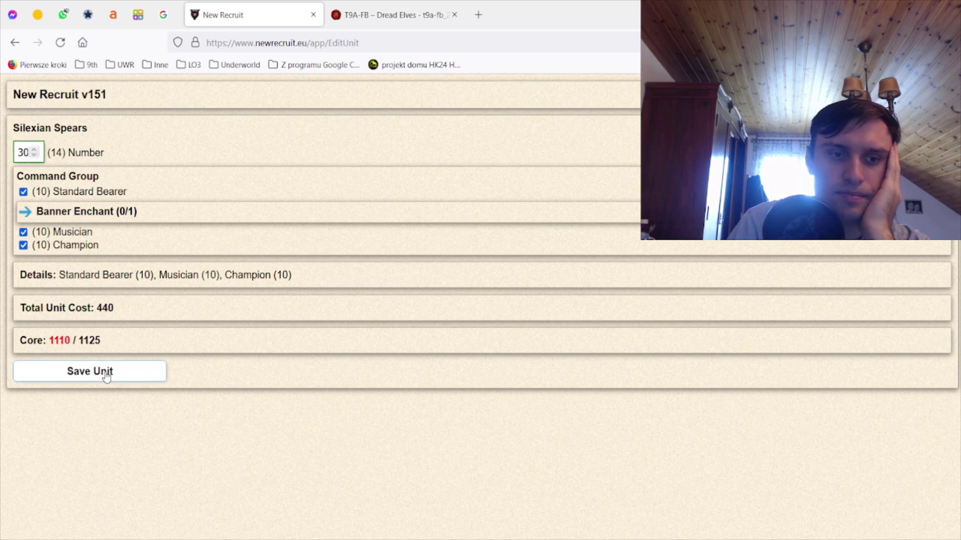
# - Give the Silexian Spears' Standard Bearer the Aether Icon banner enchantment and save the unit
pyautogui.click(82, 217)
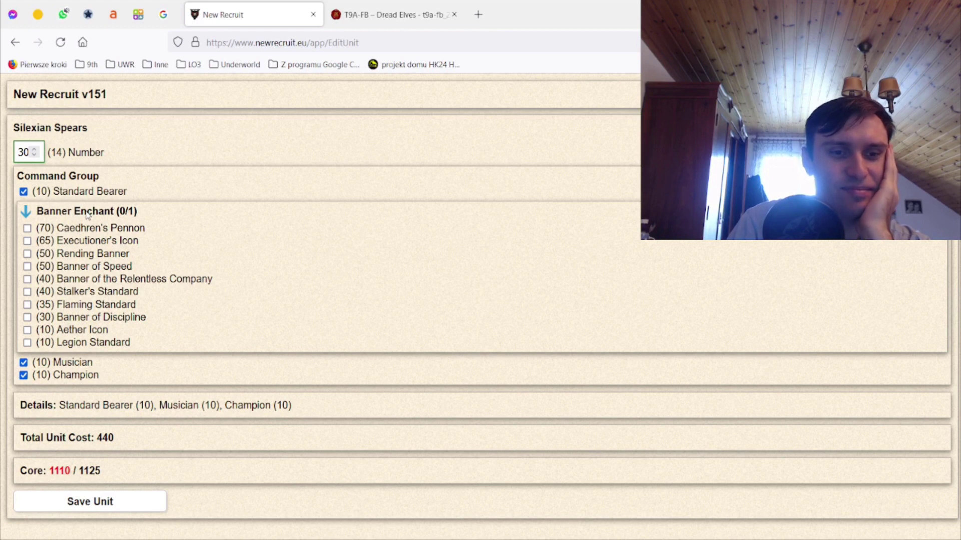
pyautogui.click(88, 215)
pyautogui.click(94, 219)
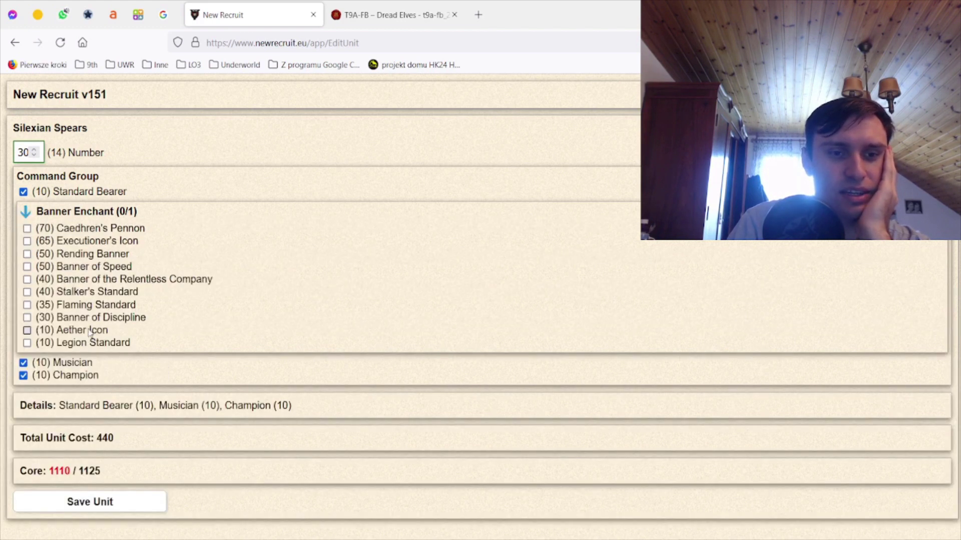
pyautogui.click(90, 333)
pyautogui.doubleClick(83, 212)
pyautogui.click(82, 211)
pyautogui.click(95, 370)
# - Add a Champion to the first Silexian Auxiliaries unit in the list and save it
pyautogui.scroll(-1, 237, 368)
pyautogui.scroll(-1, 237, 367)
pyautogui.click(290, 331)
pyautogui.click(76, 190)
pyautogui.click(74, 195)
pyautogui.click(74, 198)
pyautogui.click(106, 350)
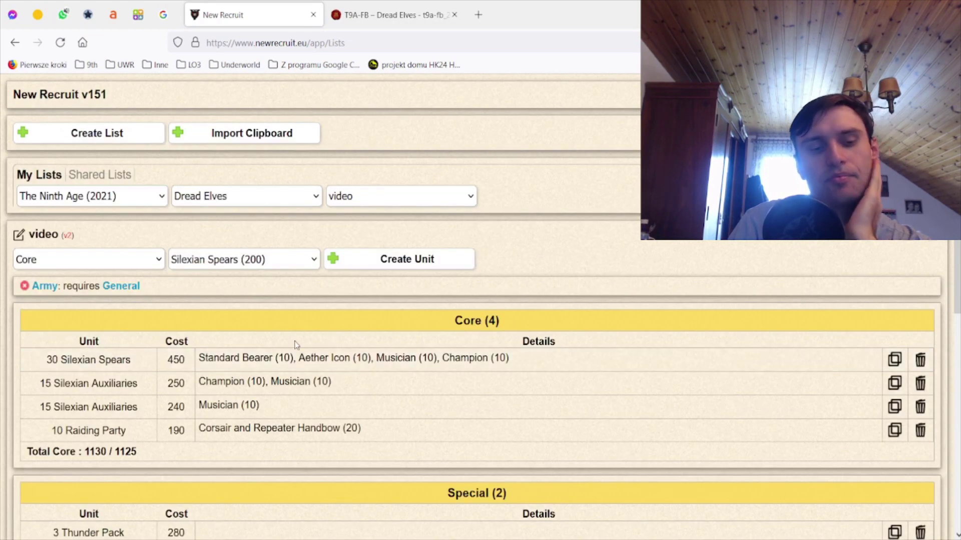
# - Review the army list's units, category totals and overall points total
pyautogui.scroll(-3, 321, 398)
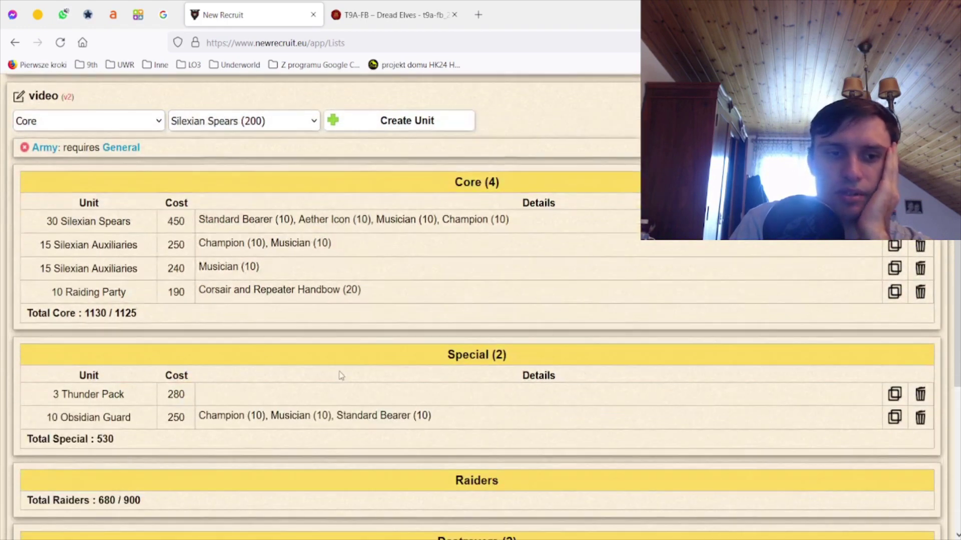
pyautogui.scroll(2, 339, 375)
pyautogui.scroll(-7, 339, 375)
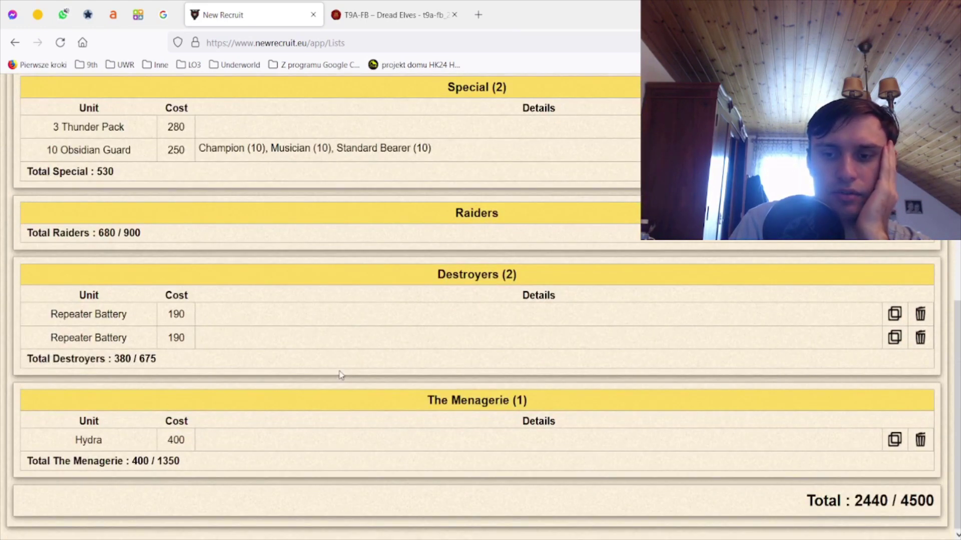
pyautogui.scroll(5, 339, 376)
pyautogui.scroll(-3, 344, 411)
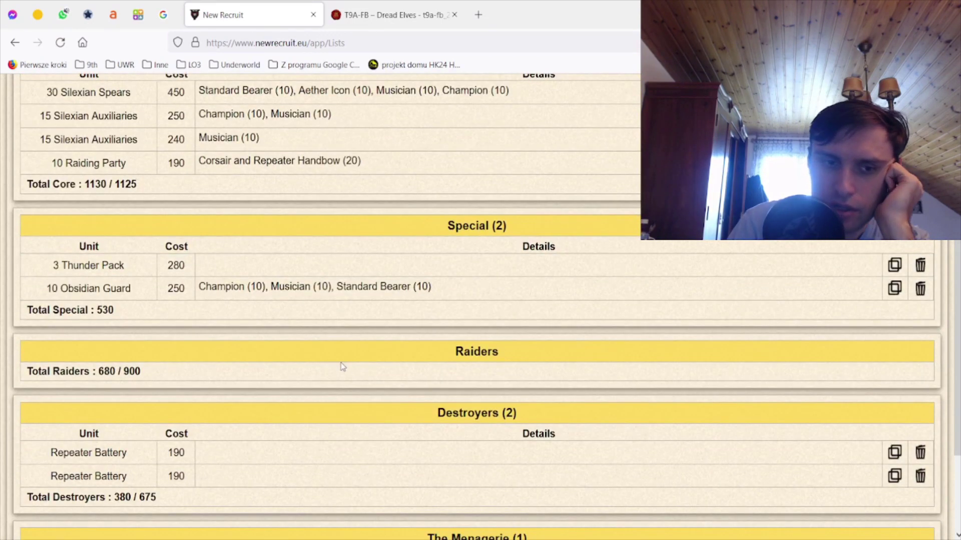
pyautogui.scroll(-3, 340, 365)
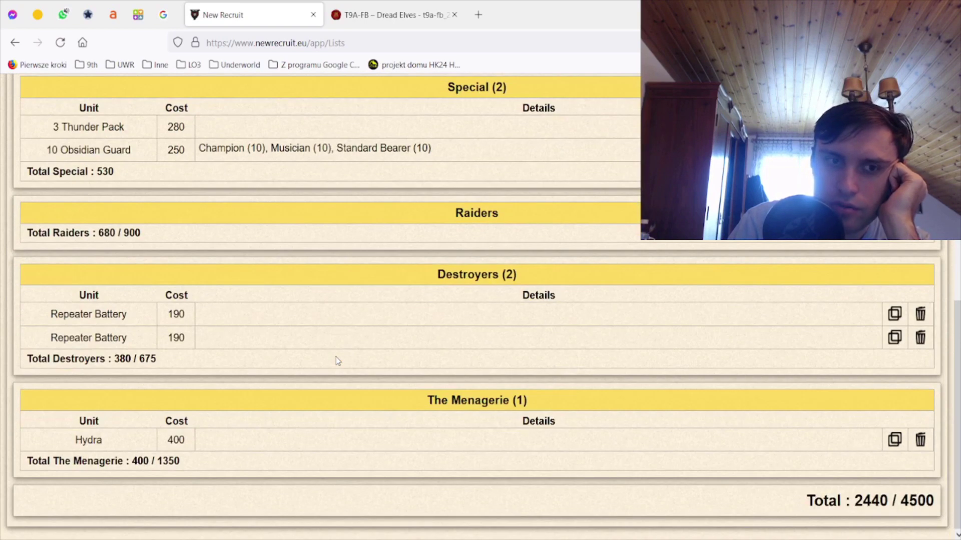
pyautogui.scroll(2, 338, 370)
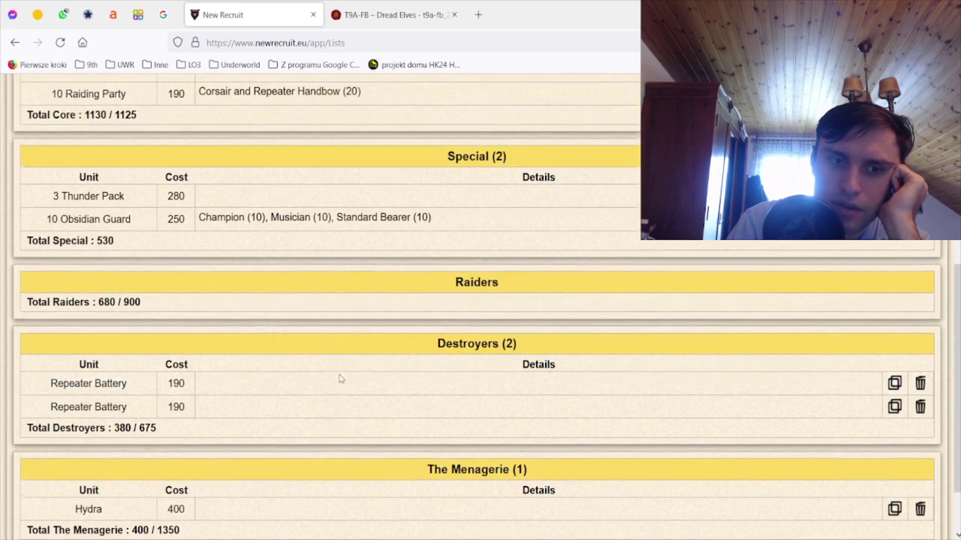
pyautogui.scroll(3, 341, 383)
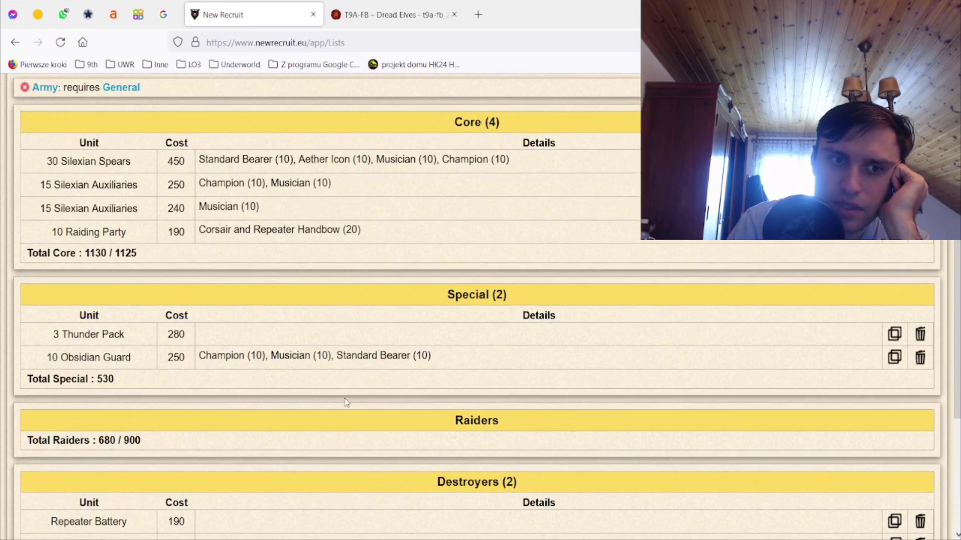
pyautogui.scroll(-5, 347, 403)
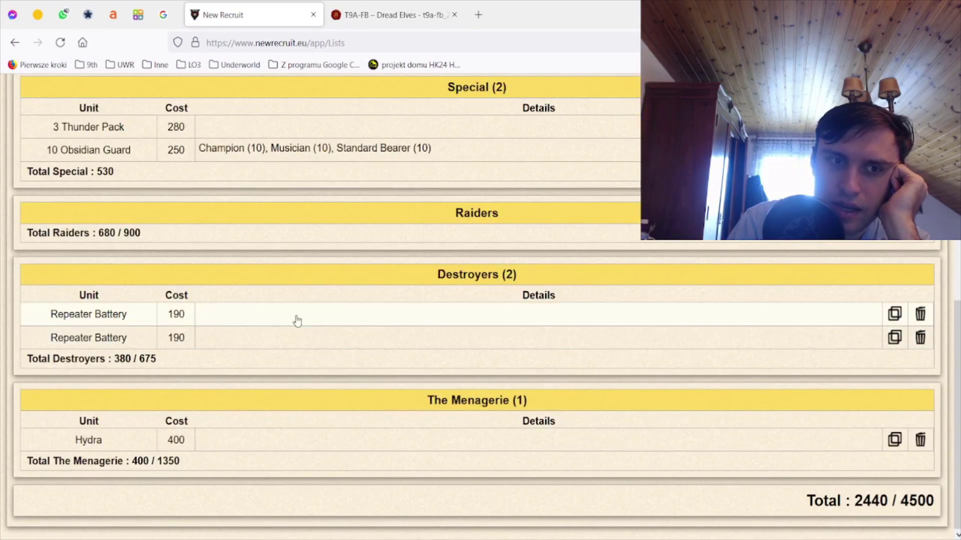
pyautogui.scroll(3, 297, 322)
pyautogui.scroll(-3, 275, 304)
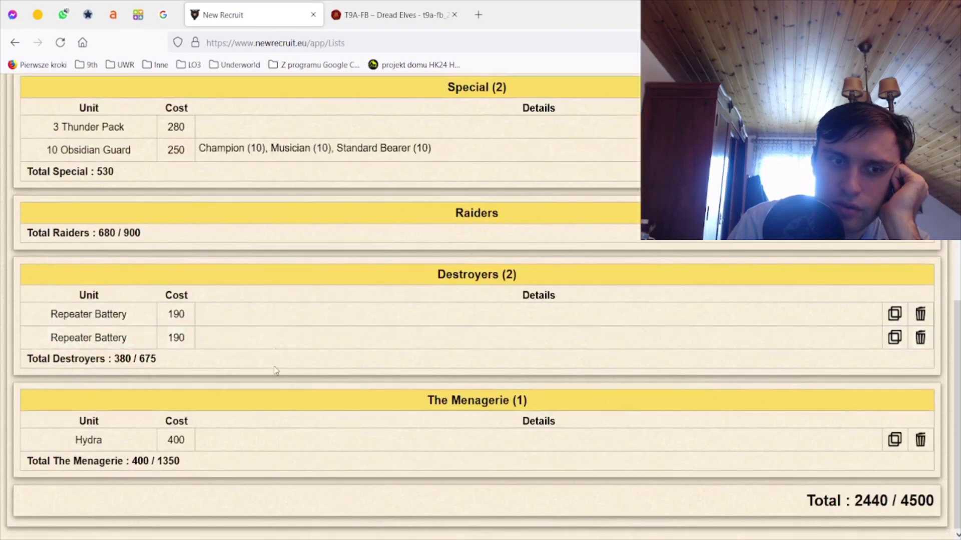
# - Create a Warlock Outcast unit from the Characters category
pyautogui.scroll(2, 245, 350)
pyautogui.scroll(2, 232, 294)
pyautogui.scroll(1, 241, 321)
pyautogui.click(126, 226)
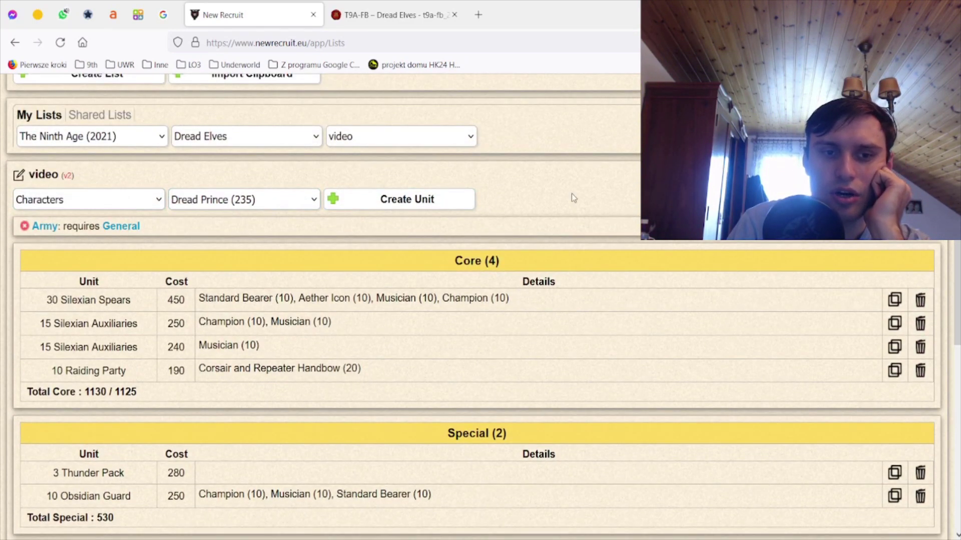
pyautogui.click(310, 200)
pyautogui.click(256, 324)
pyautogui.click(404, 200)
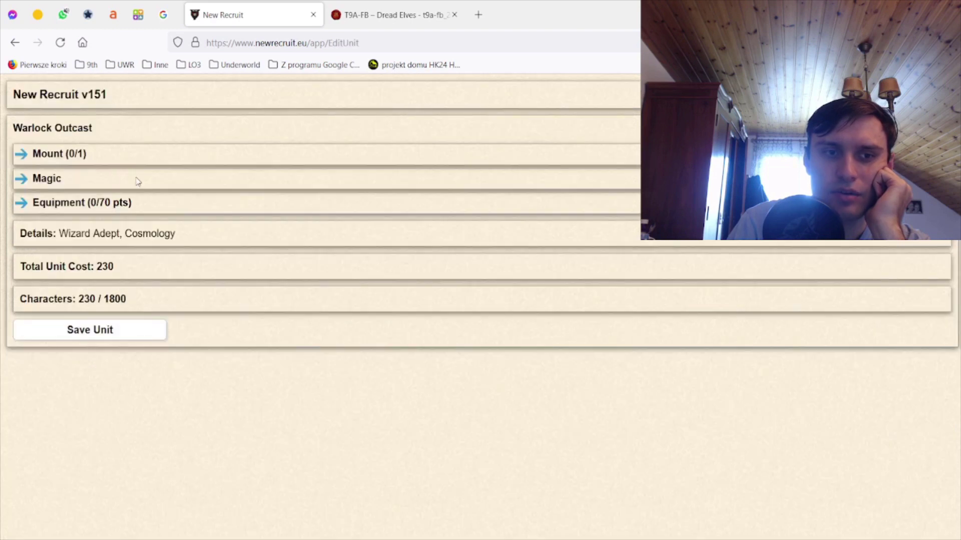
# - Upgrade the Warlock Outcast to Wizard Master and show its magic path options, keeping Cosmology
pyautogui.click(50, 181)
pyautogui.click(58, 206)
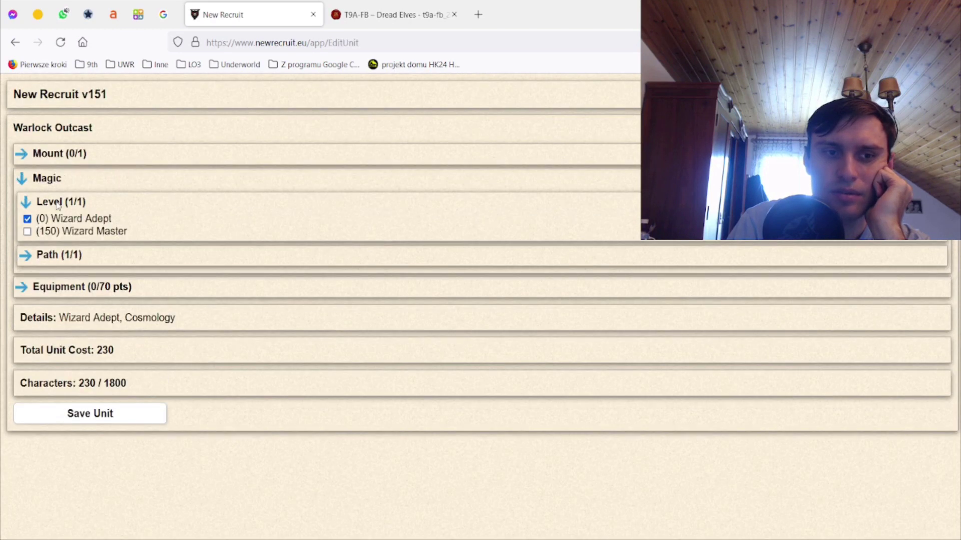
pyautogui.click(59, 233)
pyautogui.click(56, 256)
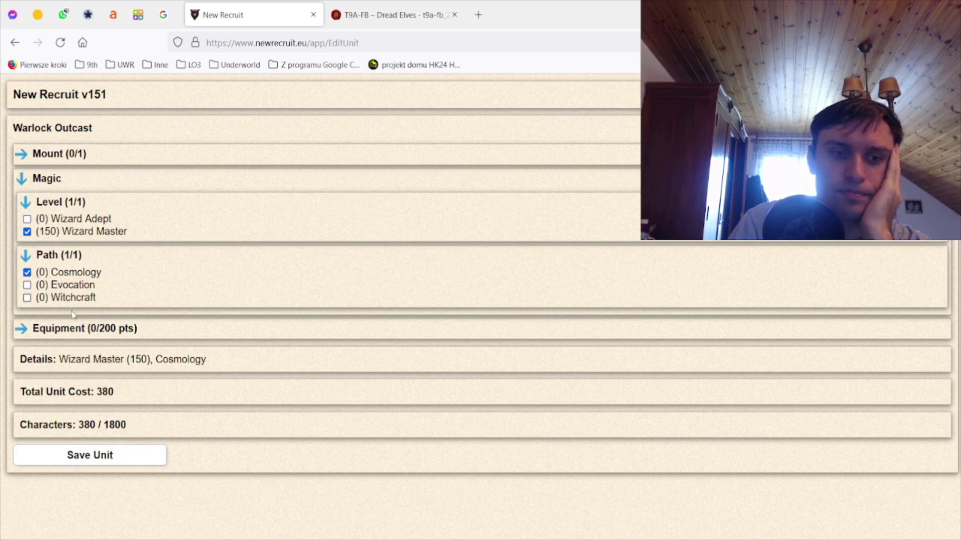
# - Equip the Warlock Outcast with one Binding Scroll artefact and save the unit
pyautogui.click(74, 330)
pyautogui.click(74, 426)
pyautogui.scroll(-3, 73, 427)
pyautogui.click(43, 333)
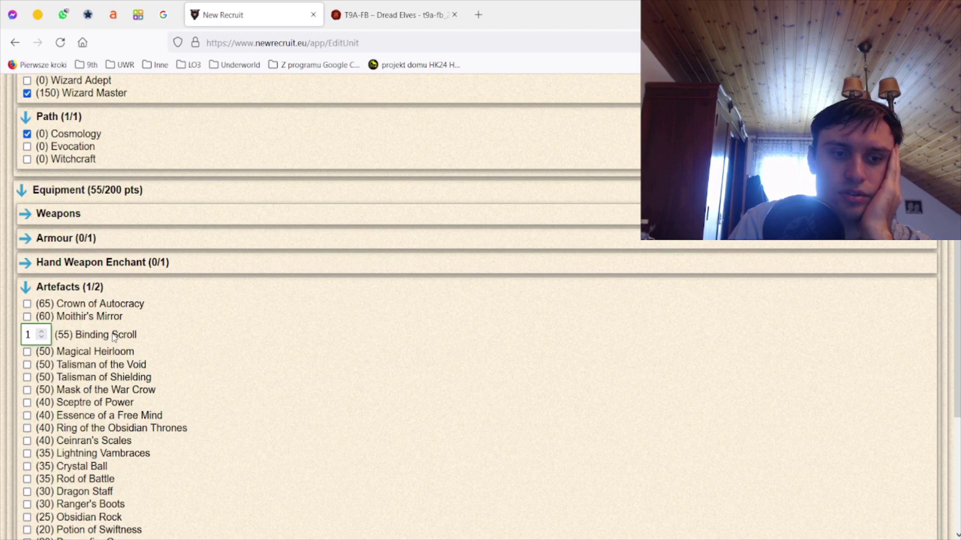
pyautogui.scroll(-4, 114, 339)
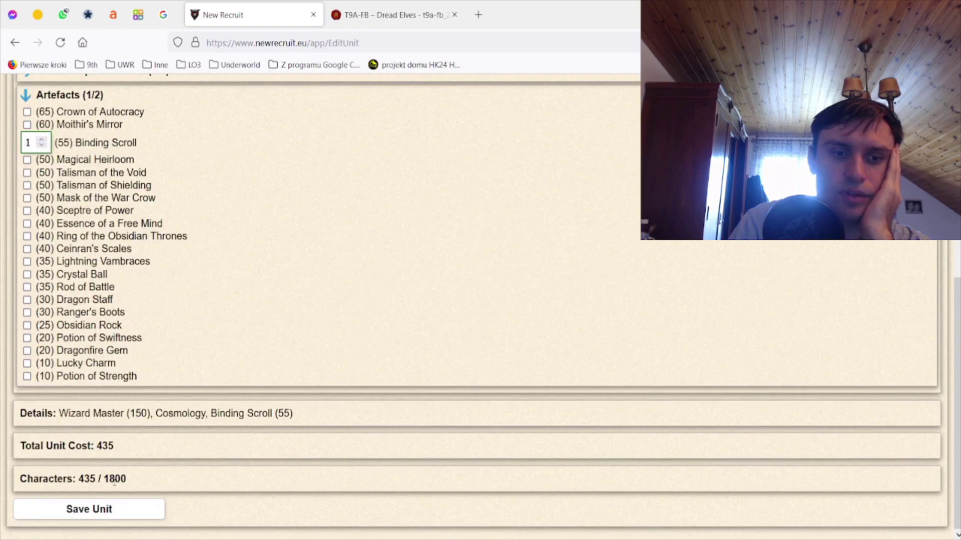
pyautogui.click(105, 508)
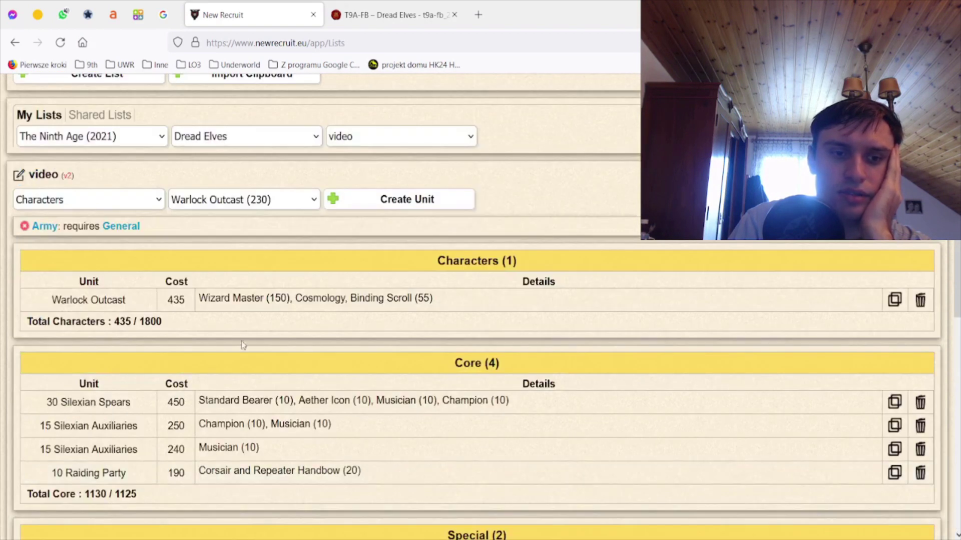
# - Add the Sceptre of Power artefact to the Warlock Outcast and save the unit
pyautogui.click(267, 311)
pyautogui.scroll(-6, 82, 408)
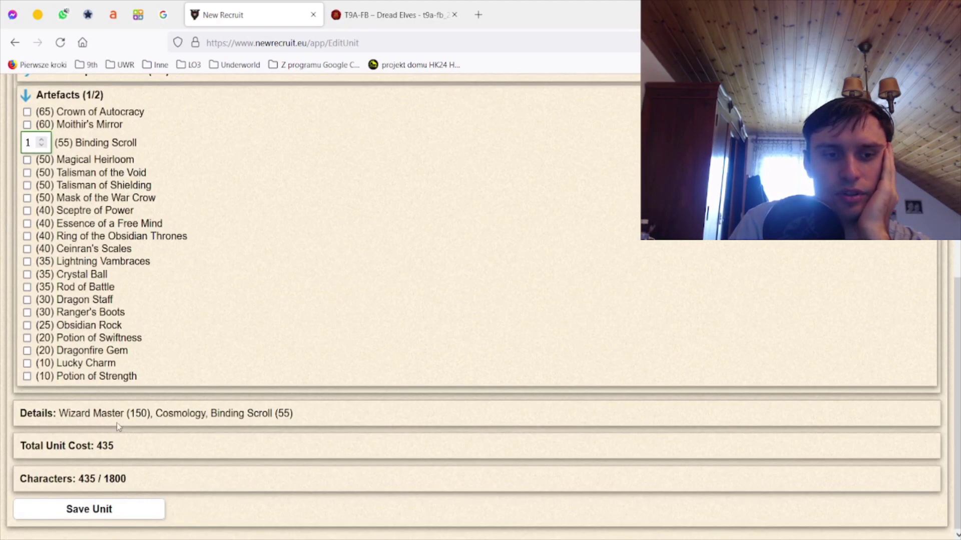
pyautogui.click(106, 213)
pyautogui.click(109, 504)
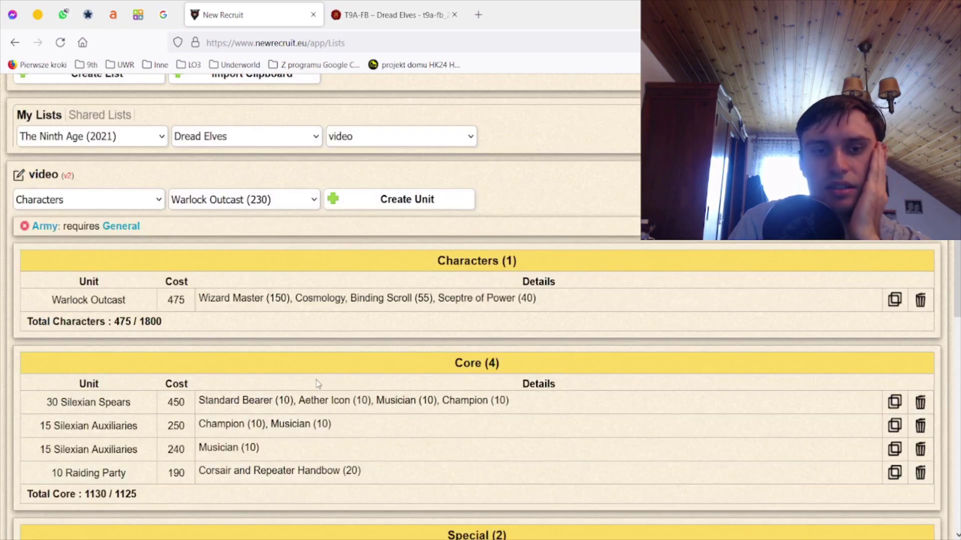
# - Review the units, upgrades and points totals of every category in the army list
pyautogui.scroll(-8, 318, 383)
pyautogui.scroll(5, 317, 383)
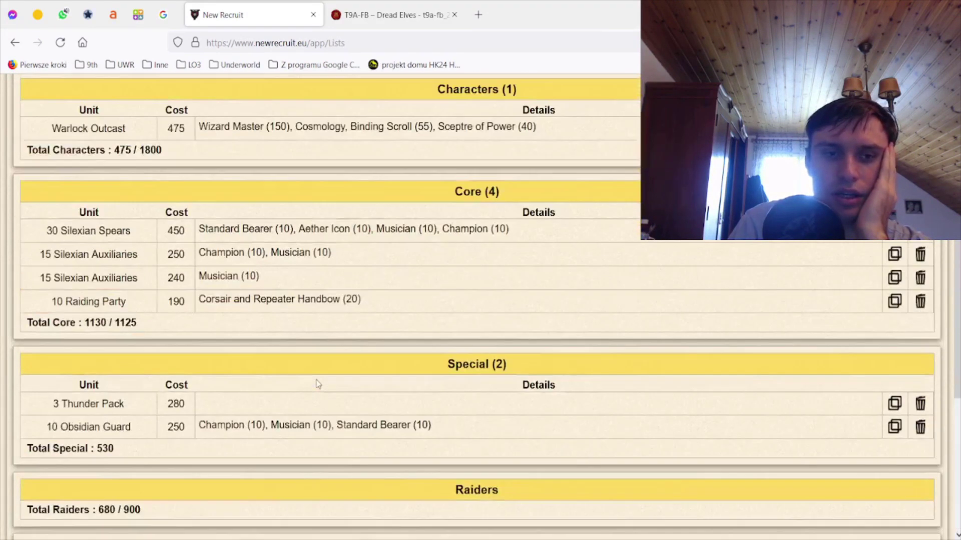
pyautogui.scroll(3, 317, 384)
pyautogui.scroll(-8, 318, 384)
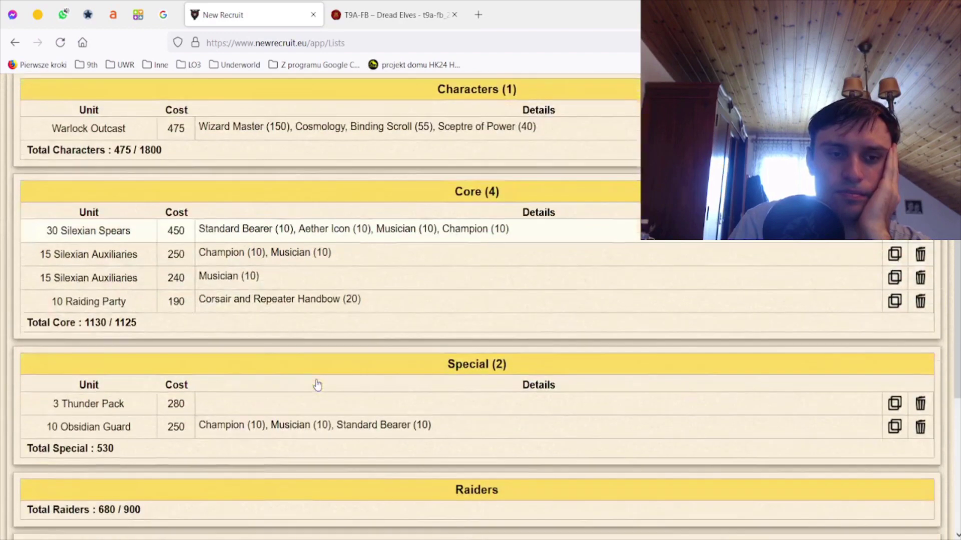
pyautogui.scroll(6, 318, 384)
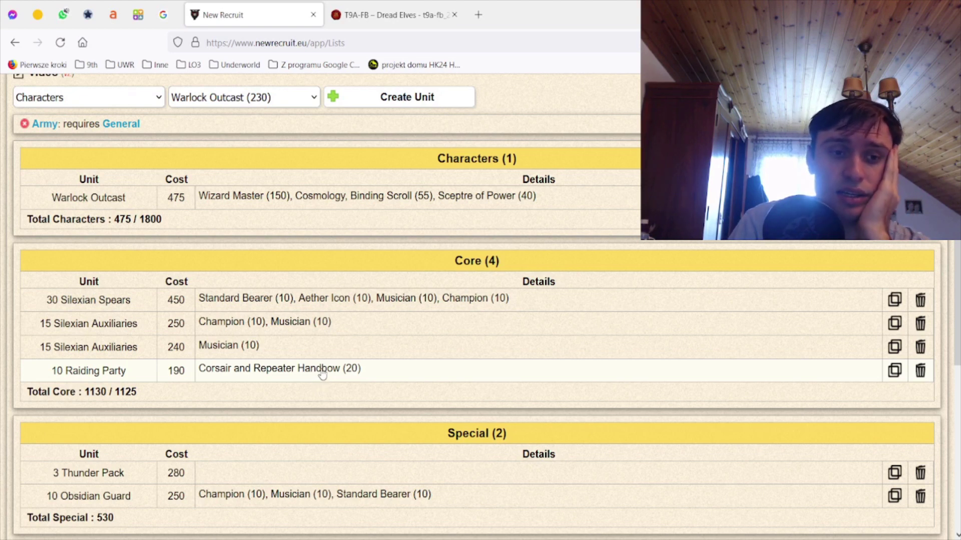
pyautogui.scroll(-3, 321, 374)
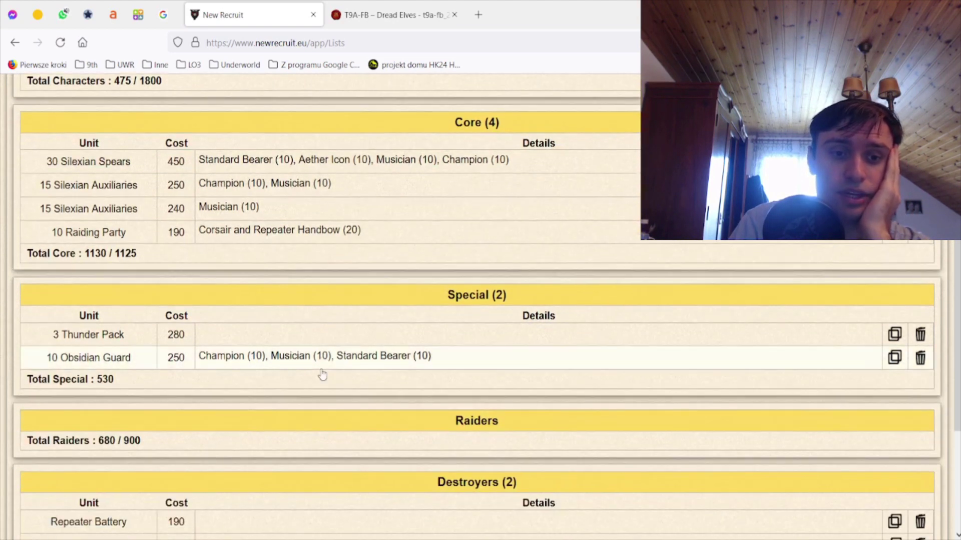
pyautogui.scroll(5, 322, 374)
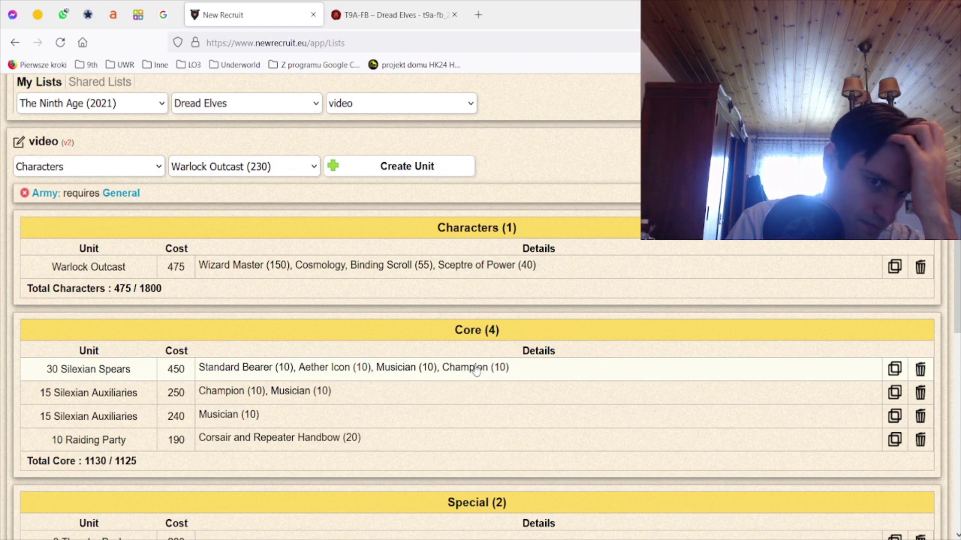
pyautogui.scroll(-1, 476, 371)
pyautogui.scroll(-5, 475, 370)
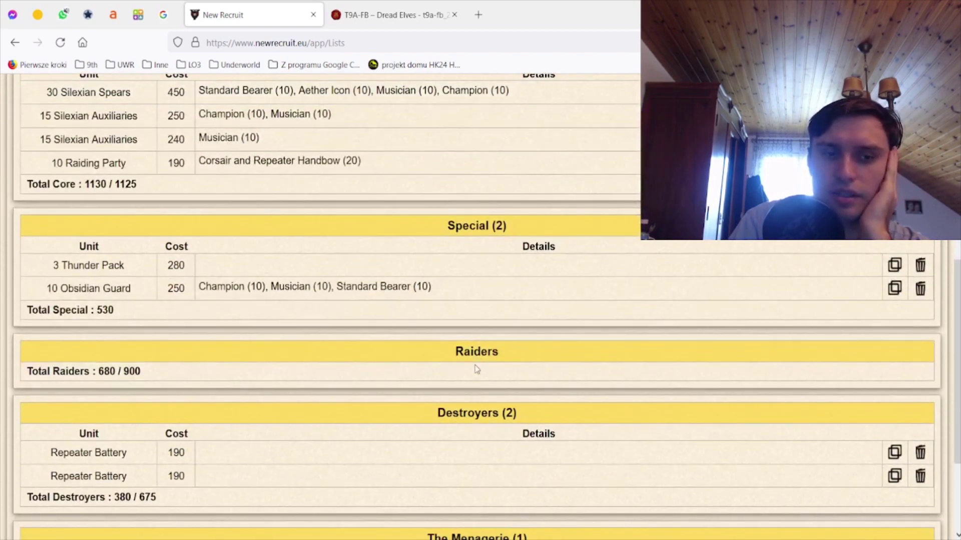
pyautogui.scroll(-3, 476, 370)
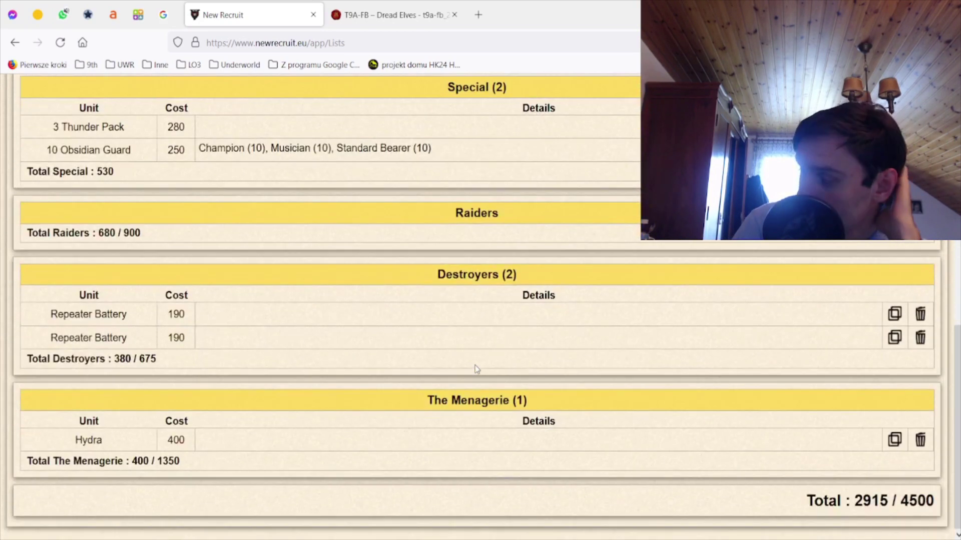
pyautogui.scroll(7, 476, 369)
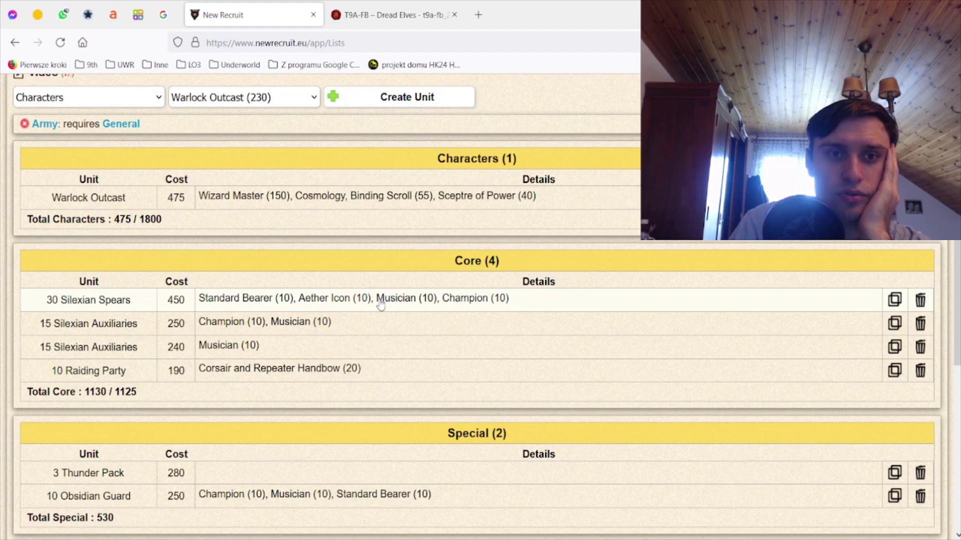
pyautogui.scroll(2, 380, 306)
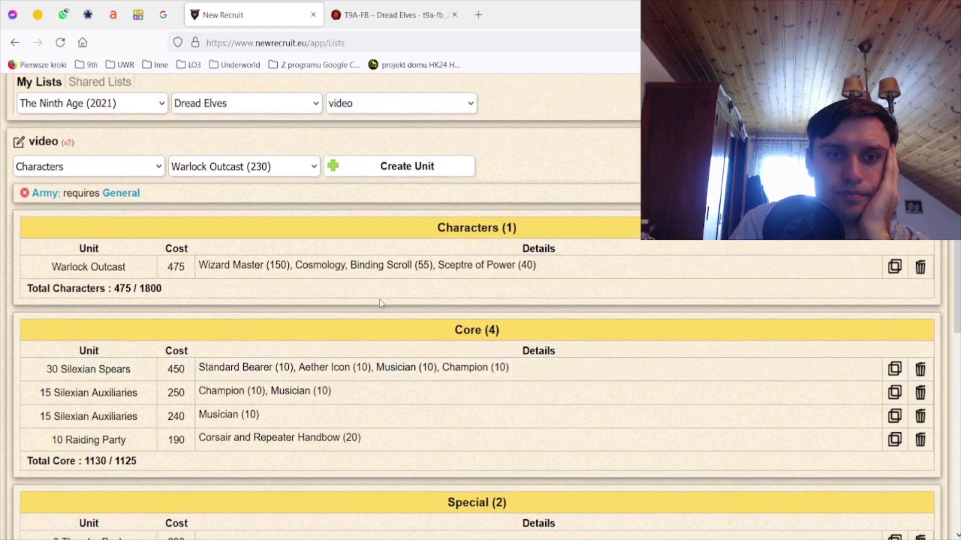
pyautogui.scroll(-8, 380, 305)
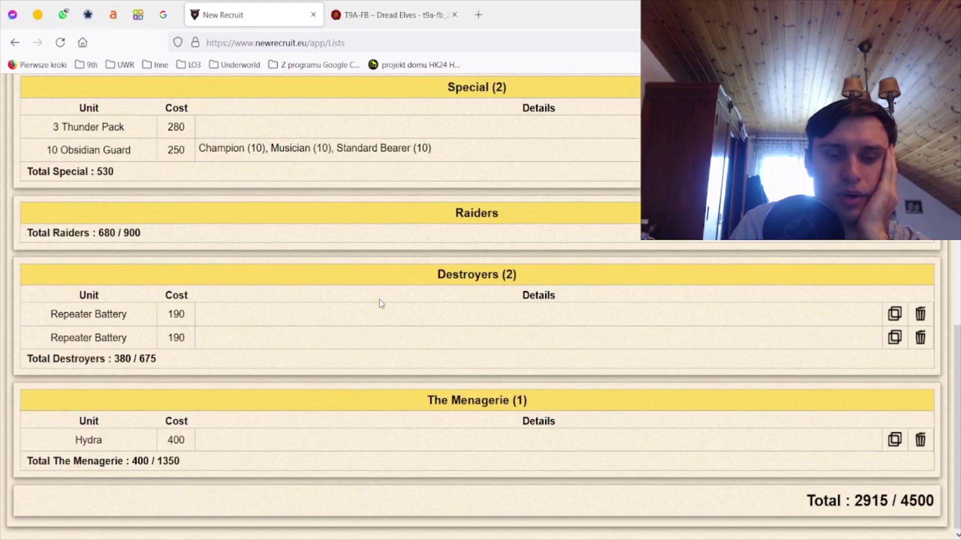
pyautogui.scroll(3, 379, 299)
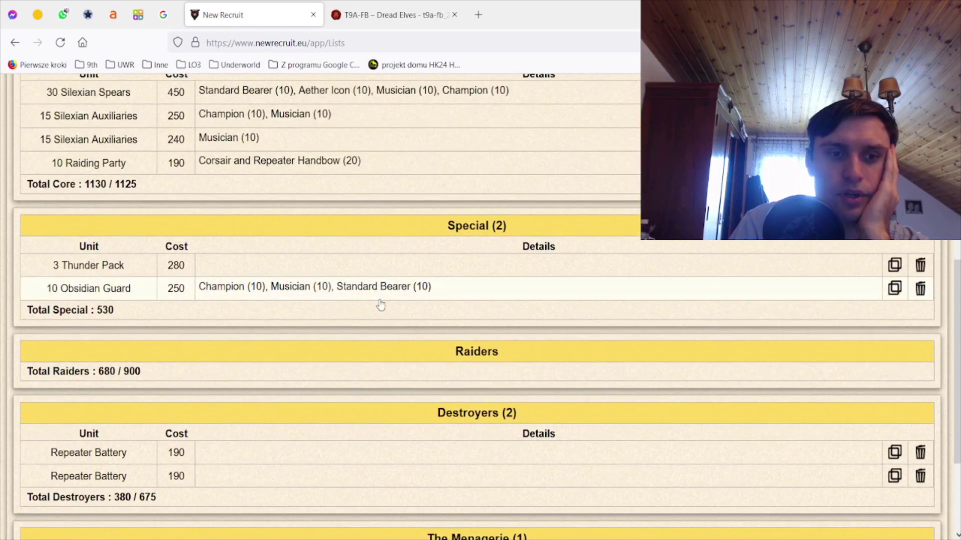
pyautogui.scroll(4, 380, 305)
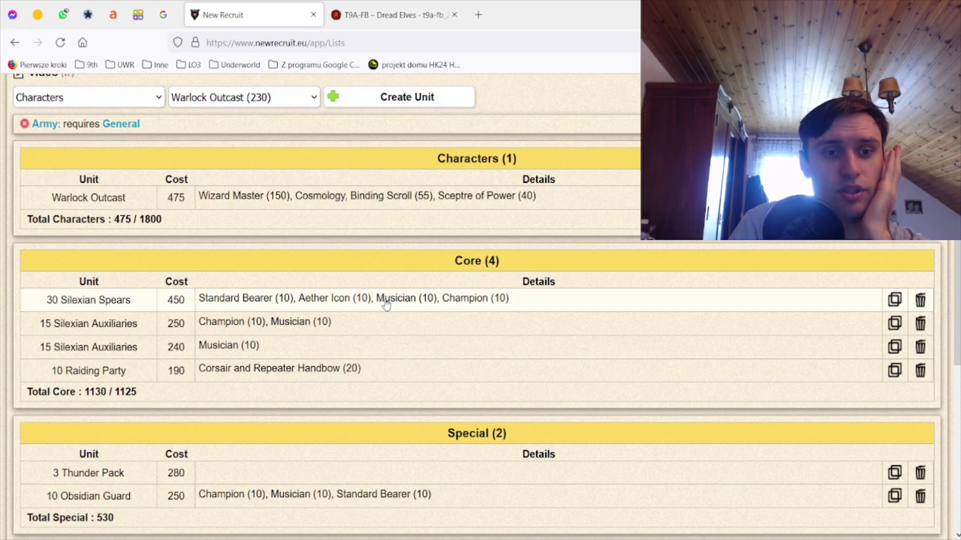
pyautogui.scroll(-1, 389, 318)
pyautogui.scroll(-3, 388, 317)
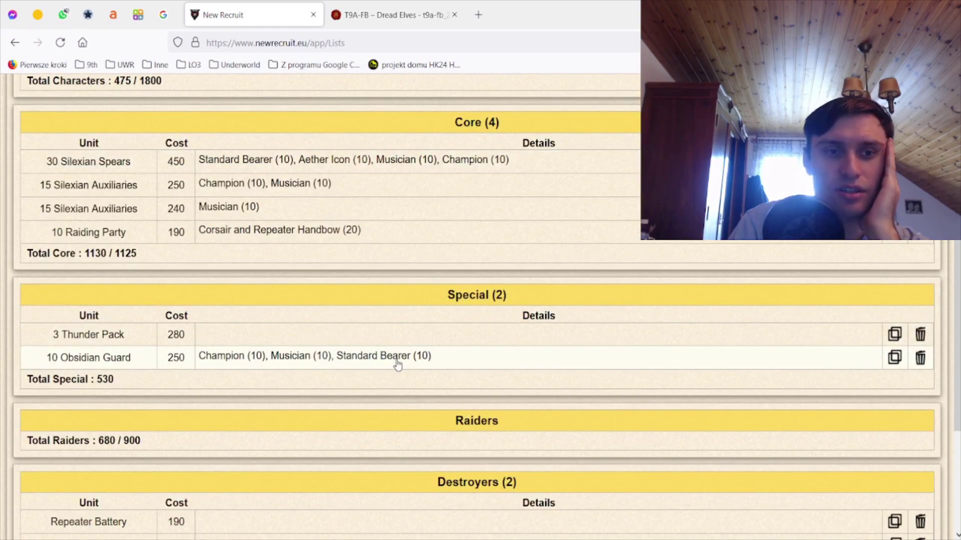
pyautogui.scroll(3, 398, 363)
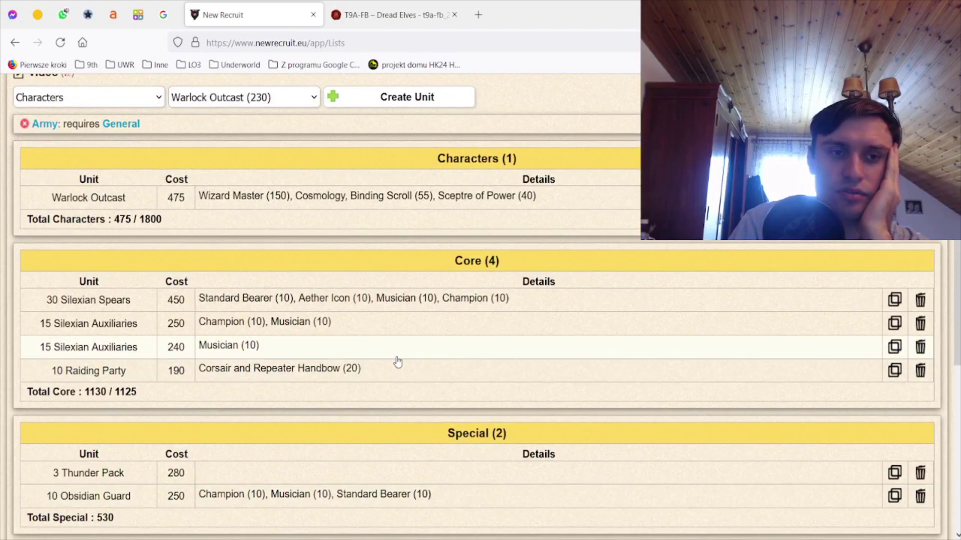
pyautogui.scroll(-7, 398, 361)
pyautogui.scroll(9, 397, 356)
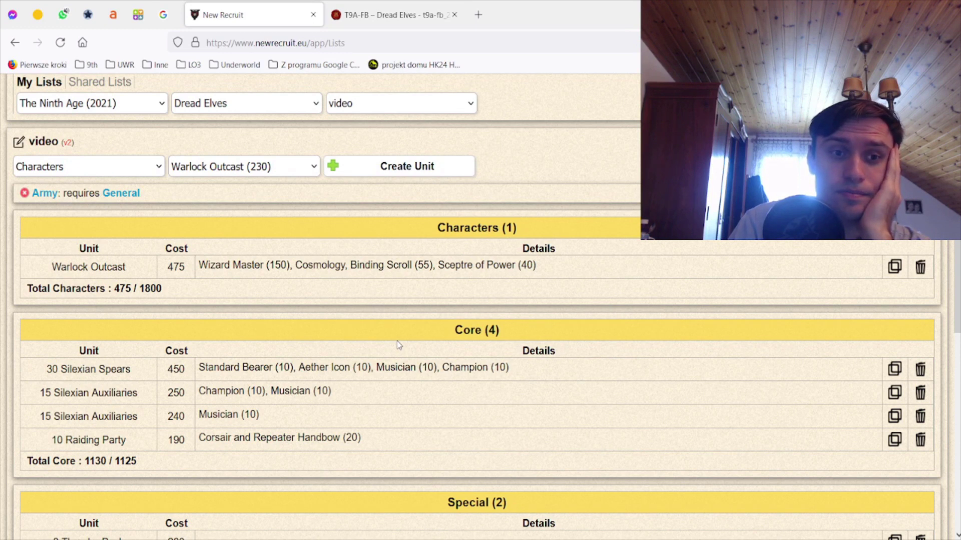
# - Choose Silexian Officer as the Characters unit type to create
pyautogui.click(242, 235)
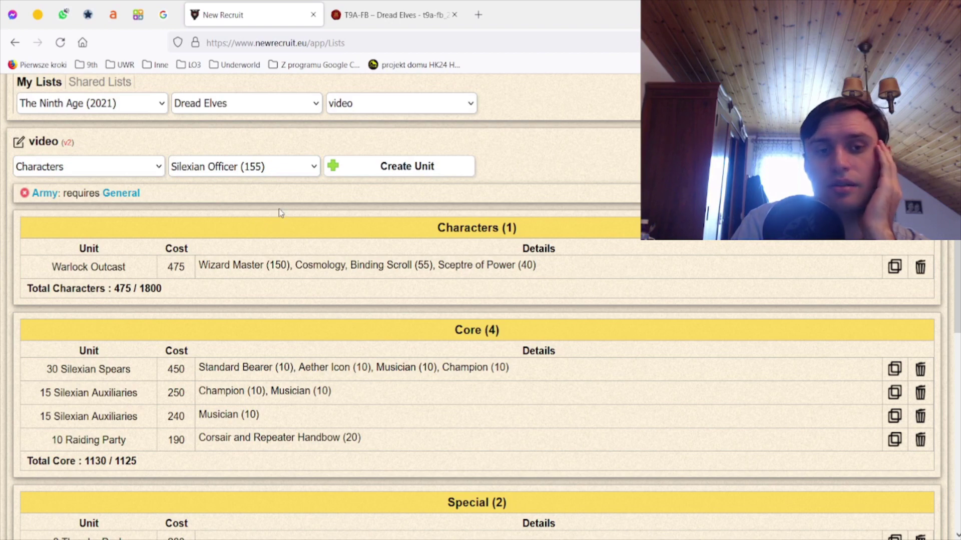
pyautogui.scroll(-3, 278, 208)
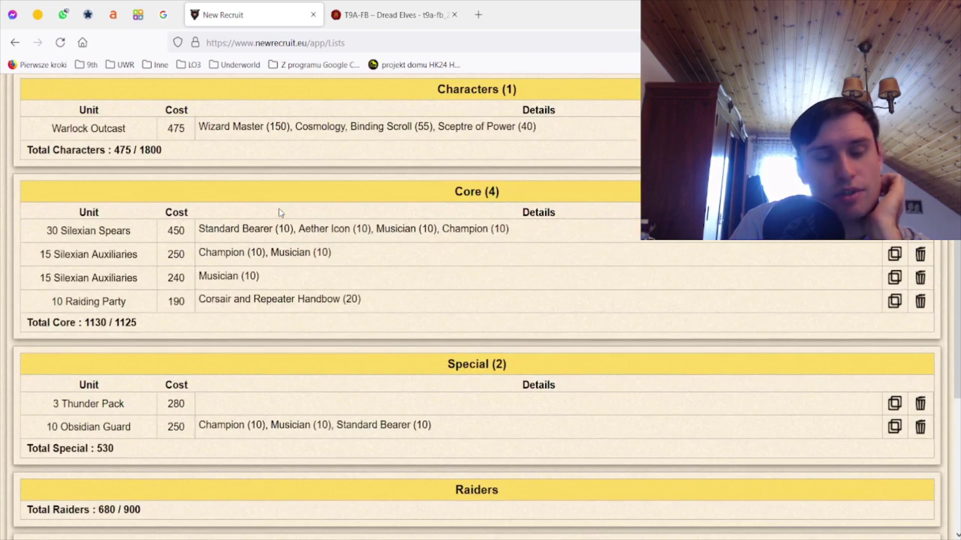
pyautogui.scroll(1, 286, 218)
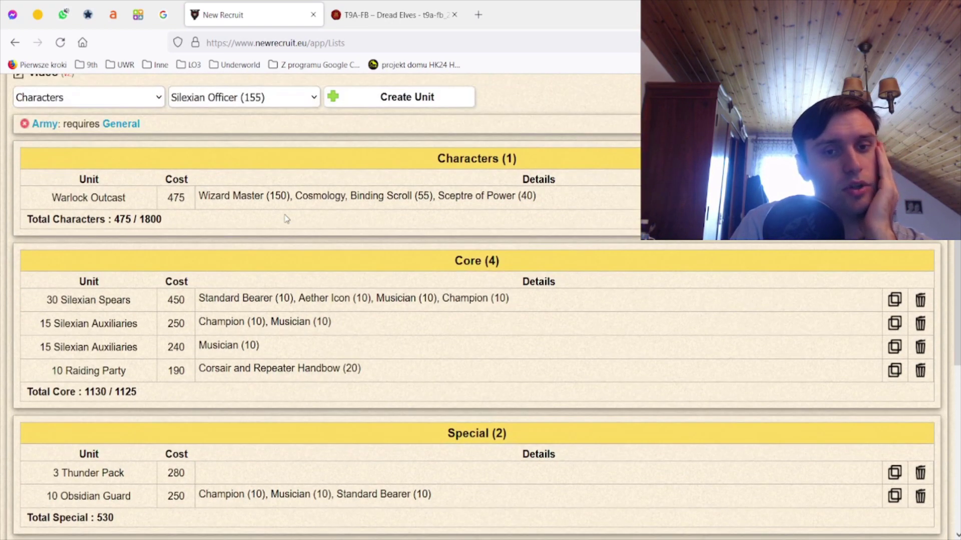
# - Switch to the Dread Elves army book PDF and read the weapon, armour and banner enchantments and artefacts under Special Items
pyautogui.click(395, 15)
pyautogui.scroll(5, 427, 248)
pyautogui.scroll(-5, 427, 248)
pyautogui.scroll(20, 427, 247)
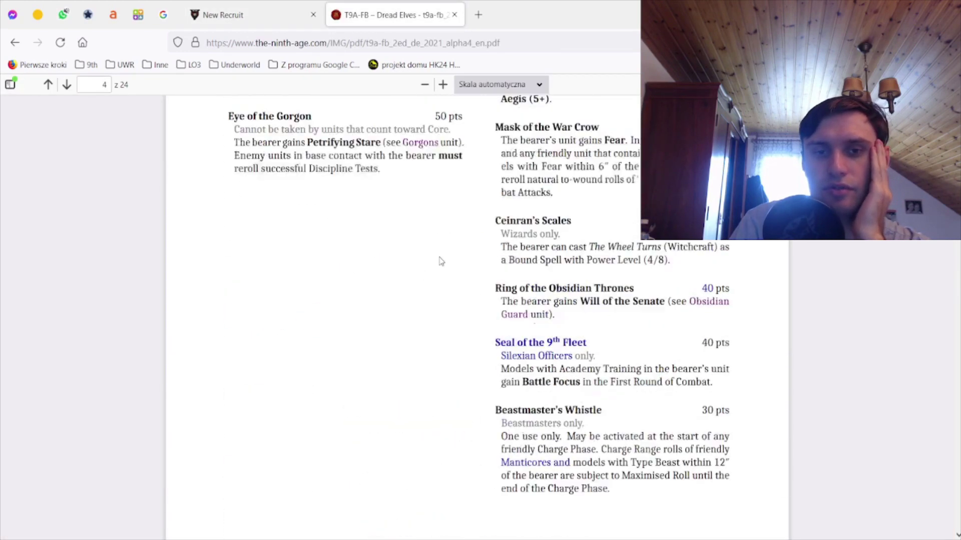
pyautogui.scroll(5, 440, 257)
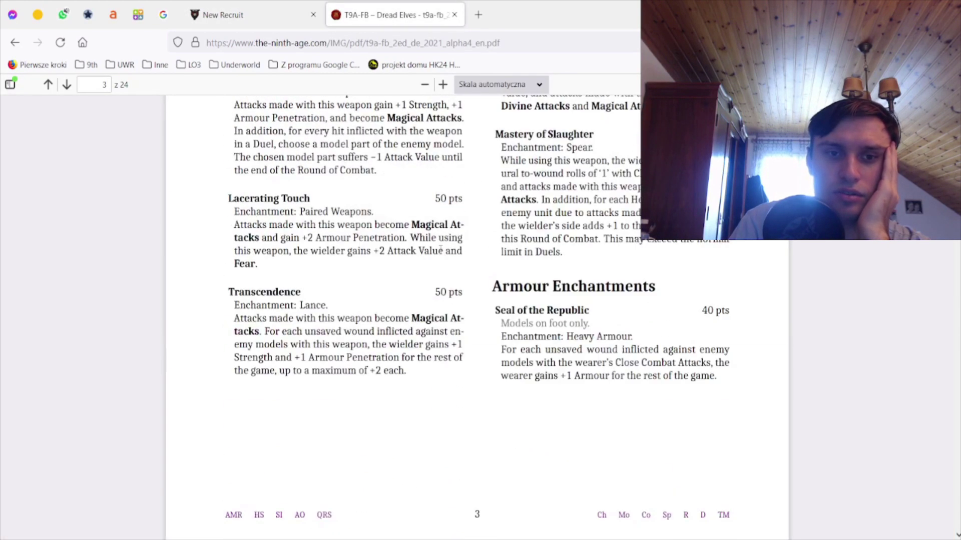
pyautogui.scroll(3, 441, 250)
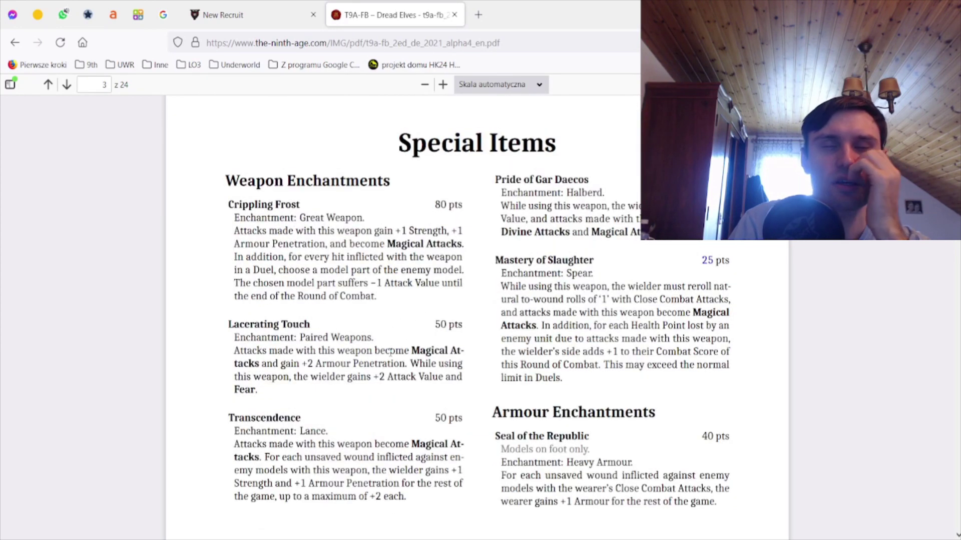
pyautogui.scroll(-1, 395, 346)
pyautogui.scroll(-1, 396, 346)
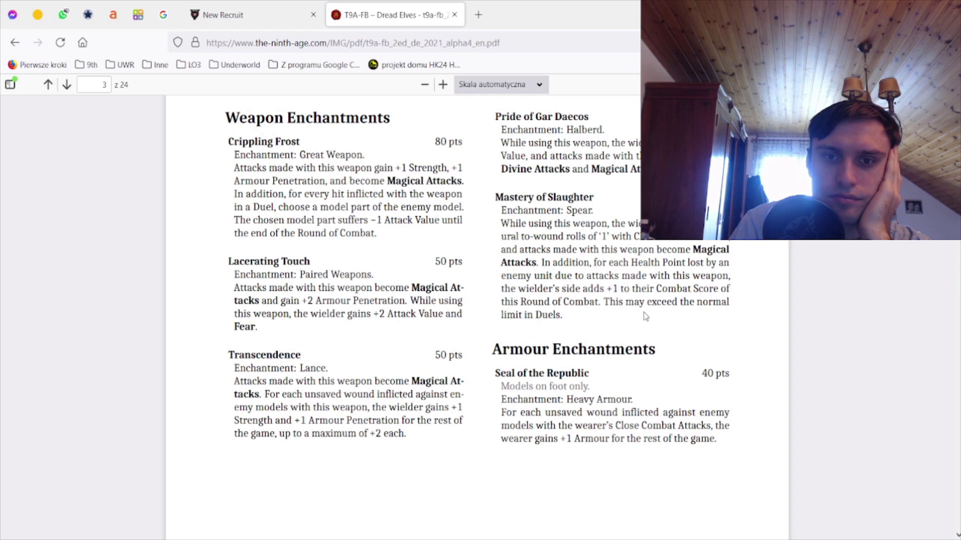
pyautogui.scroll(-5, 643, 312)
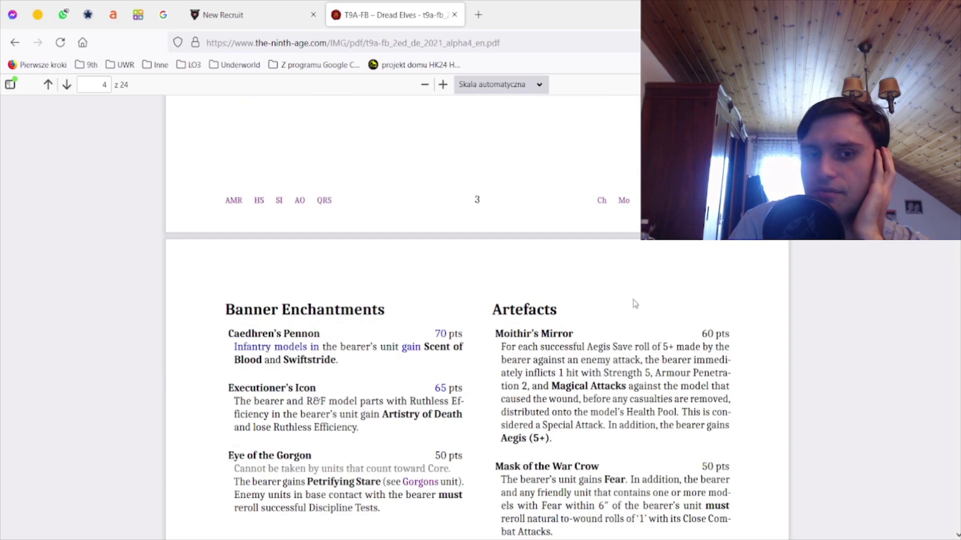
pyautogui.scroll(-3, 633, 301)
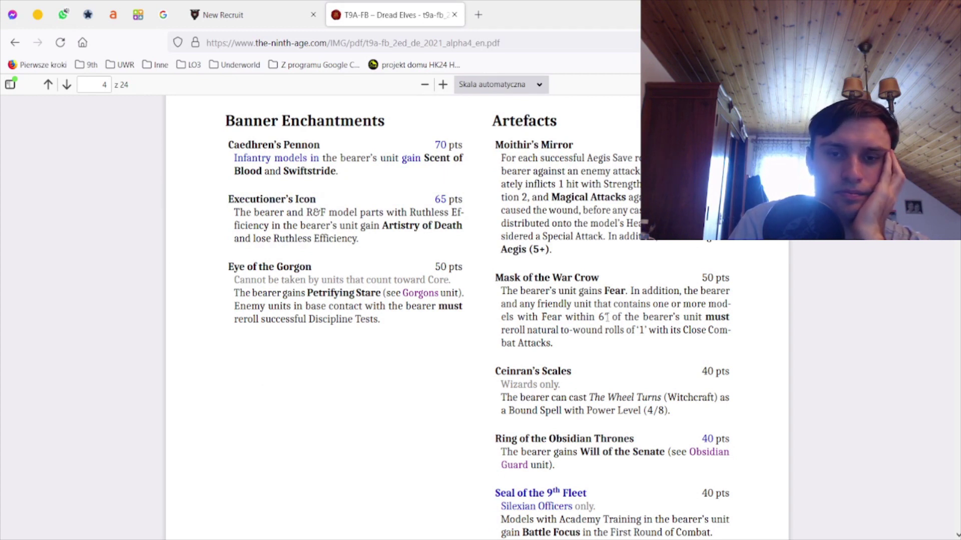
pyautogui.scroll(-1, 607, 316)
pyautogui.scroll(1, 608, 321)
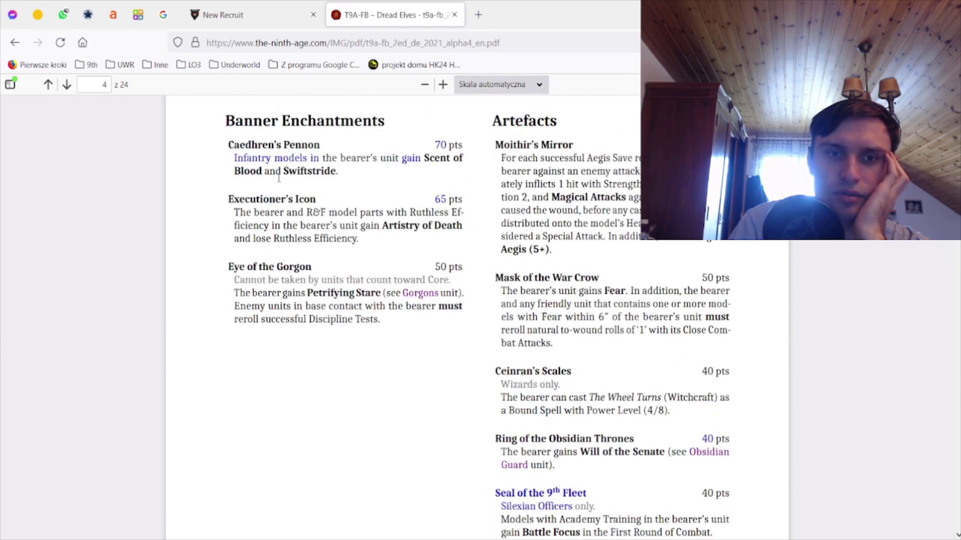
# - Return to New Recruit, replace the Silexian Spears' Aether Icon with the Caedhren's Pennon banner enchantment and save the unit
pyautogui.click(244, 6)
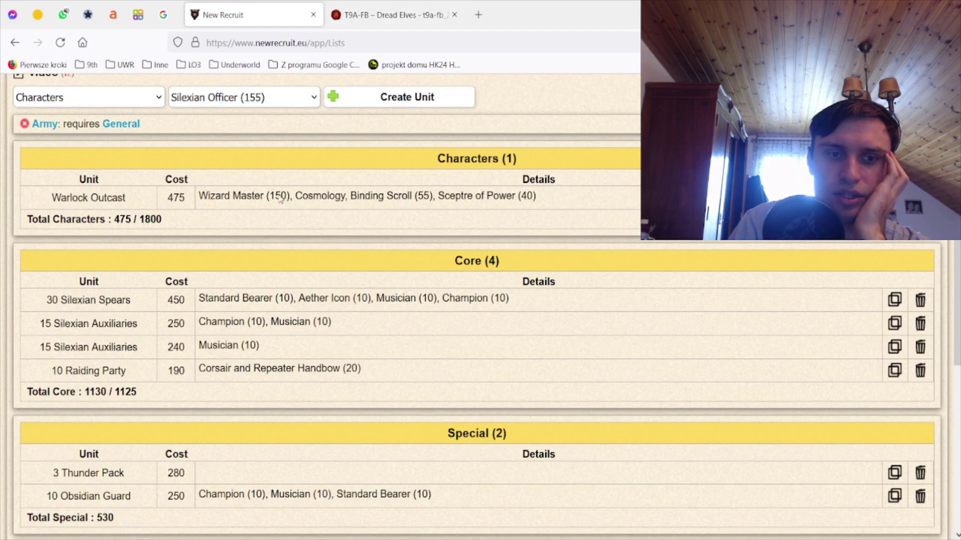
pyautogui.click(291, 310)
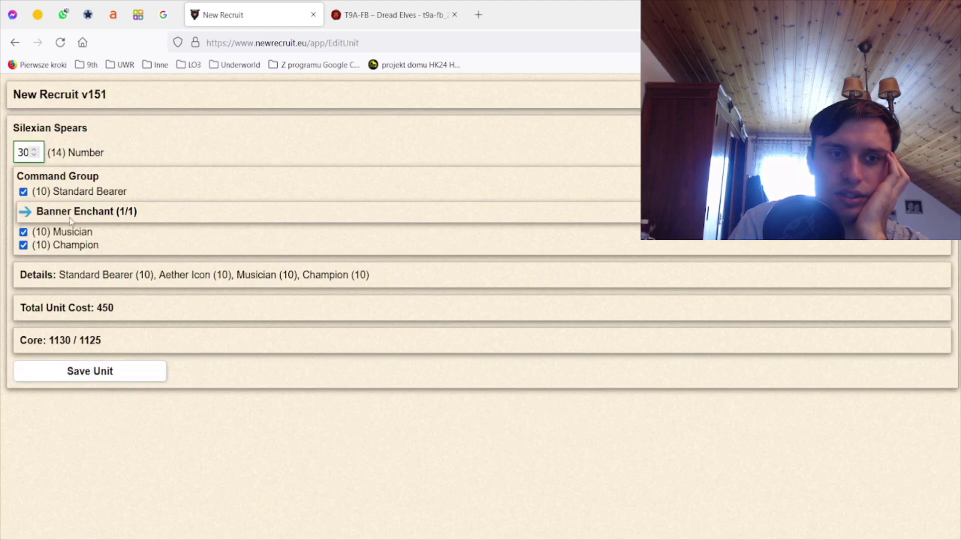
pyautogui.click(71, 220)
pyautogui.click(83, 333)
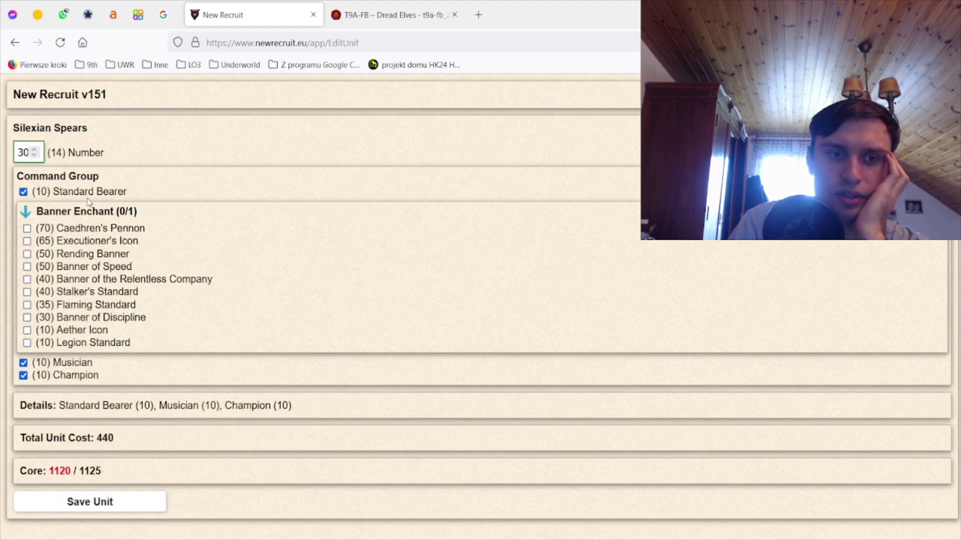
pyautogui.click(80, 229)
pyautogui.click(122, 370)
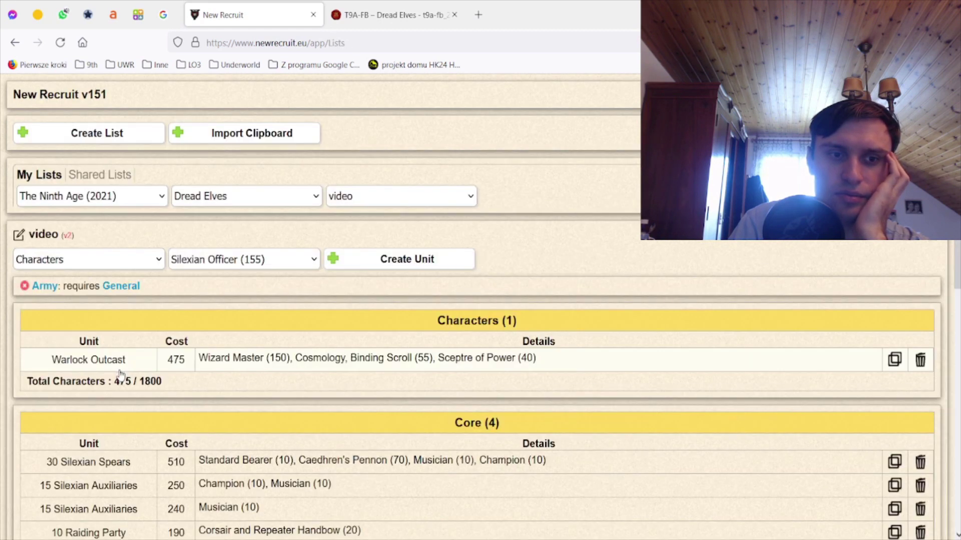
# - Remove a 10-point command group upgrade from one 15-model Silexian Auxiliaries unit and save it
pyautogui.scroll(-3, 122, 374)
pyautogui.click(274, 343)
pyautogui.click(76, 192)
pyautogui.click(100, 346)
# - Set the Silexian Spears unit to 27 models and replace its Caedhren's Pennon banner enchantment with Aether Icon
pyautogui.click(202, 455)
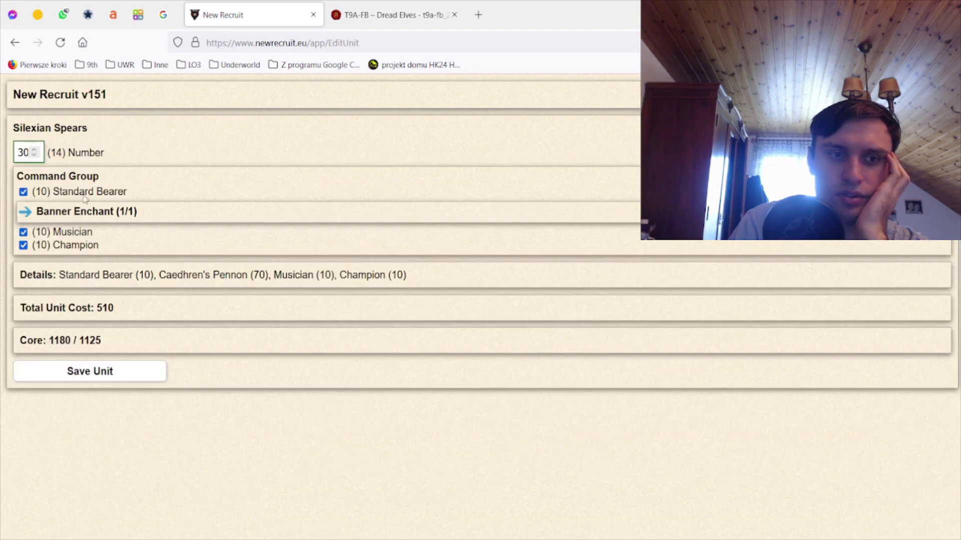
pyautogui.click(34, 156)
pyautogui.click(35, 156)
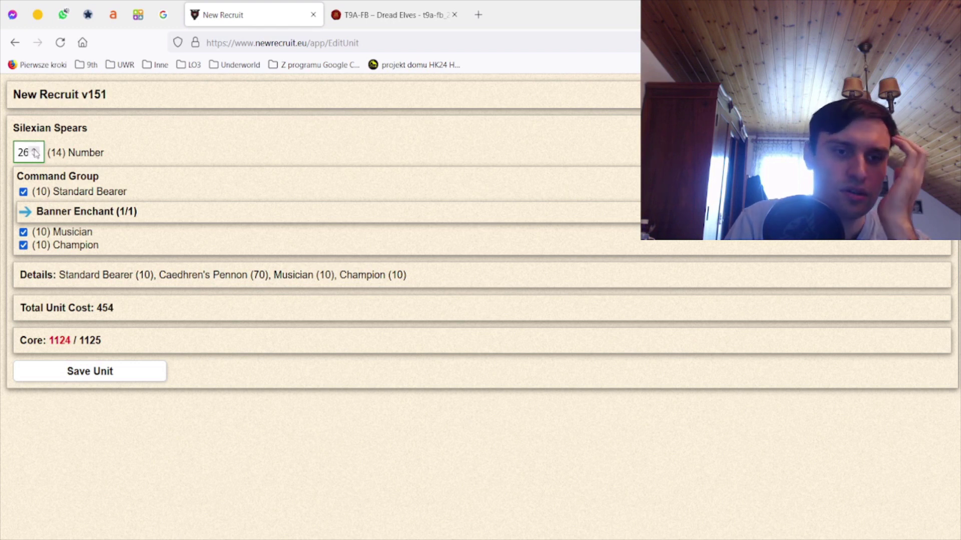
pyautogui.click(35, 150)
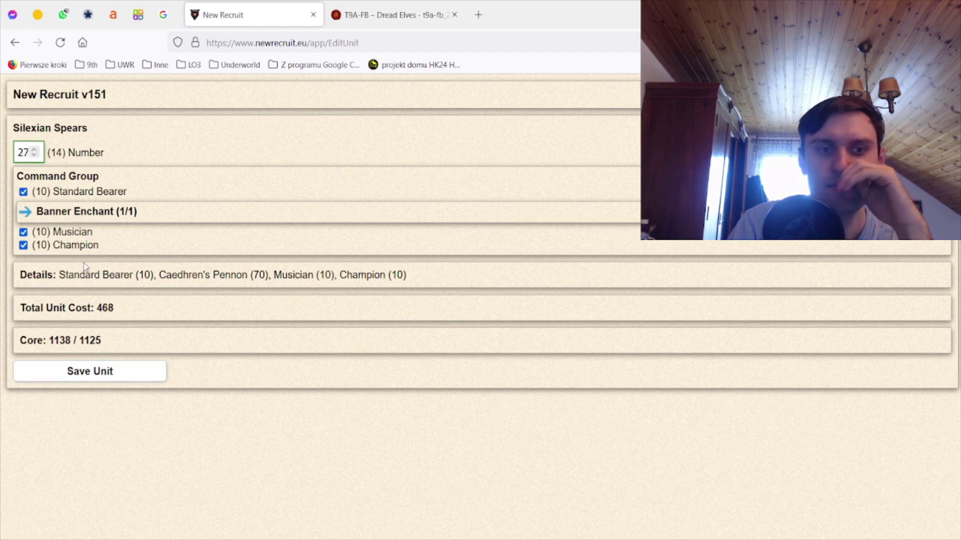
pyautogui.click(82, 210)
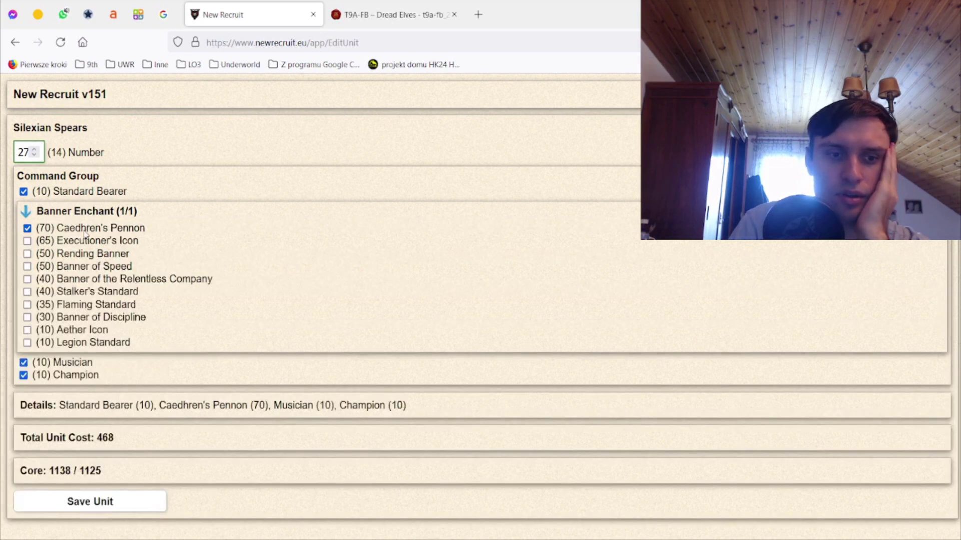
pyautogui.click(85, 233)
pyautogui.click(84, 330)
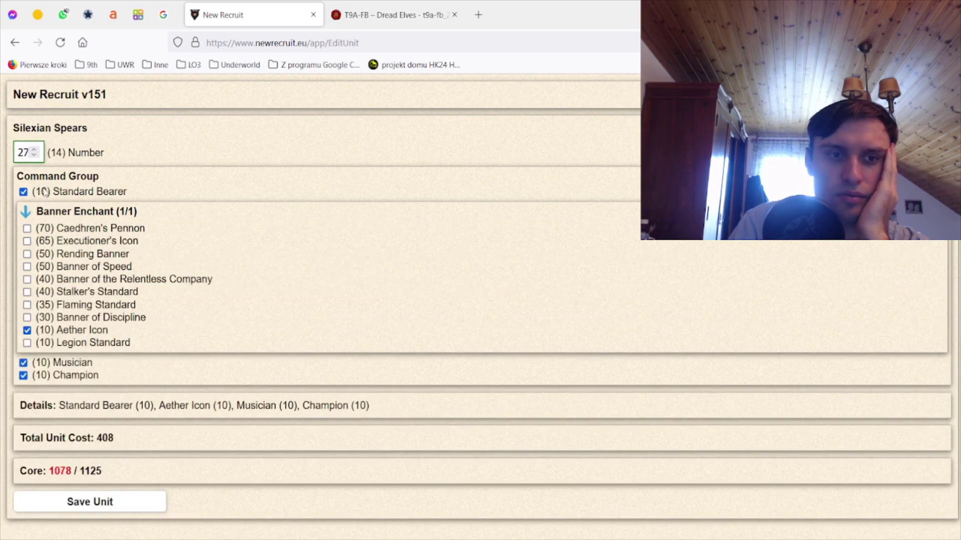
# - Set the Silexian Spears unit's size to 30 models and save the unit
pyautogui.click(34, 155)
pyautogui.click(34, 149)
pyautogui.click(34, 149)
pyautogui.click(34, 150)
pyautogui.click(34, 149)
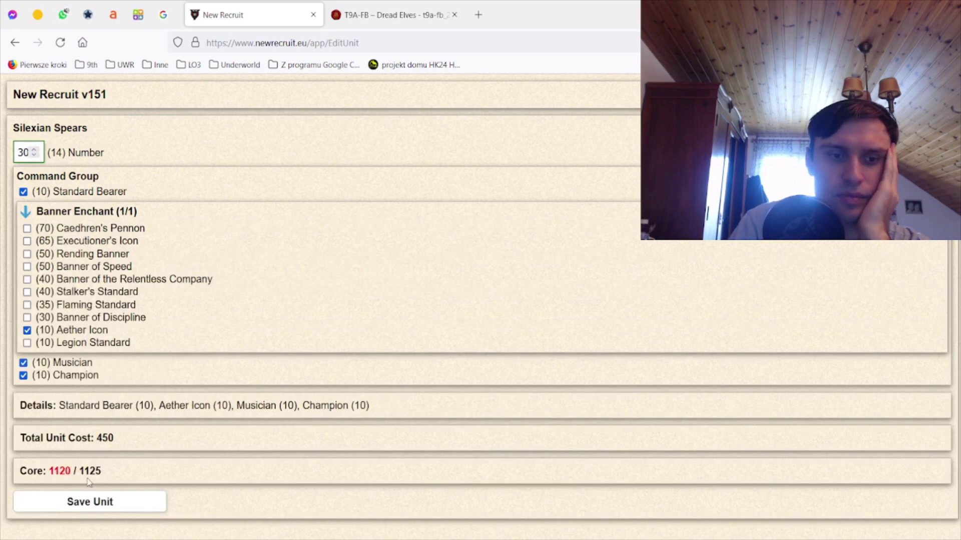
pyautogui.click(90, 502)
# - Add a Champion to a 15-model Silexian Auxiliaries unit that has only a Musician, and save it
pyautogui.click(259, 503)
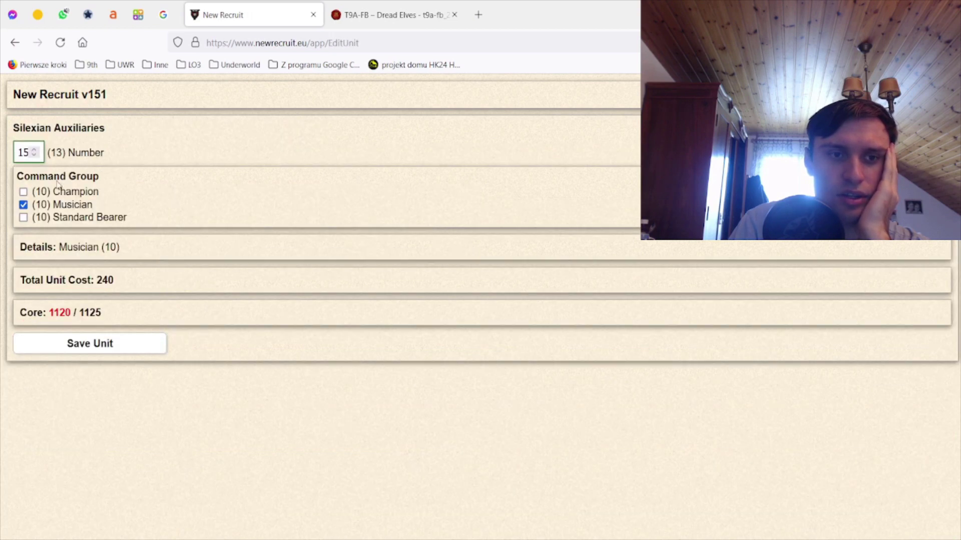
pyautogui.click(72, 193)
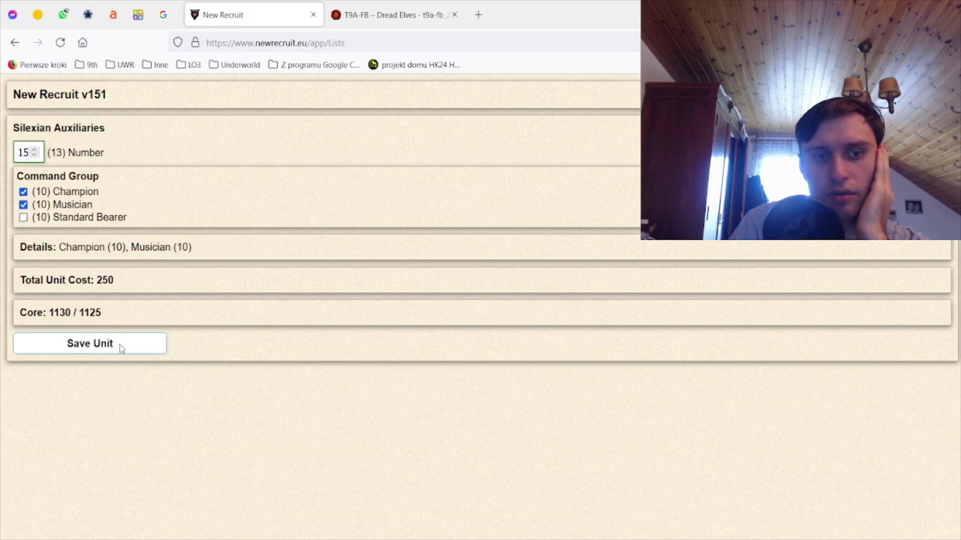
pyautogui.click(120, 345)
# - Review the army list, and read the artefacts and the Dread Prince and Silexian Officer entries in the Dread Elves army book PDF
pyautogui.scroll(-10, 381, 347)
pyautogui.scroll(2, 383, 346)
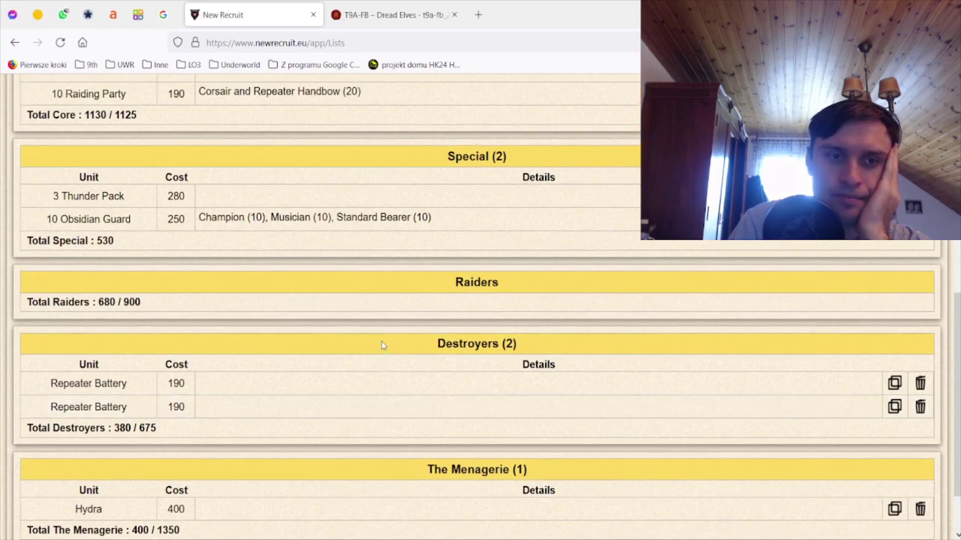
pyautogui.scroll(8, 383, 345)
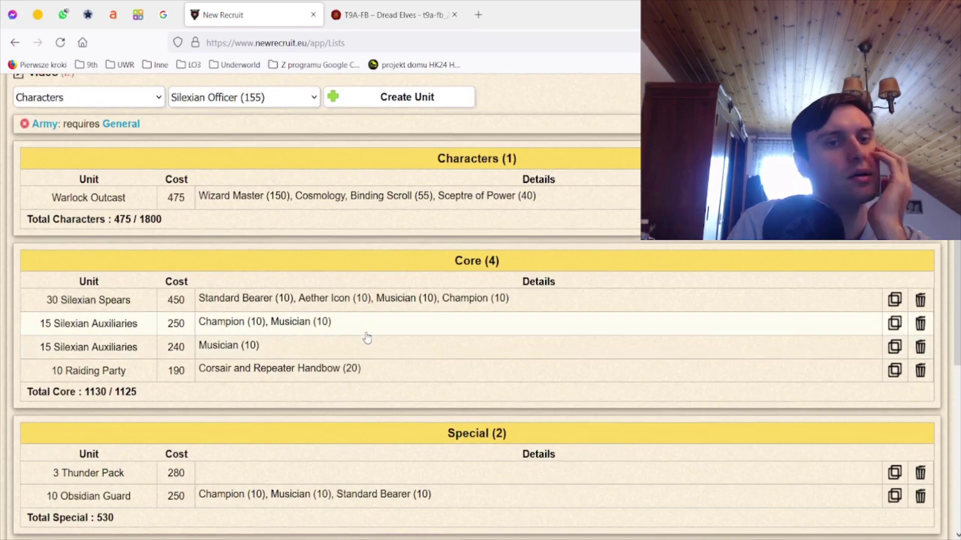
pyautogui.scroll(2, 367, 339)
pyautogui.click(375, 6)
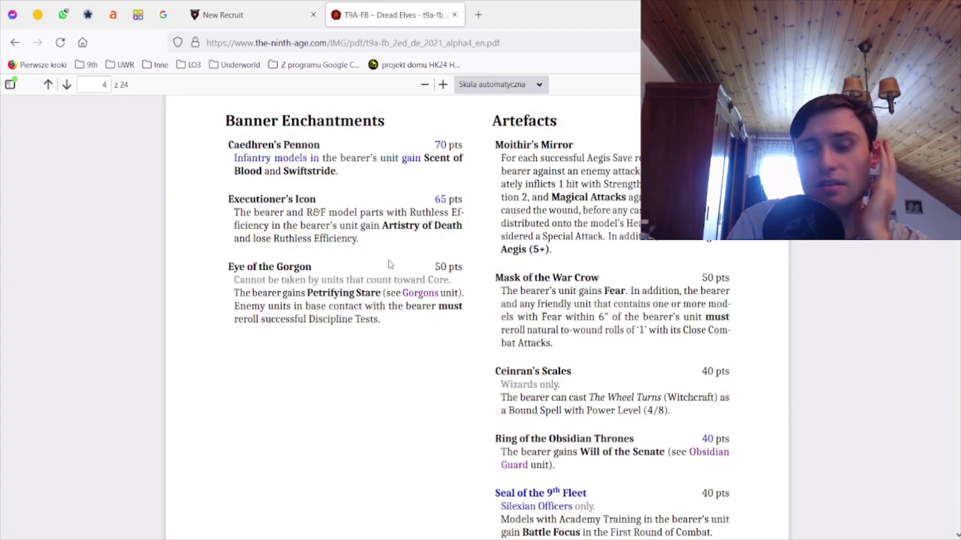
pyautogui.scroll(-6, 444, 292)
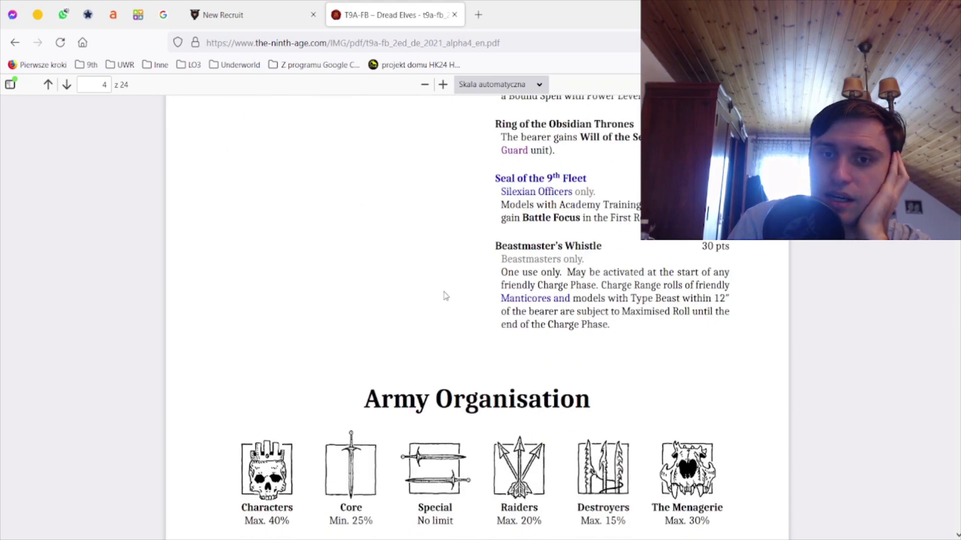
pyautogui.scroll(1, 443, 296)
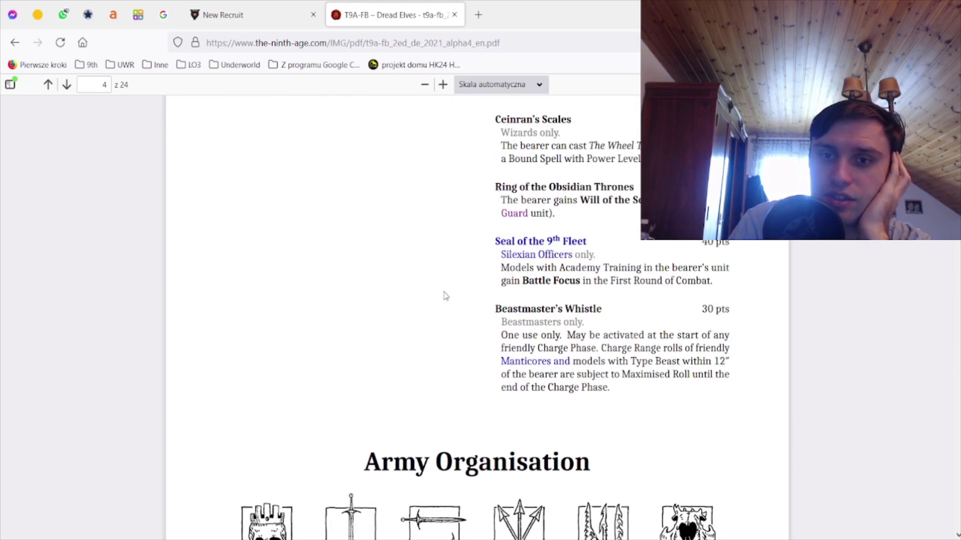
pyautogui.scroll(-13, 444, 297)
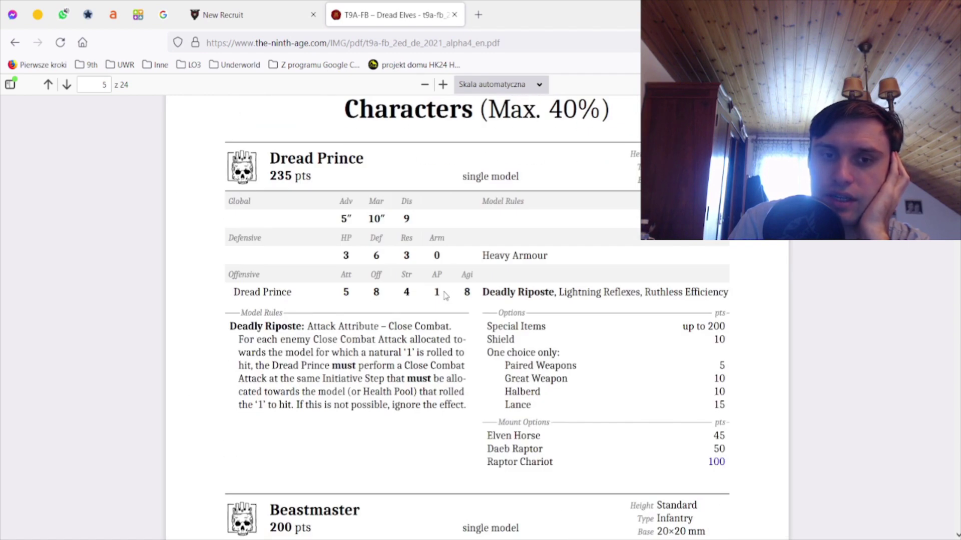
pyautogui.scroll(-1, 445, 295)
pyautogui.scroll(1, 444, 295)
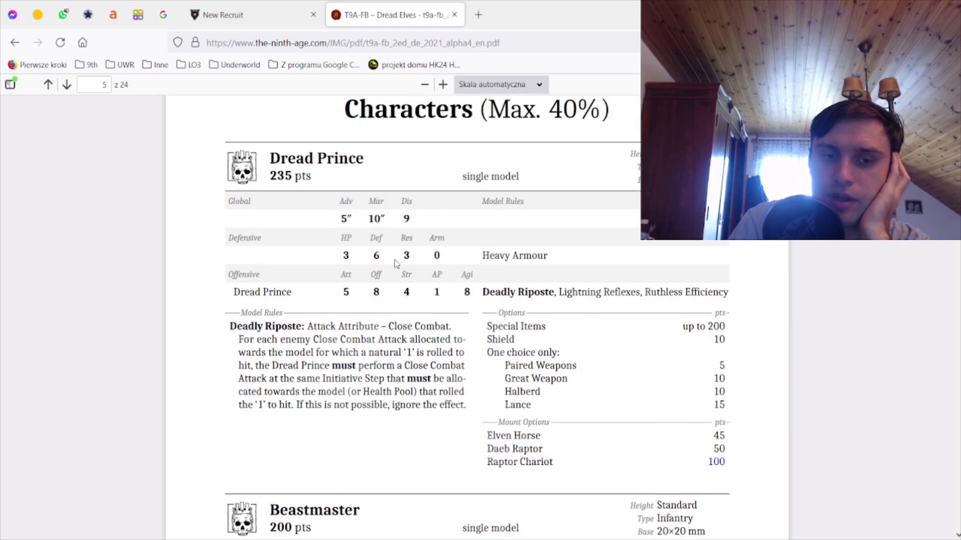
pyautogui.scroll(-6, 395, 264)
pyautogui.scroll(-9, 422, 314)
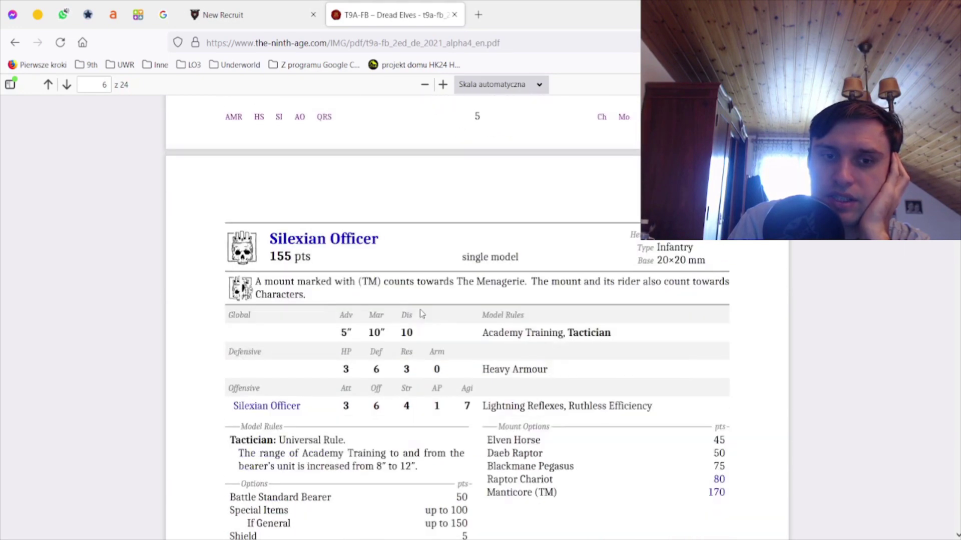
# - Return to New Recruit, create a Dread Prince, make it the General and mount it on an Elven Horse
pyautogui.click(268, 5)
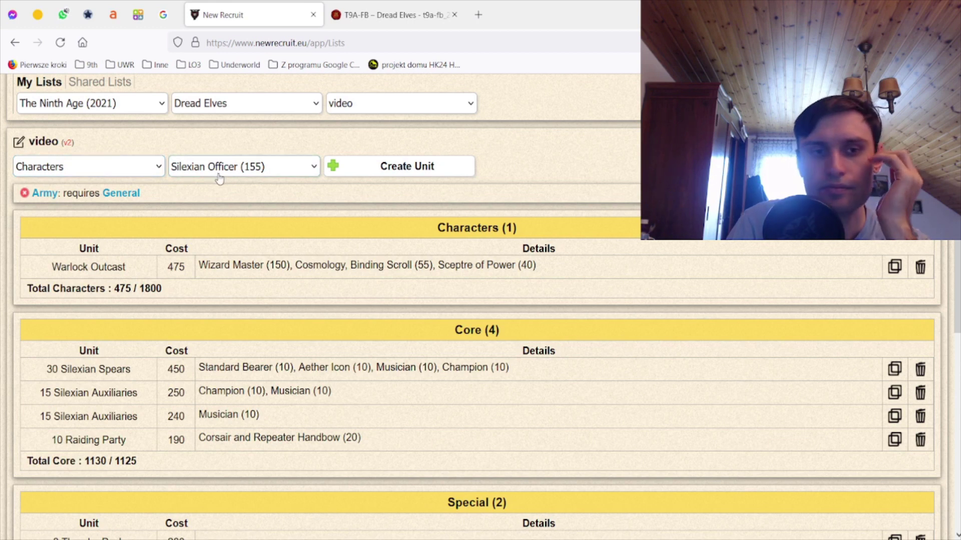
pyautogui.press('d')
pyautogui.press('Tab')
pyautogui.press('Return')
pyautogui.click(20, 147)
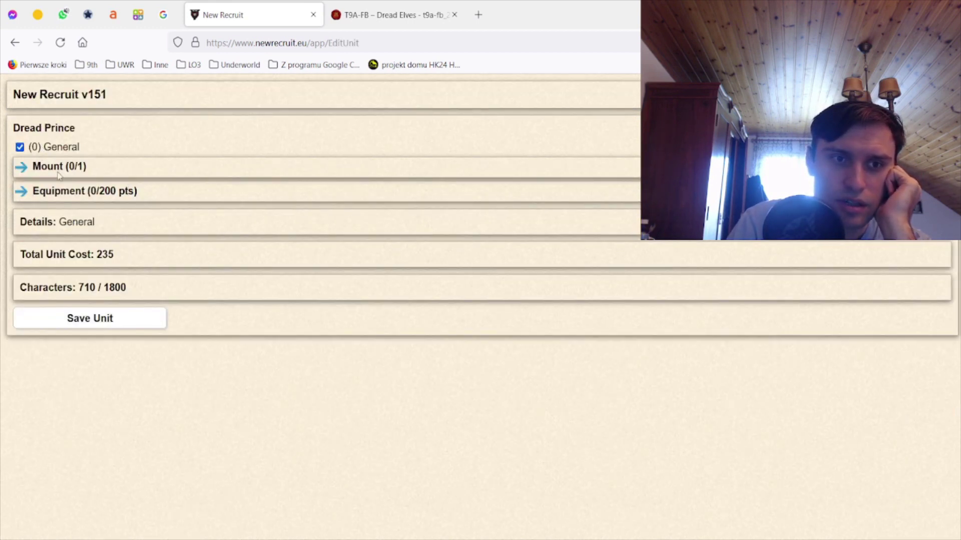
pyautogui.click(59, 170)
pyautogui.click(74, 185)
pyautogui.click(61, 167)
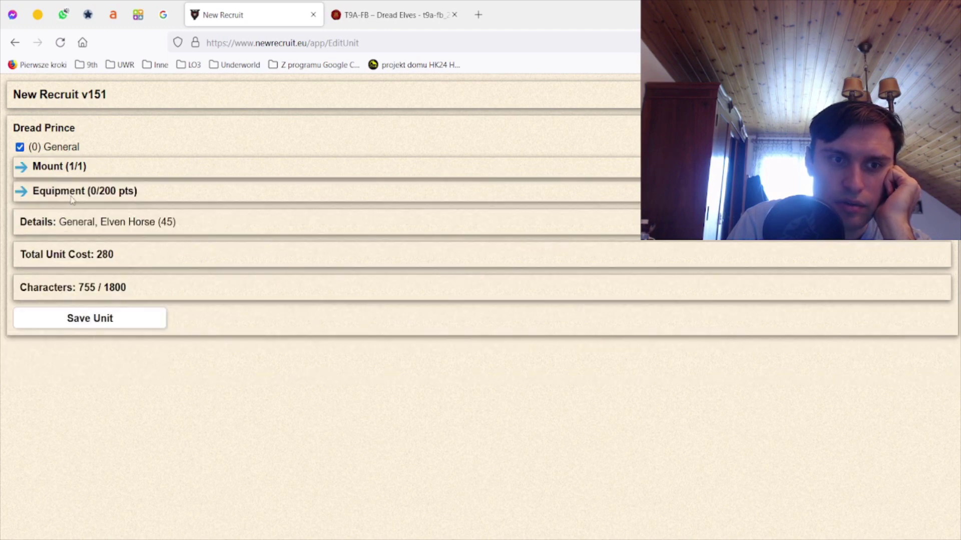
# - Give the Dread Prince the Death Cheater armour enchantment
pyautogui.click(72, 193)
pyautogui.click(75, 229)
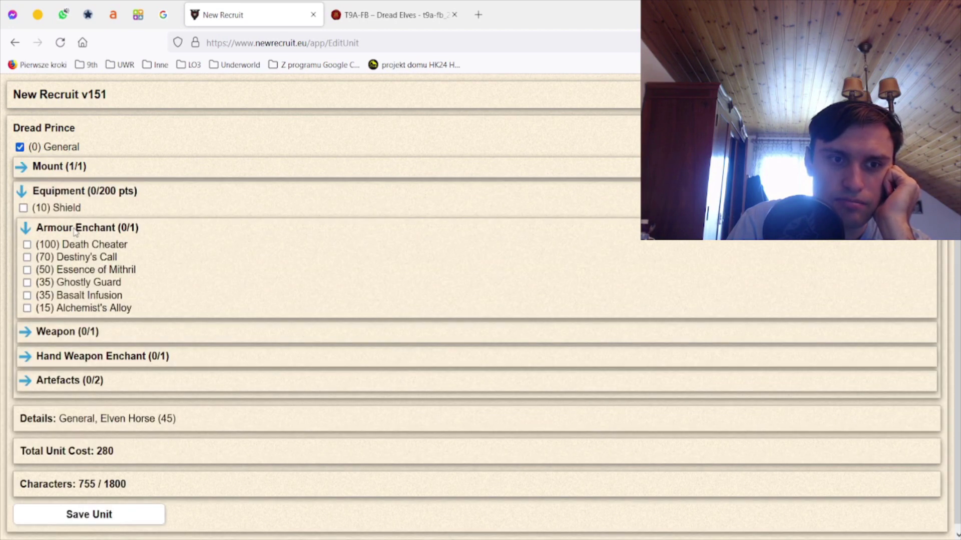
pyautogui.click(83, 246)
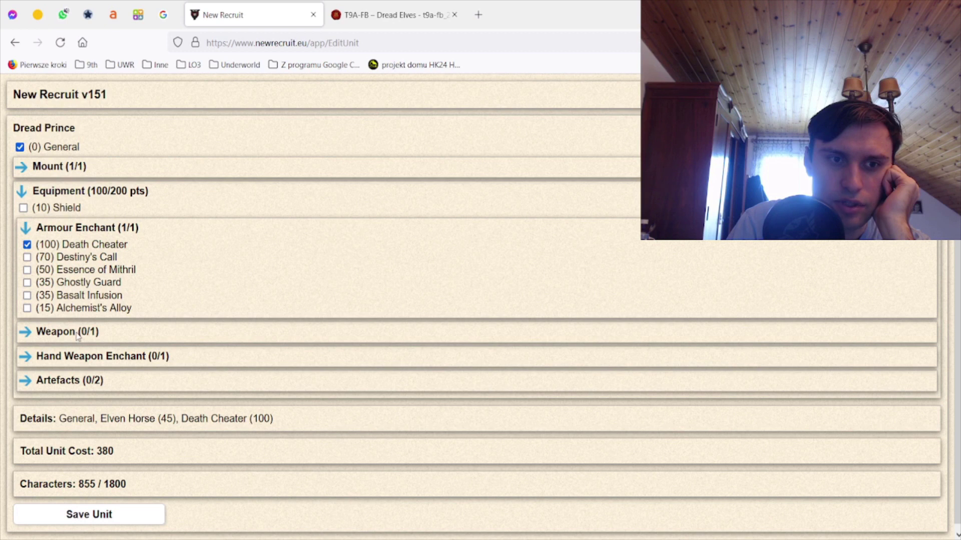
# - Arm the Dread Prince with a Great Weapon carrying the Blessed Inscriptions enchantment
pyautogui.click(78, 335)
pyautogui.click(75, 361)
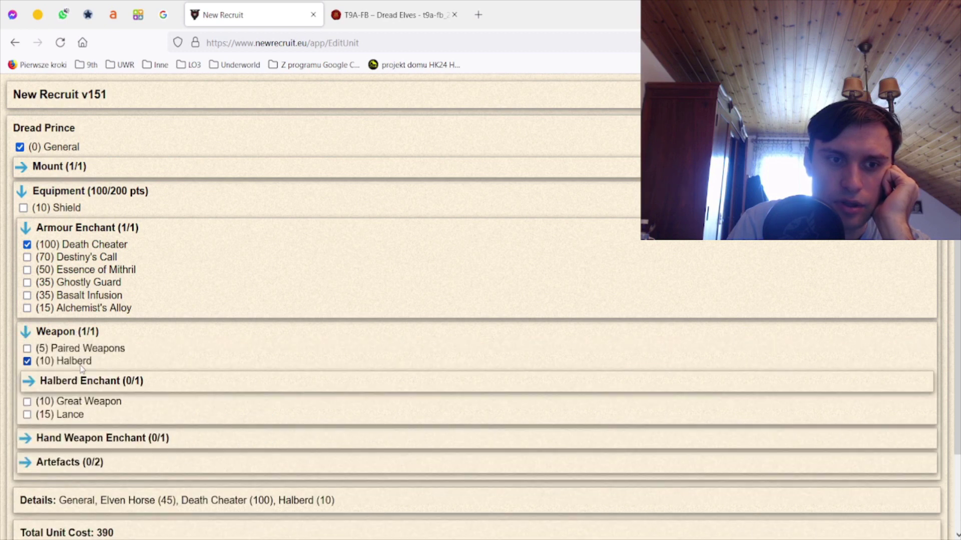
pyautogui.click(81, 367)
pyautogui.click(77, 375)
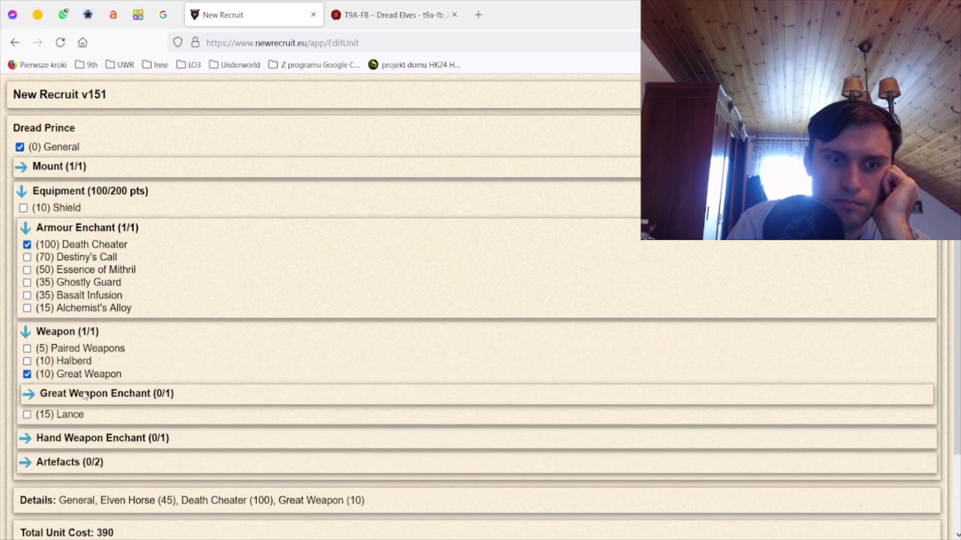
pyautogui.click(85, 395)
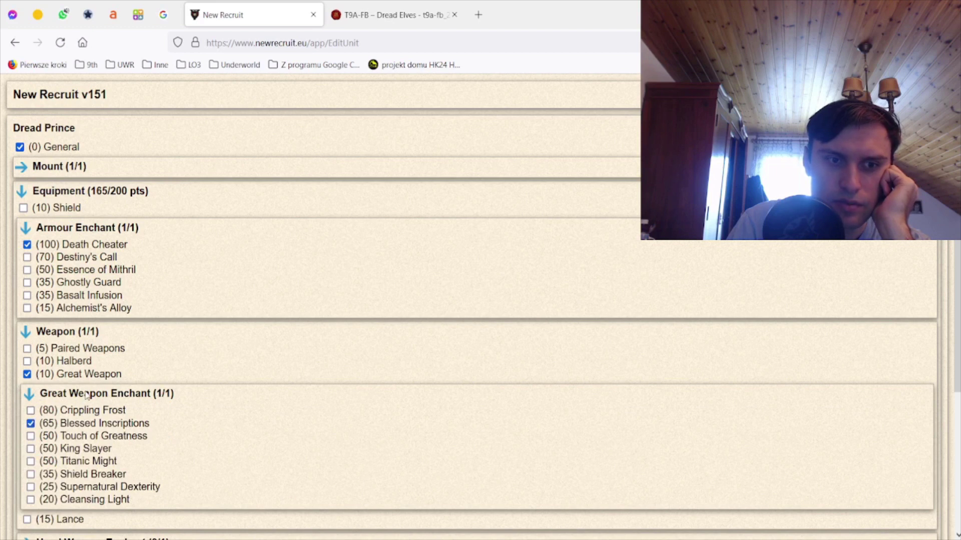
pyautogui.click(86, 395)
pyautogui.click(70, 334)
# - Add a Shield plus the Obsidian Rock and Lucky Charm artefacts to the Dread Prince and save the unit
pyautogui.click(79, 385)
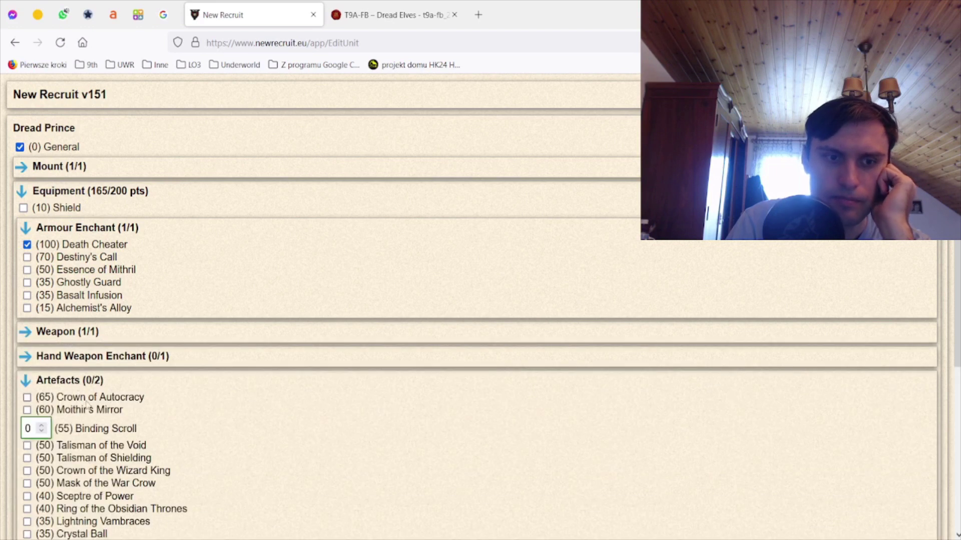
pyautogui.scroll(-4, 85, 376)
pyautogui.click(90, 368)
pyautogui.scroll(4, 90, 367)
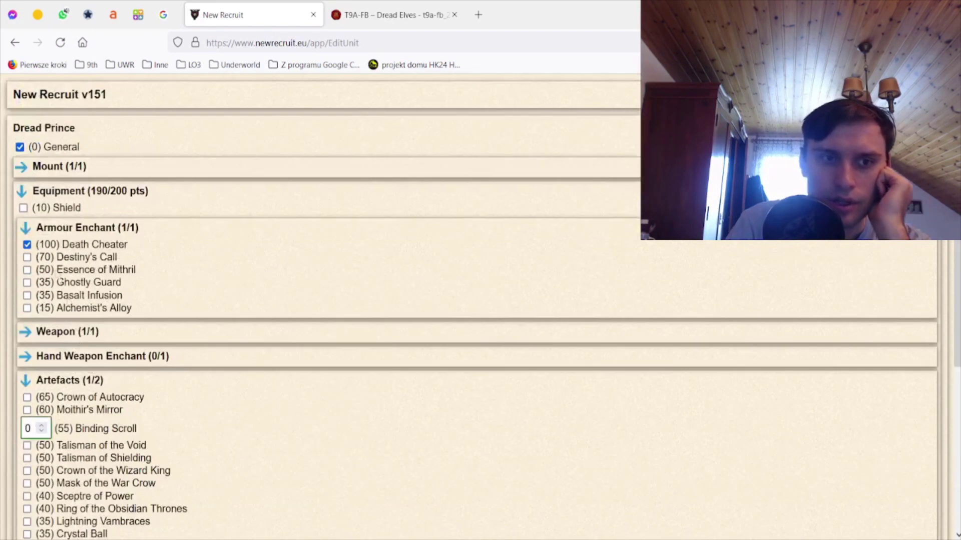
pyautogui.scroll(-5, 128, 325)
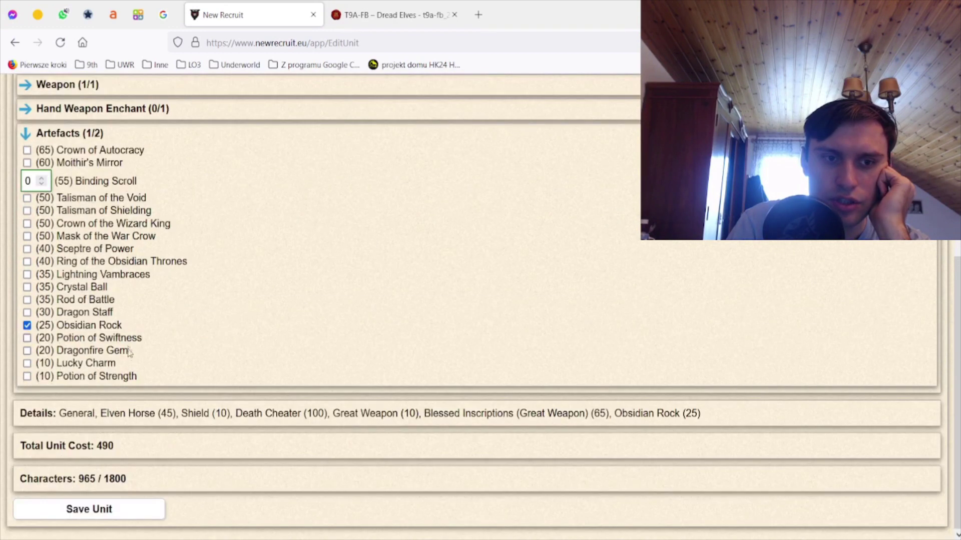
pyautogui.click(110, 364)
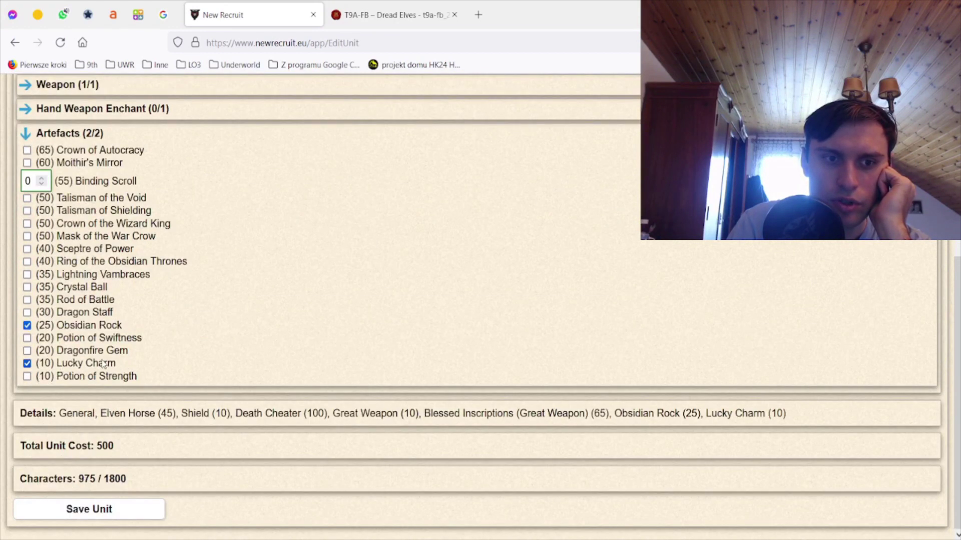
pyautogui.click(125, 515)
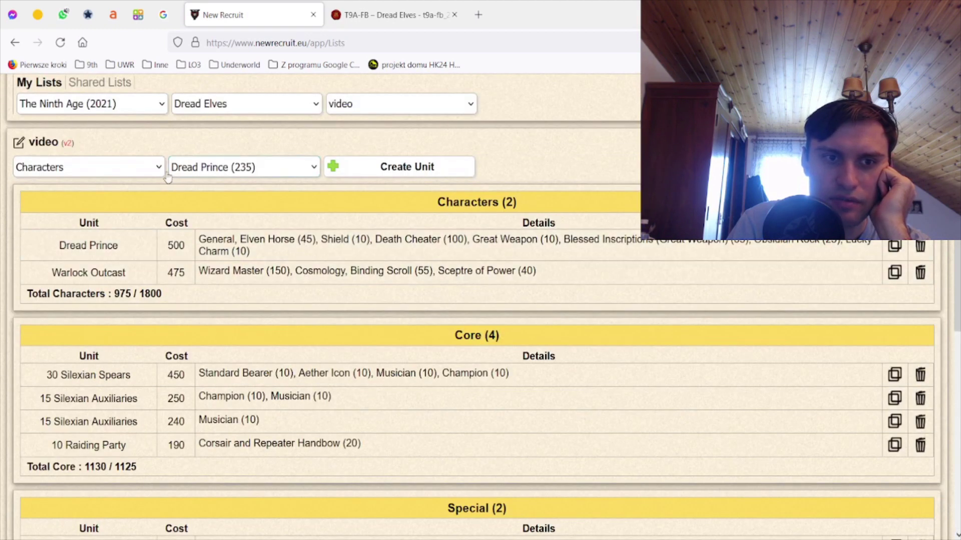
# - Create a Silexian Officer in Characters and mount it on an Elven Horse
pyautogui.press('s')
pyautogui.click(376, 170)
pyautogui.click(61, 168)
pyautogui.click(70, 183)
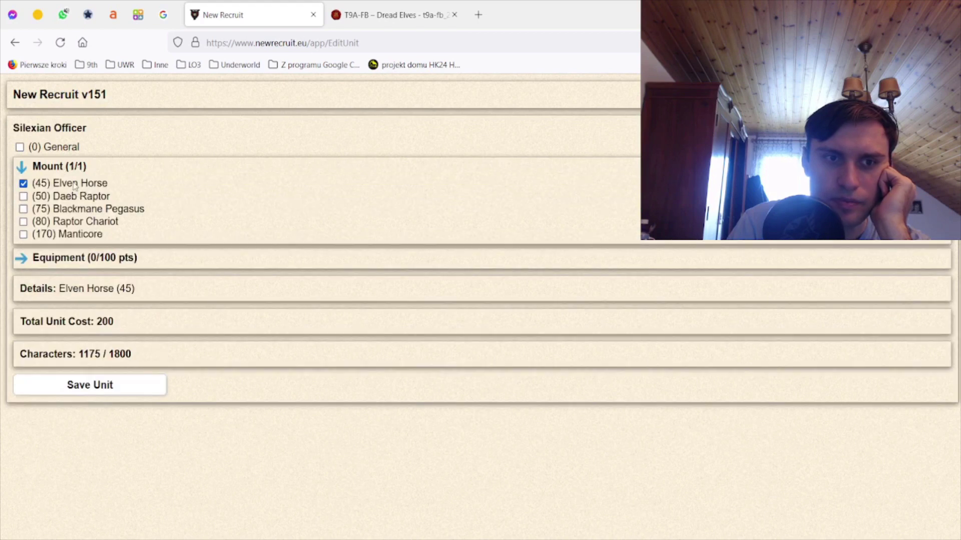
# - Make the Silexian Officer the Battle Standard Bearer with Aether Icon as the first banner enchantment
pyautogui.click(72, 260)
pyautogui.click(86, 278)
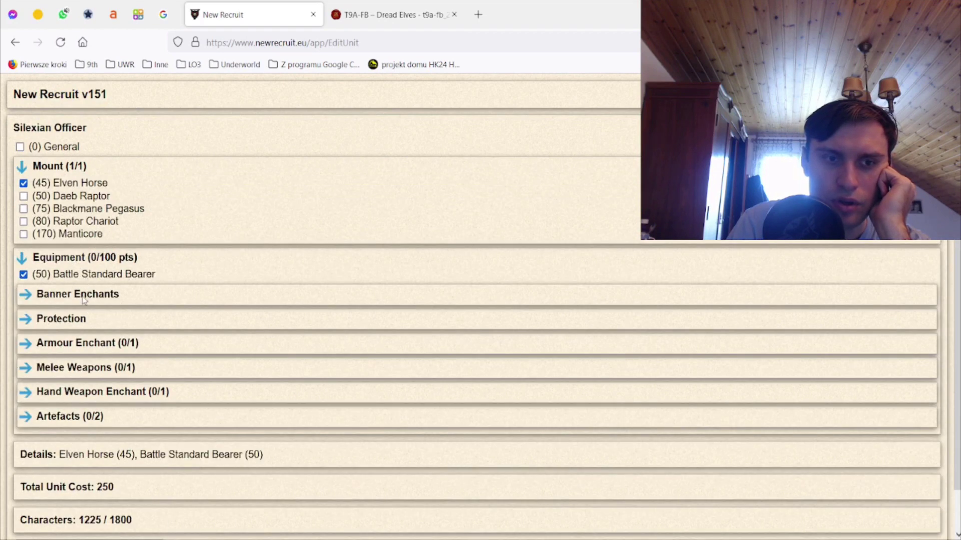
pyautogui.click(84, 299)
pyautogui.click(85, 323)
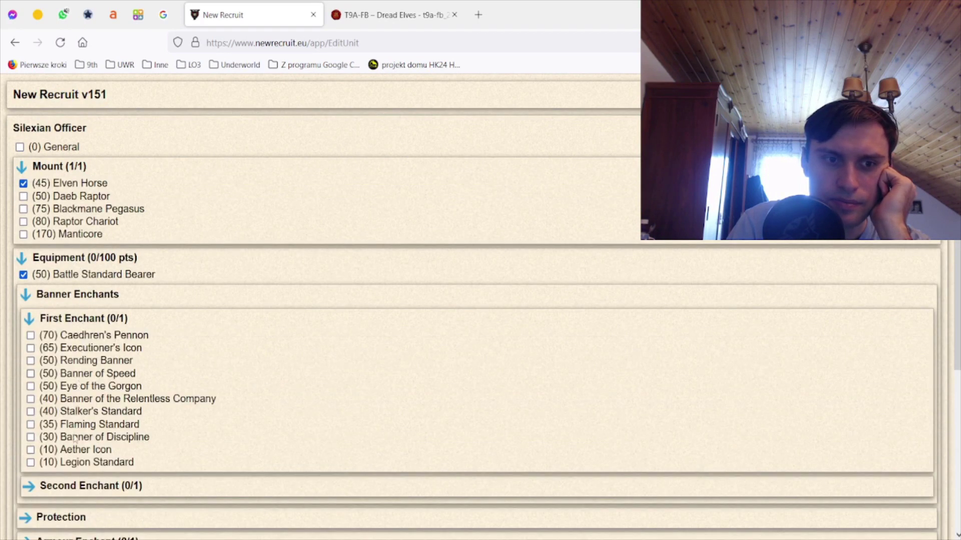
pyautogui.click(80, 453)
# - Give the Silexian Officer the Ghostly Guard armour enchantment
pyautogui.scroll(-5, 118, 406)
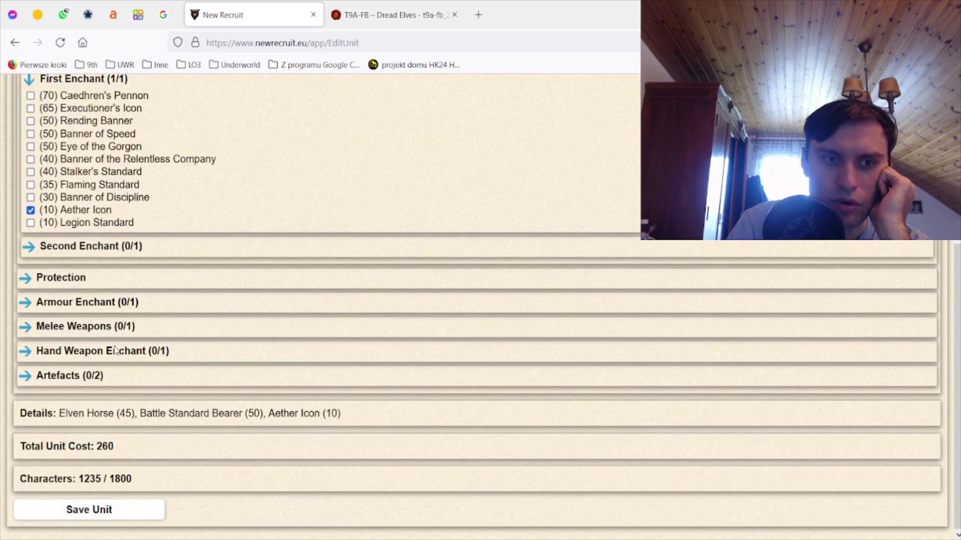
pyautogui.click(97, 305)
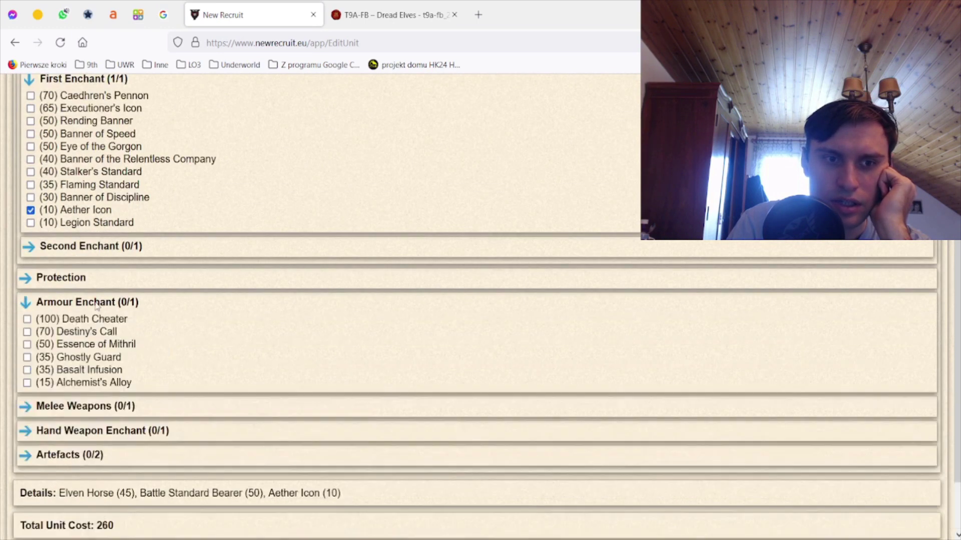
pyautogui.click(86, 357)
# - Equip the Silexian Officer with Paired Weapons enchanted with Lacerating Touch and save the unit
pyautogui.click(85, 409)
pyautogui.click(82, 425)
pyautogui.click(84, 446)
pyautogui.scroll(-2, 93, 484)
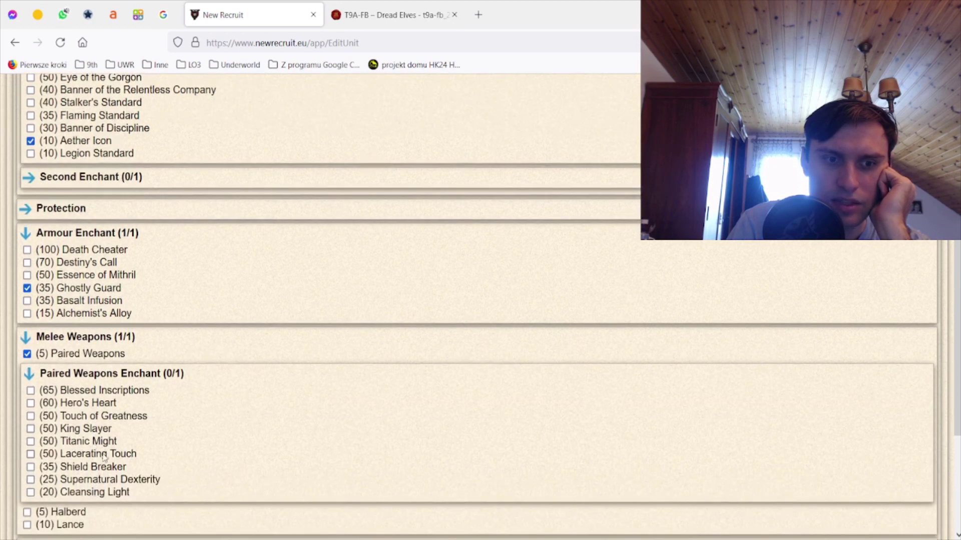
pyautogui.click(102, 456)
pyautogui.scroll(-4, 150, 440)
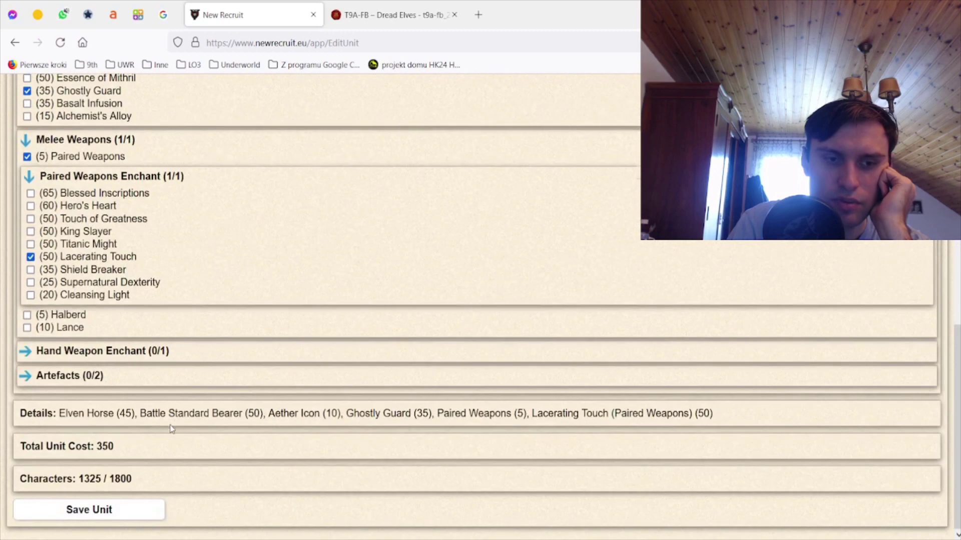
pyautogui.click(105, 520)
# - Create a Warlock Acolytes unit in the Special category
pyautogui.scroll(-9, 325, 343)
pyautogui.scroll(7, 328, 345)
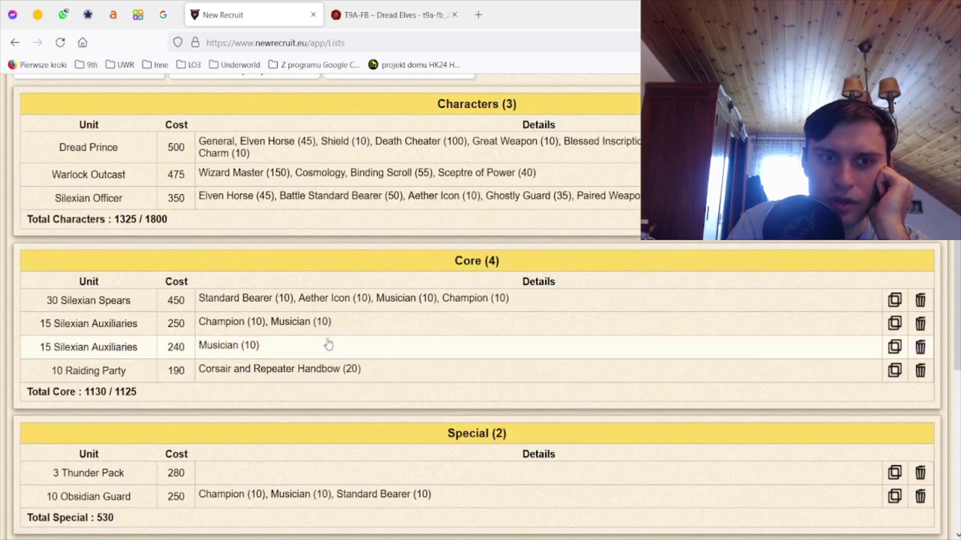
pyautogui.scroll(2, 328, 344)
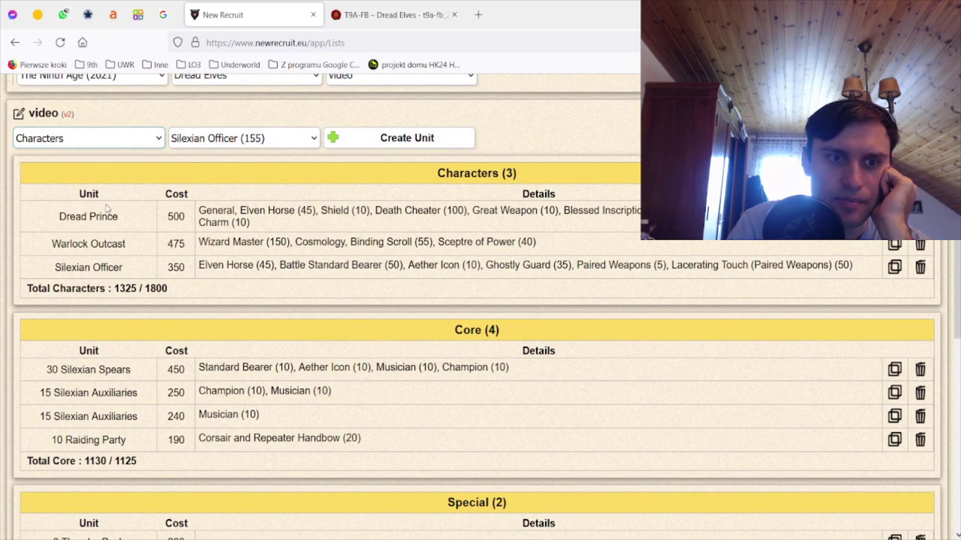
pyautogui.press('s')
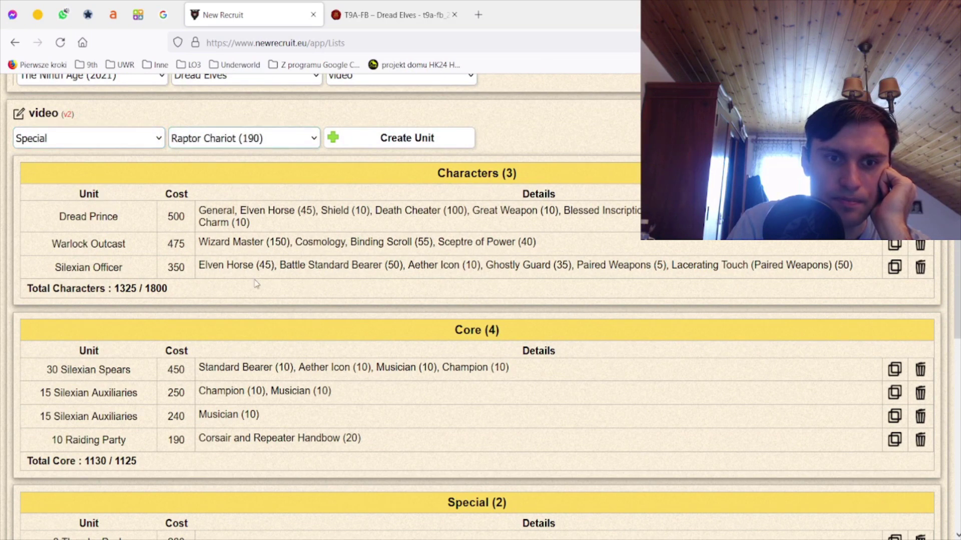
pyautogui.click(257, 296)
pyautogui.click(250, 141)
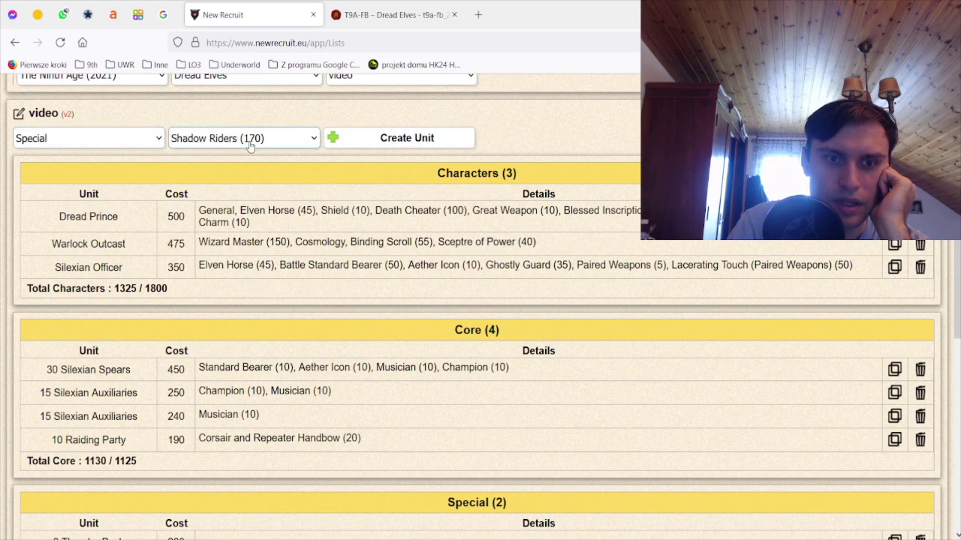
pyautogui.click(256, 336)
pyautogui.click(383, 145)
# - Set the Warlock Acolytes to 10 models, add a Champion and save the unit
pyautogui.click(34, 150)
pyautogui.click(35, 150)
pyautogui.click(35, 150)
pyautogui.click(35, 150)
pyautogui.click(35, 150)
pyautogui.click(23, 192)
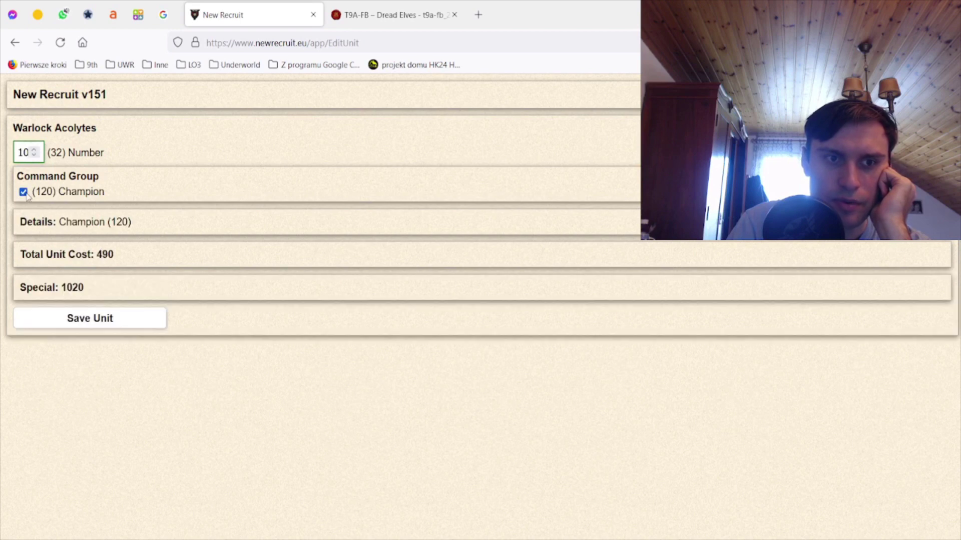
pyautogui.click(91, 312)
# - Create a second Warlock Acolytes unit with 6 models and no Champion, and save it
pyautogui.scroll(-15, 196, 336)
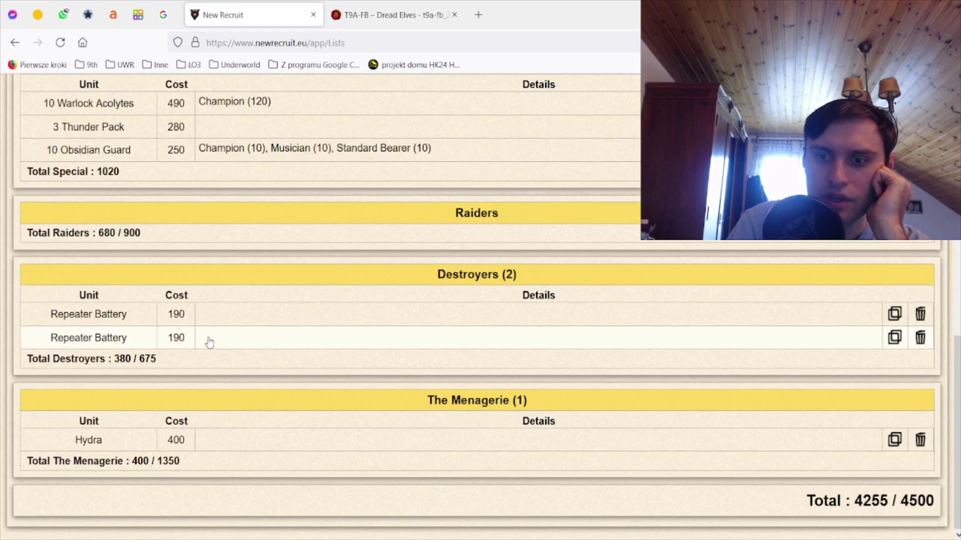
pyautogui.scroll(15, 210, 342)
pyautogui.click(381, 186)
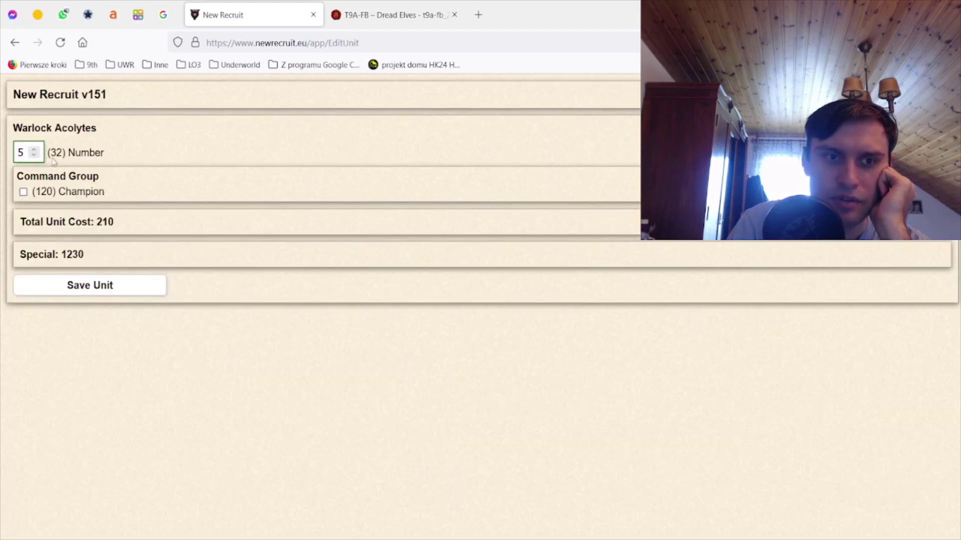
pyautogui.click(86, 285)
# - Review the whole army list, checking the units, their options, the category totals and the overall points total
pyautogui.scroll(-10, 288, 365)
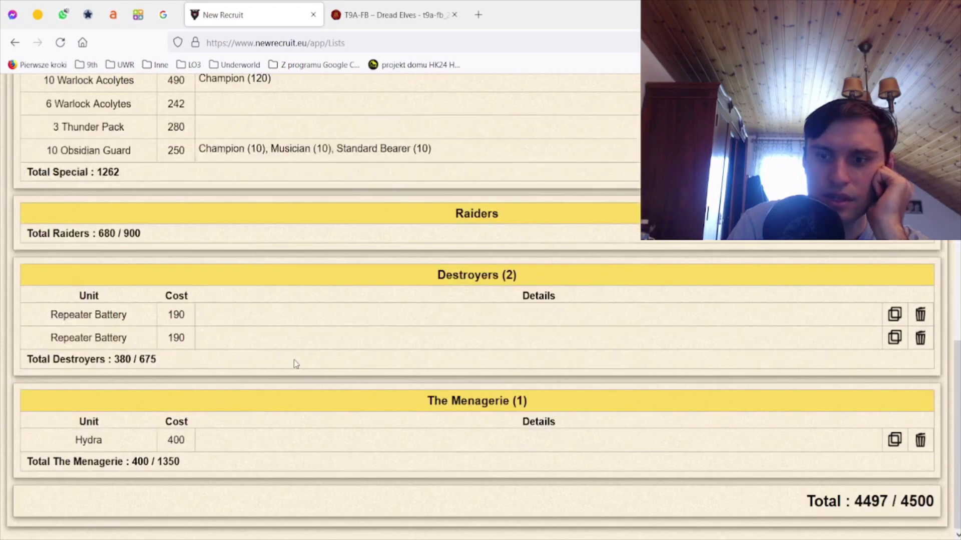
pyautogui.scroll(2, 284, 365)
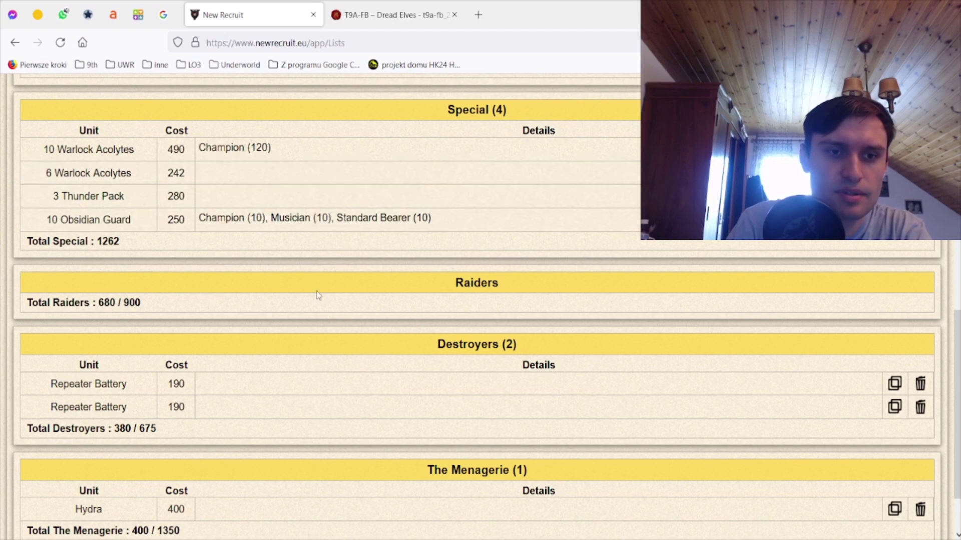
pyautogui.scroll(-2, 331, 303)
pyautogui.scroll(5, 347, 317)
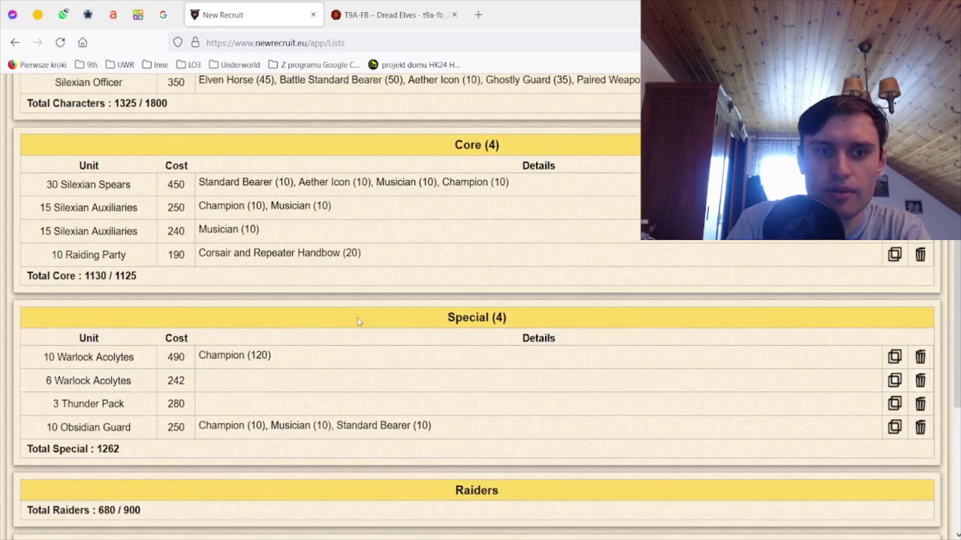
pyautogui.scroll(1, 370, 315)
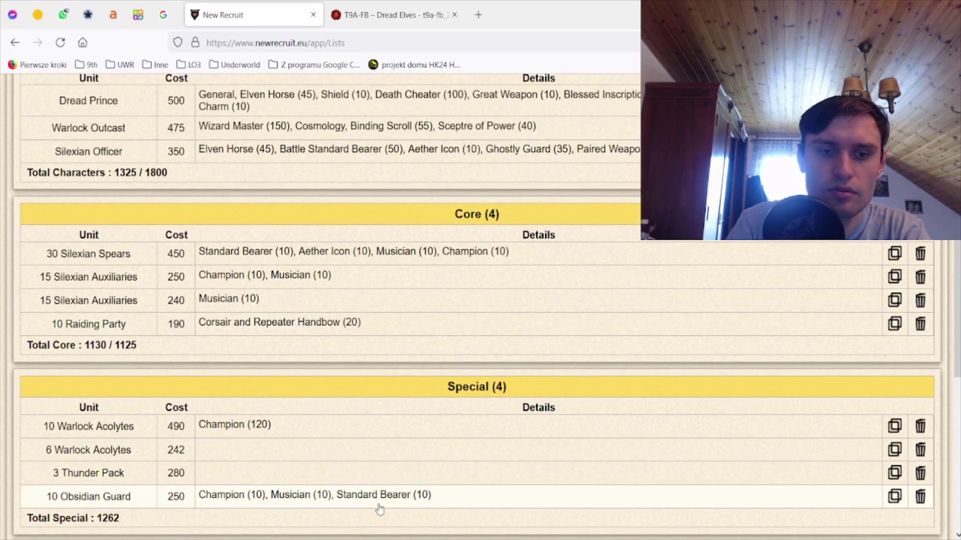
pyautogui.scroll(1, 493, 318)
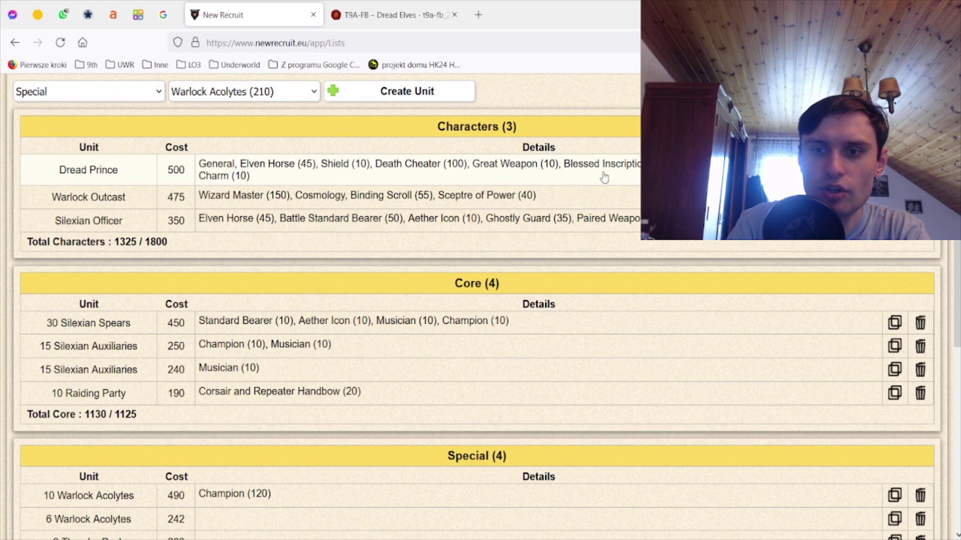
pyautogui.scroll(-2, 579, 285)
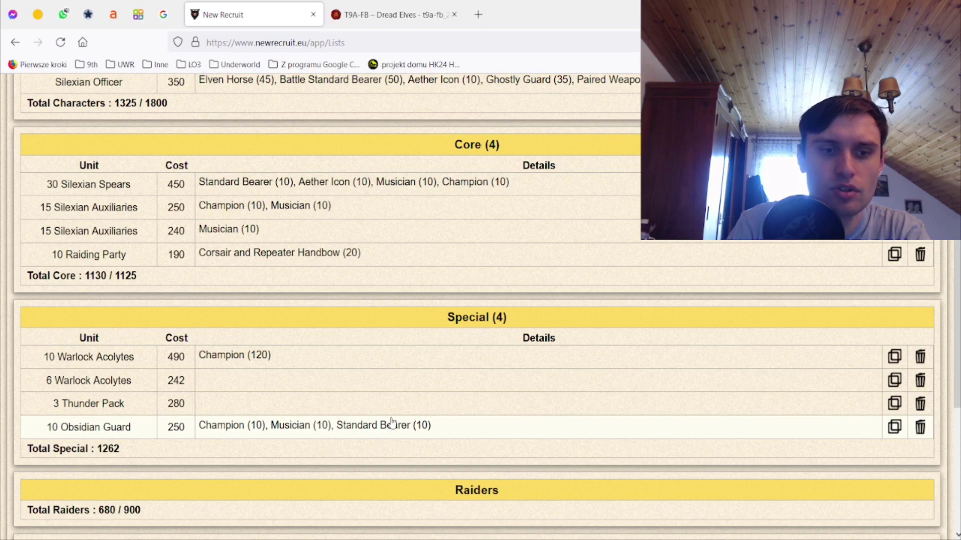
pyautogui.scroll(-2, 394, 420)
pyautogui.scroll(4, 423, 399)
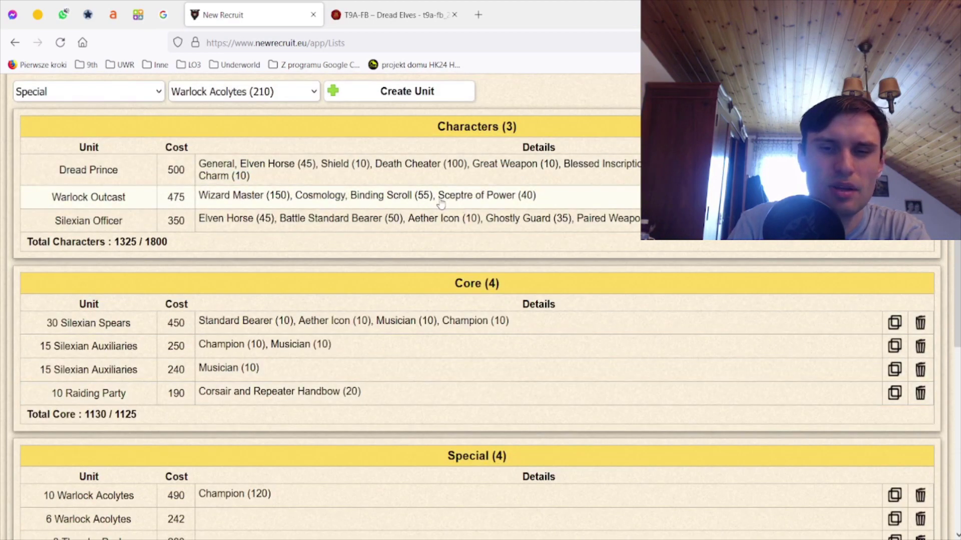
pyautogui.scroll(-3, 501, 270)
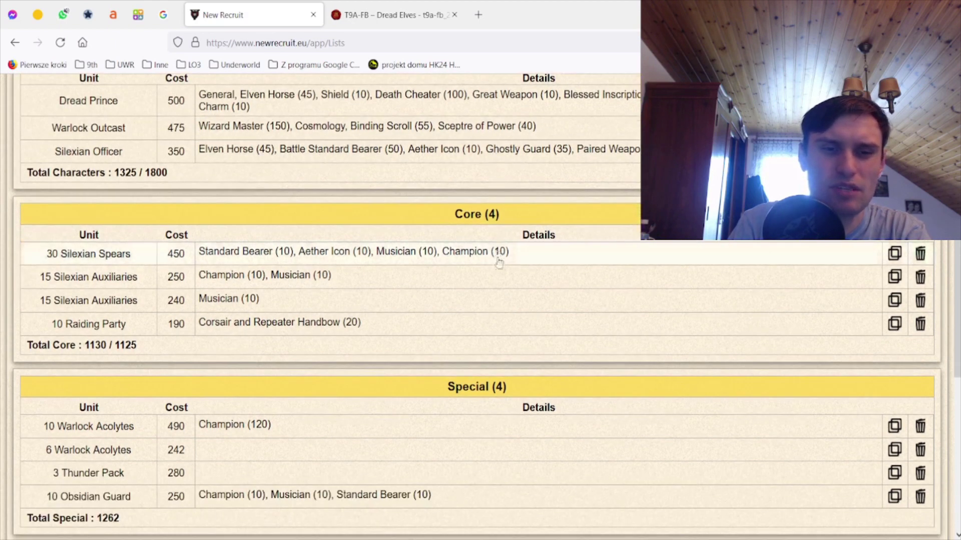
pyautogui.scroll(2, 502, 273)
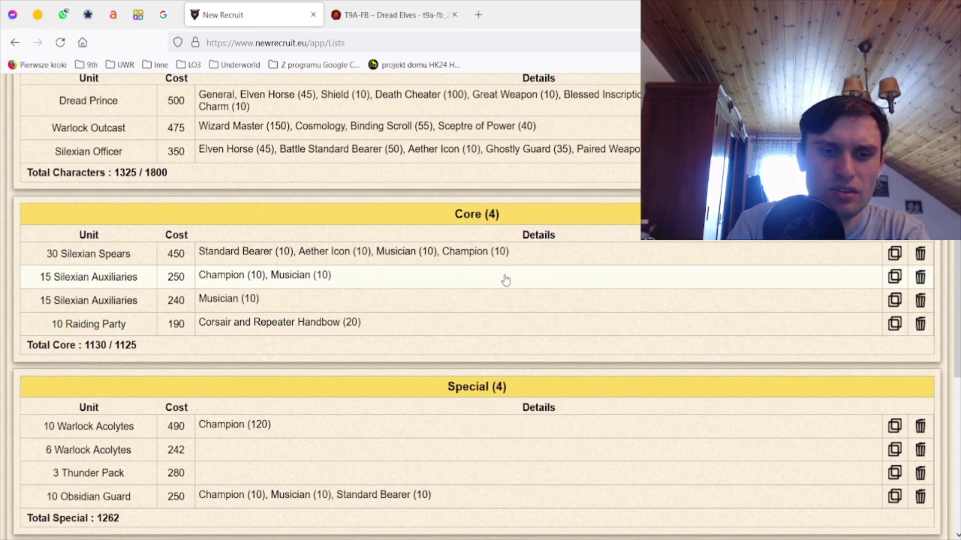
pyautogui.scroll(-5, 506, 284)
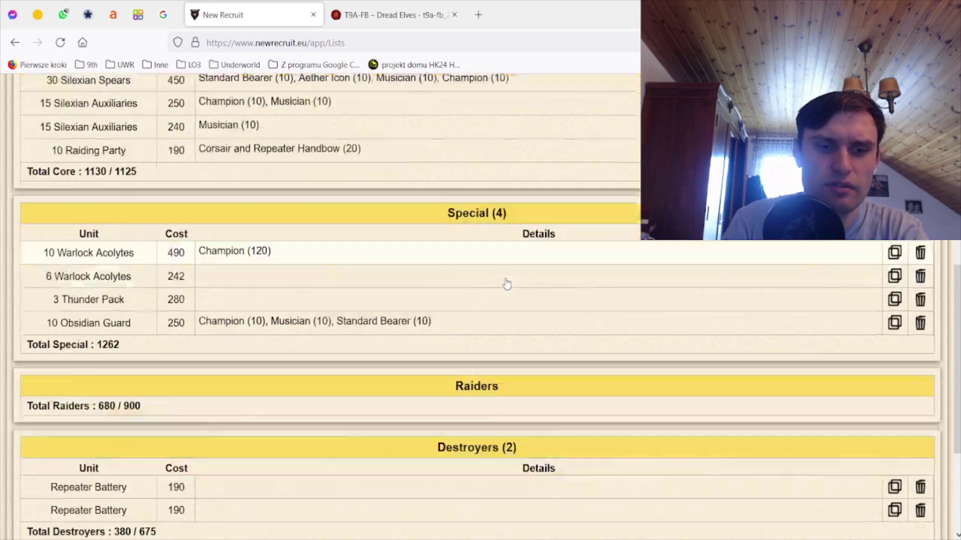
pyautogui.scroll(-2, 505, 278)
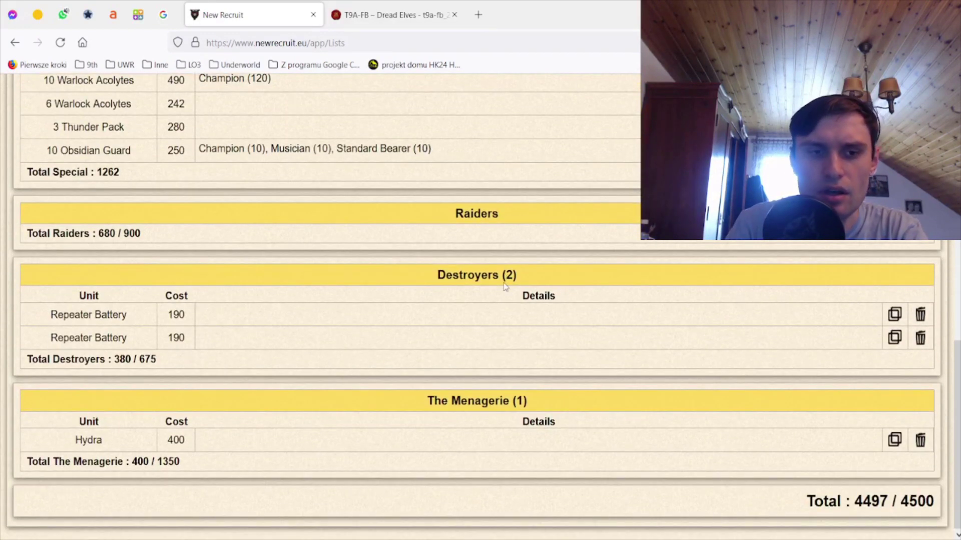
pyautogui.scroll(5, 505, 285)
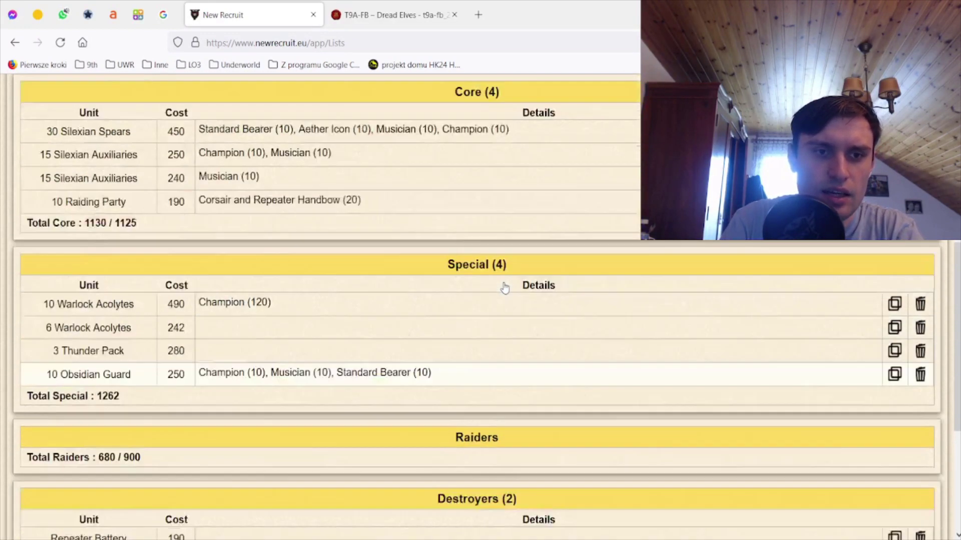
pyautogui.scroll(3, 505, 285)
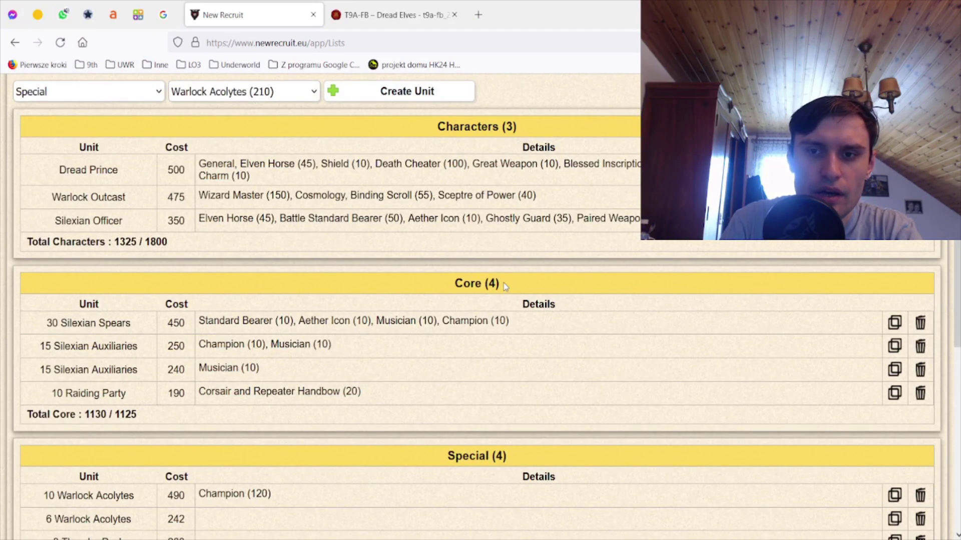
pyautogui.scroll(1, 504, 285)
pyautogui.scroll(-3, 504, 285)
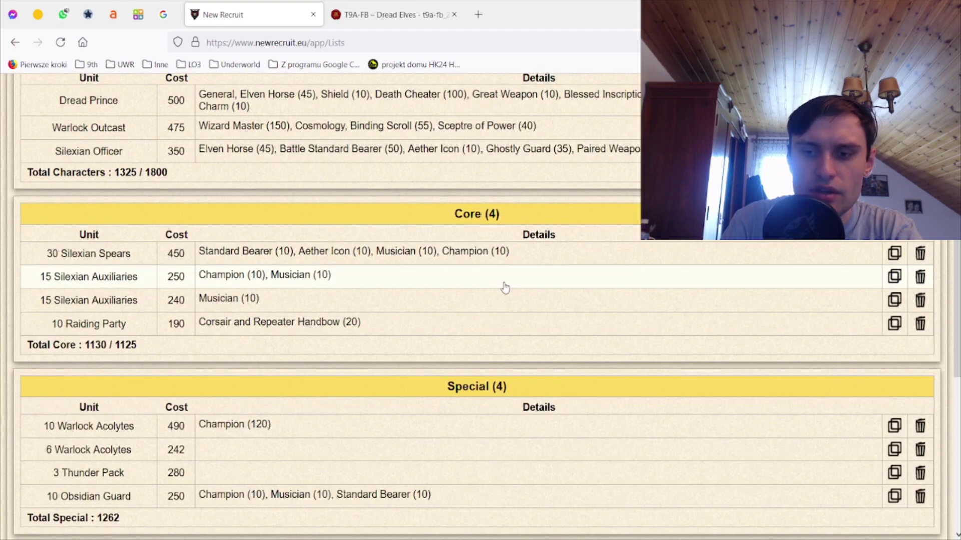
pyautogui.scroll(-6, 505, 288)
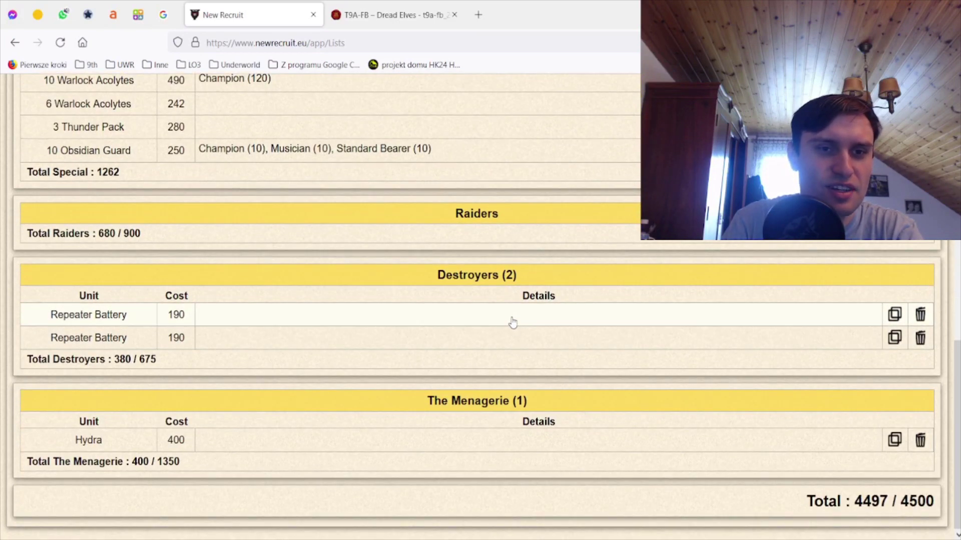
pyautogui.scroll(3, 512, 323)
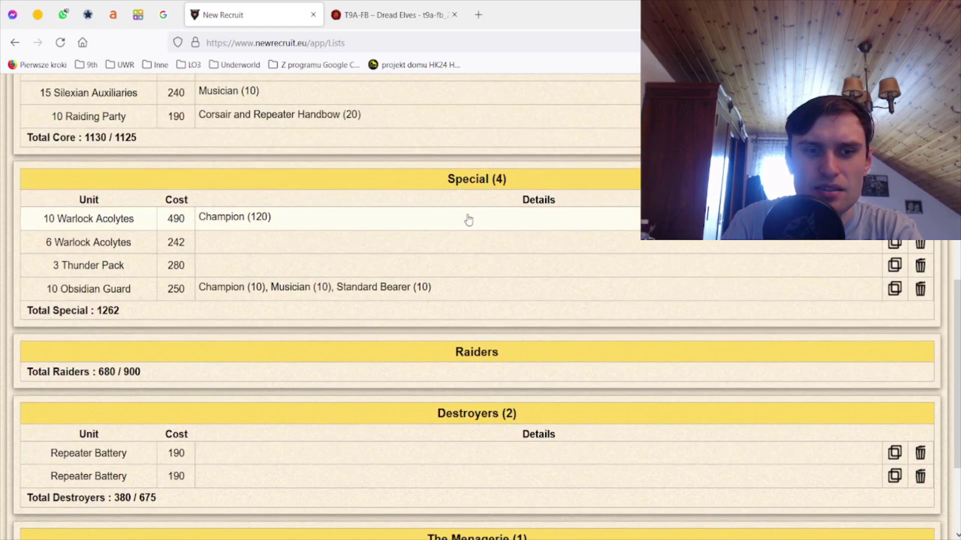
pyautogui.scroll(5, 487, 269)
pyautogui.scroll(-2, 448, 308)
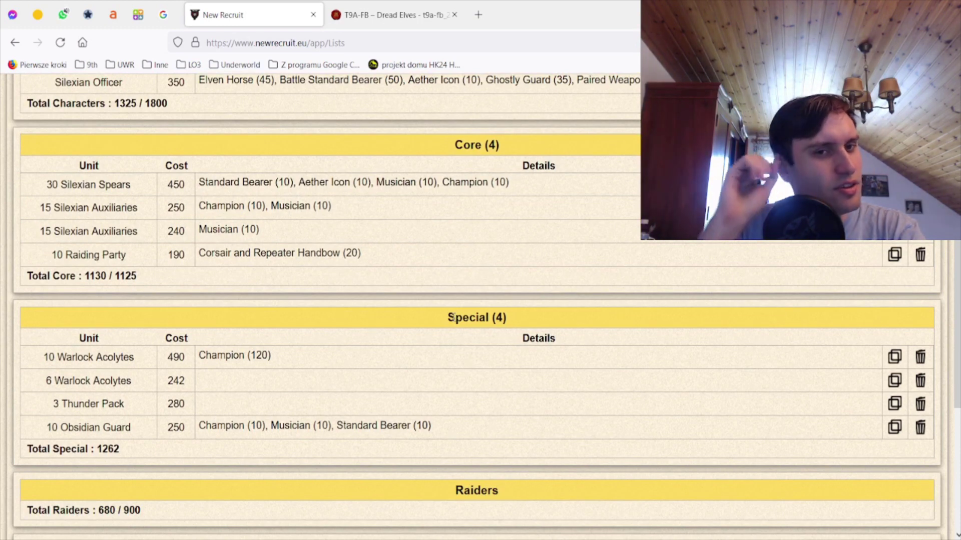
pyautogui.scroll(2, 452, 317)
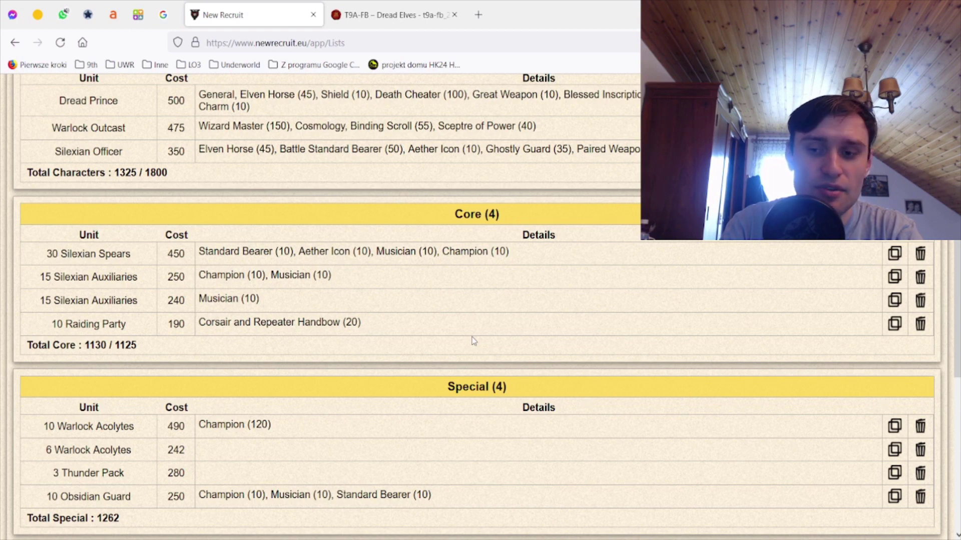
pyautogui.scroll(-10, 474, 341)
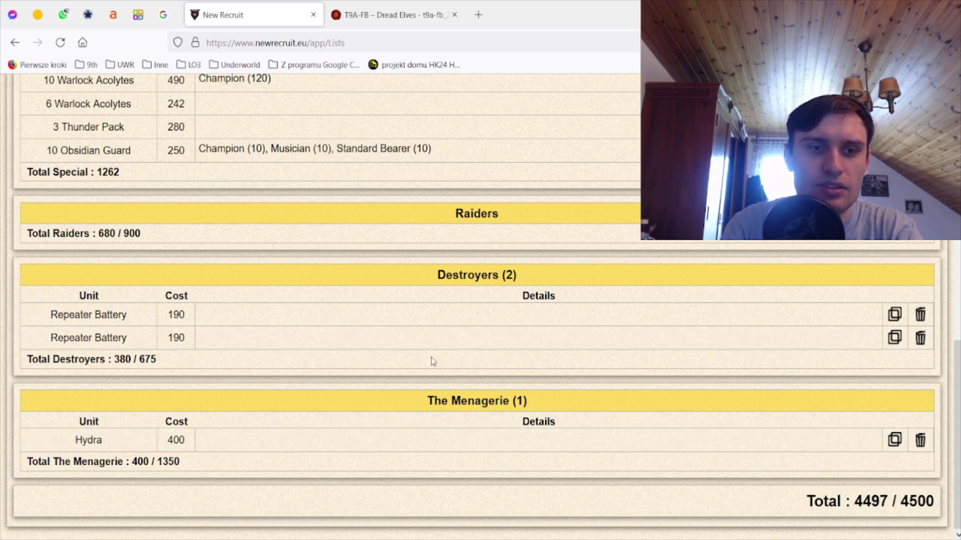
pyautogui.scroll(3, 431, 361)
pyautogui.scroll(4, 358, 300)
pyautogui.scroll(2, 361, 314)
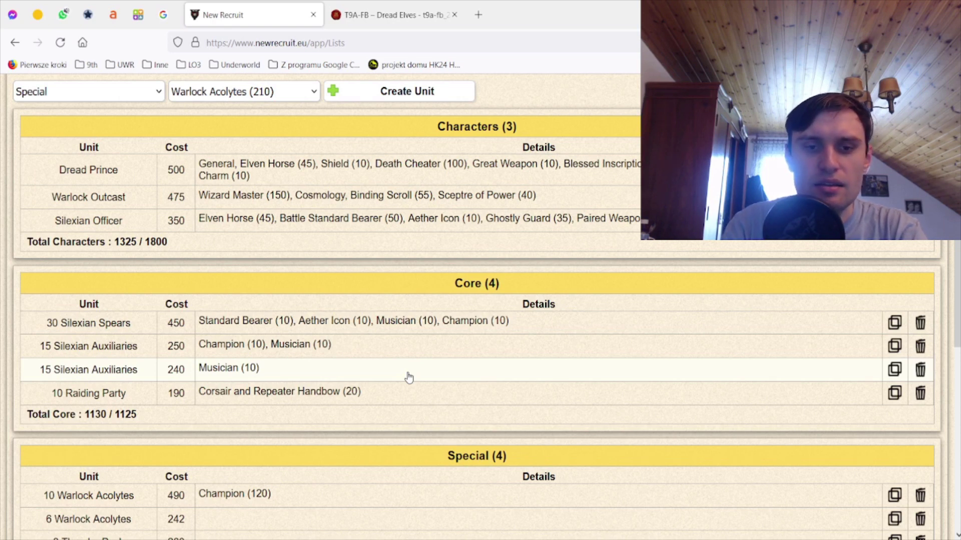
pyautogui.scroll(-3, 408, 378)
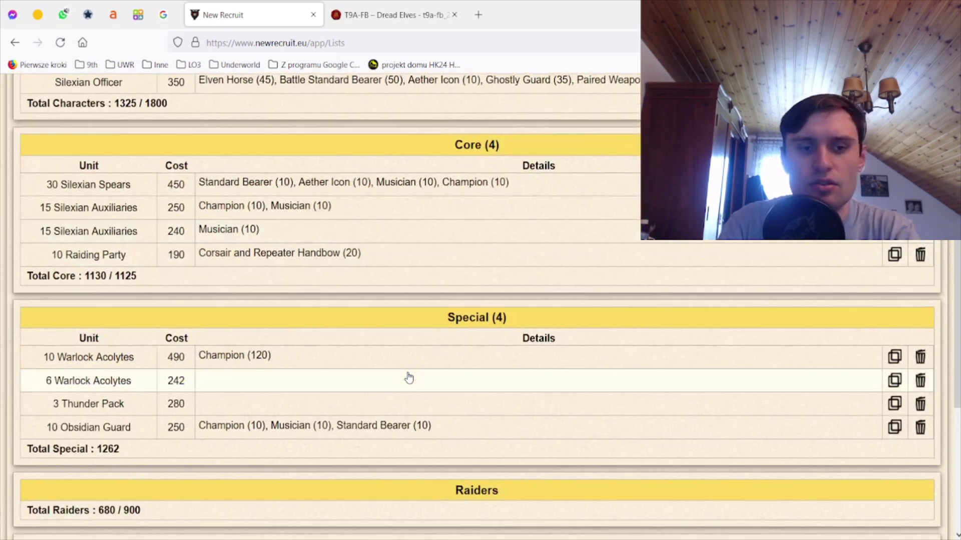
pyautogui.scroll(-4, 415, 366)
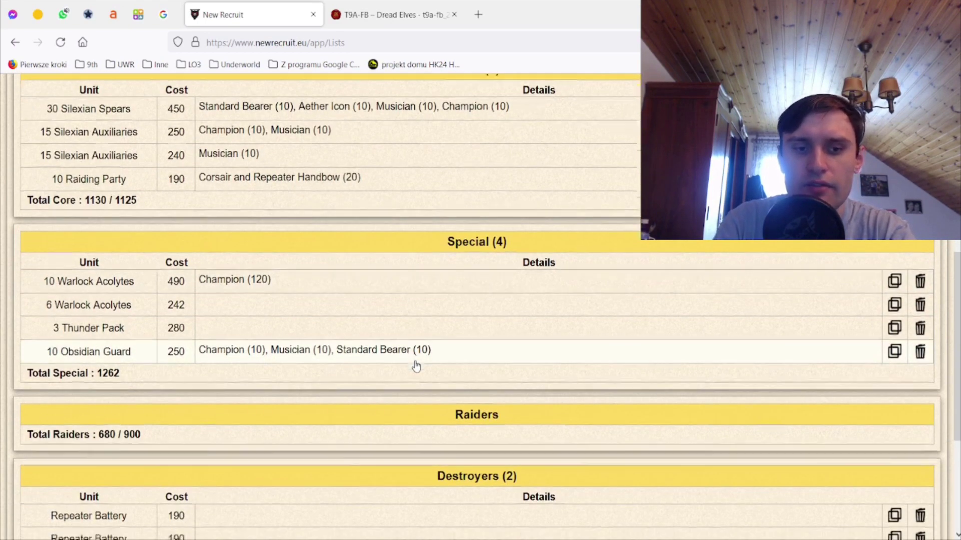
pyautogui.scroll(-2, 417, 366)
pyautogui.scroll(2, 417, 366)
pyautogui.scroll(6, 413, 369)
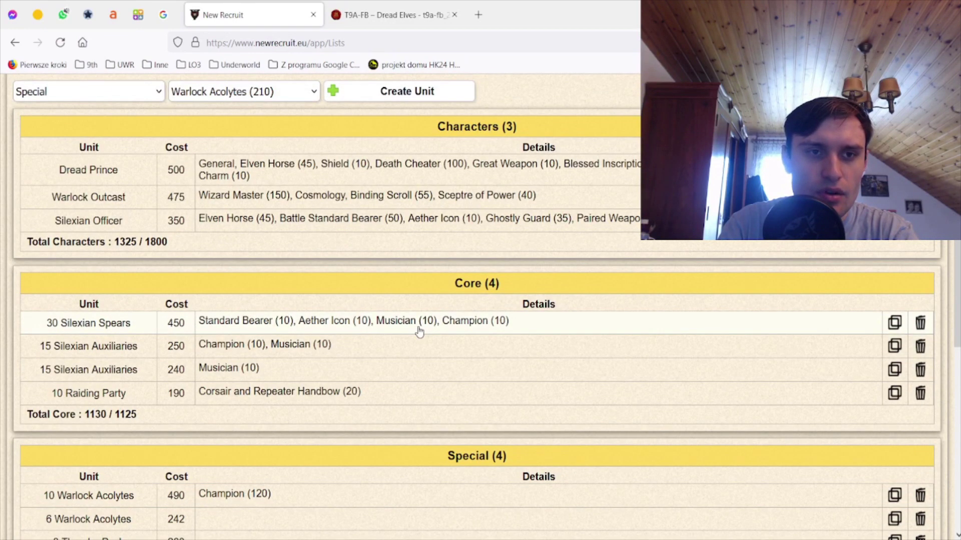
pyautogui.scroll(-7, 420, 332)
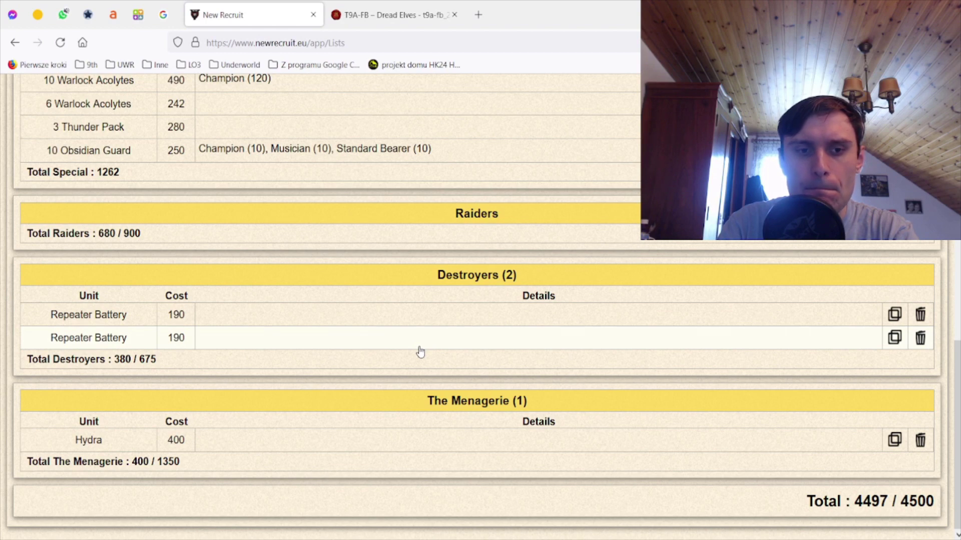
pyautogui.scroll(1, 420, 352)
pyautogui.scroll(4, 420, 351)
pyautogui.scroll(1, 420, 350)
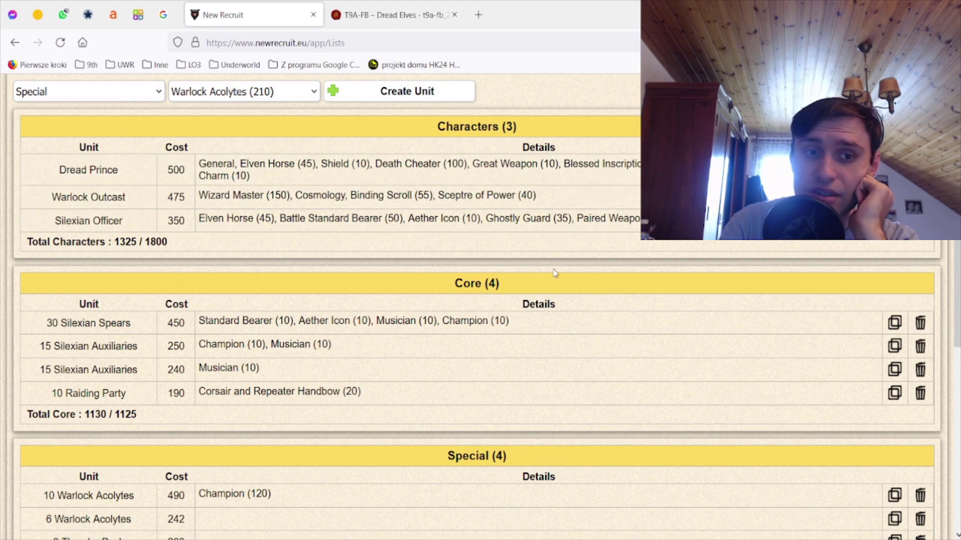
pyautogui.scroll(-5, 553, 276)
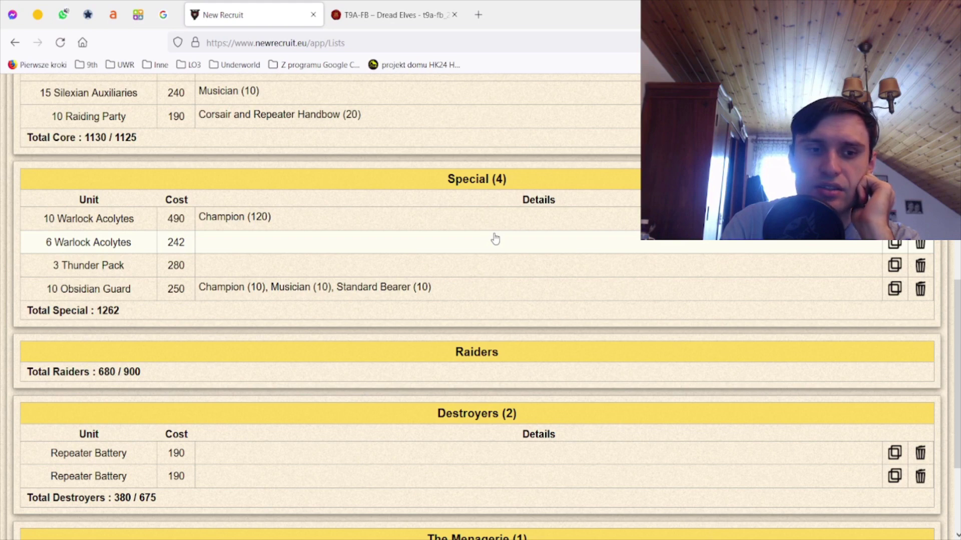
# - Compare the Characters, Core, Special and Destroyers units with their options and costs to find possible points adjustments
pyautogui.scroll(7, 493, 238)
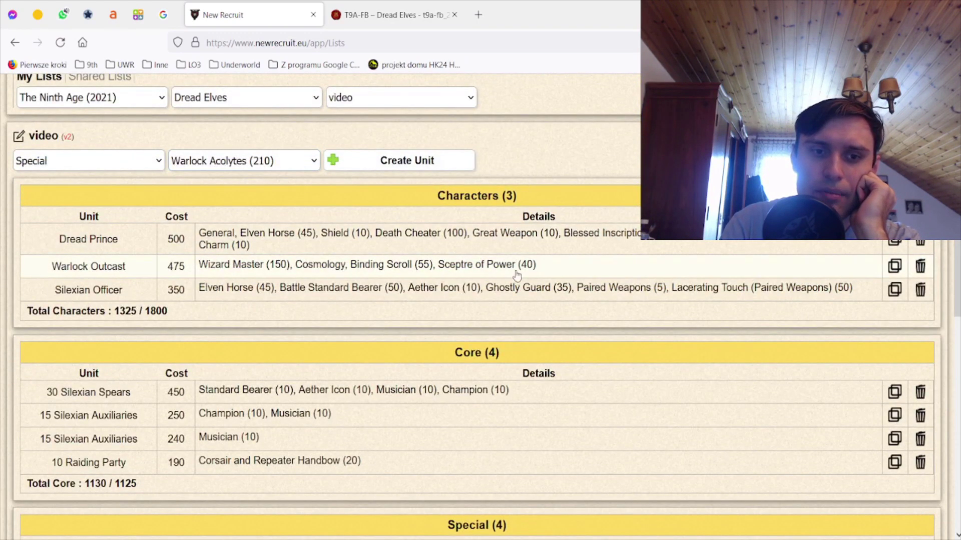
pyautogui.scroll(-5, 516, 278)
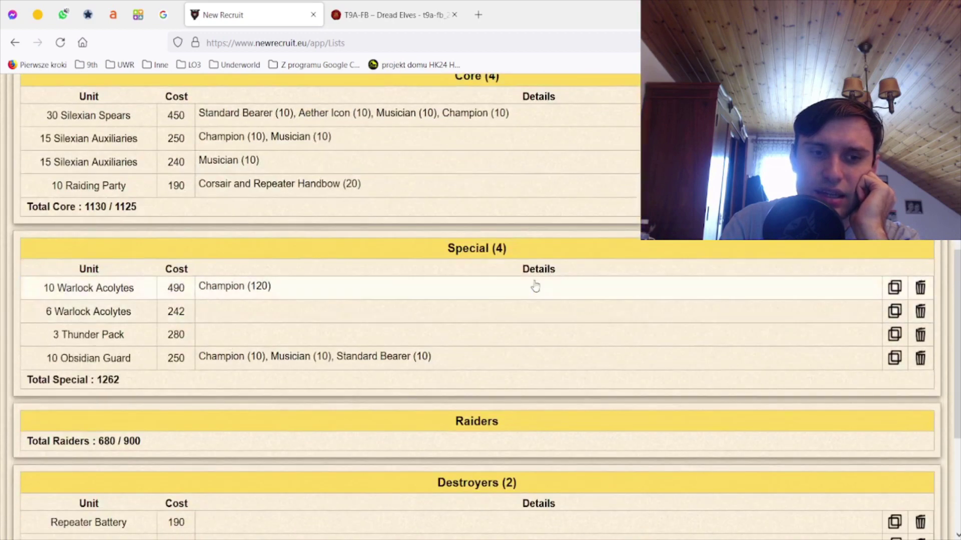
pyautogui.scroll(5, 533, 311)
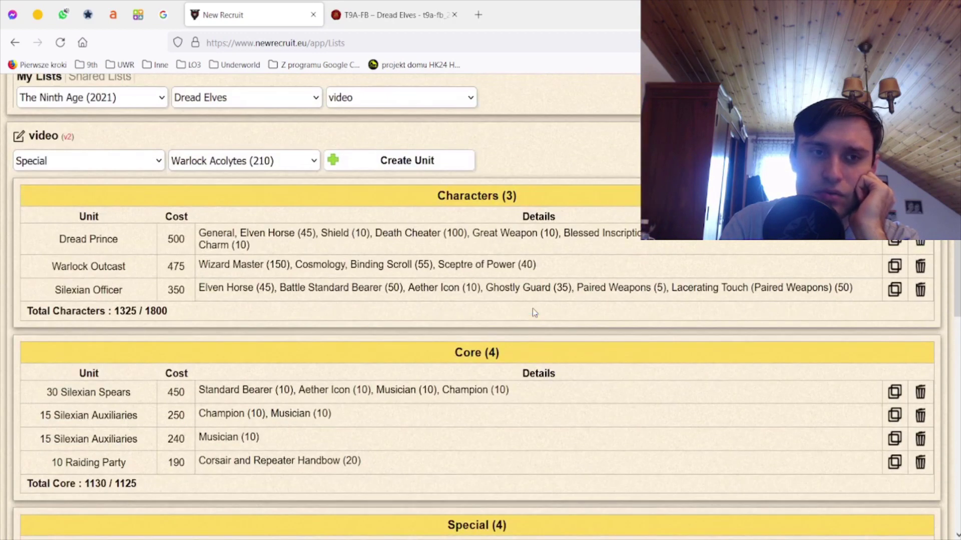
pyautogui.scroll(-4, 533, 312)
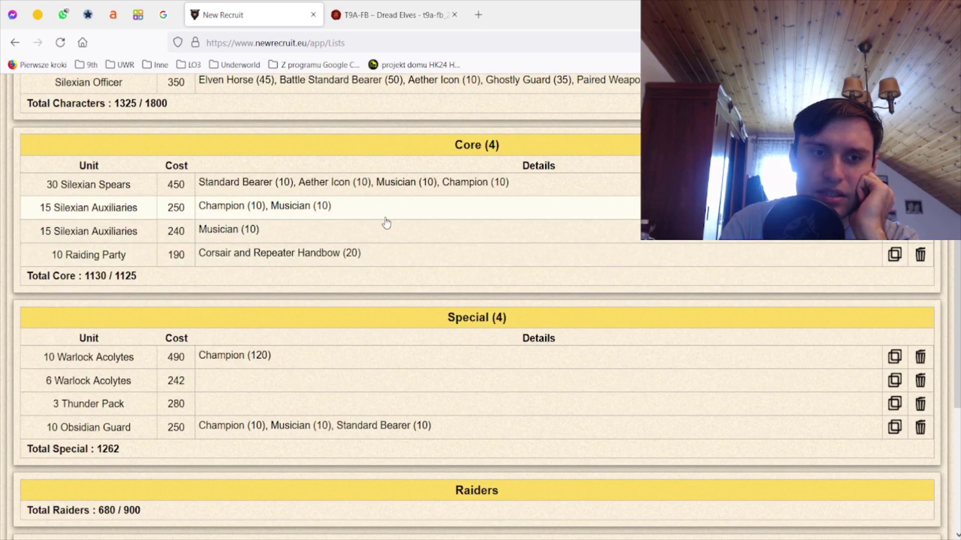
pyautogui.scroll(-3, 441, 293)
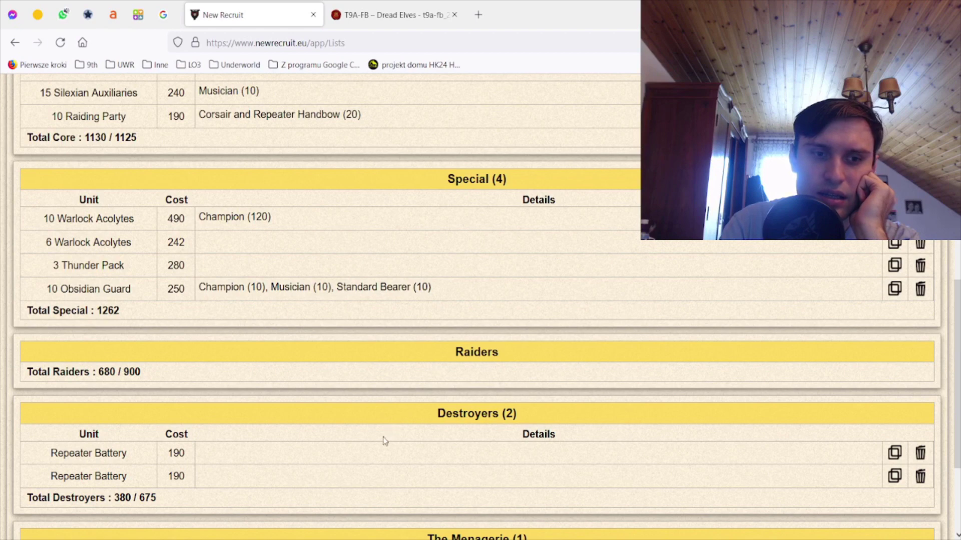
pyautogui.scroll(2, 384, 441)
pyautogui.scroll(-1, 371, 463)
pyautogui.scroll(4, 386, 443)
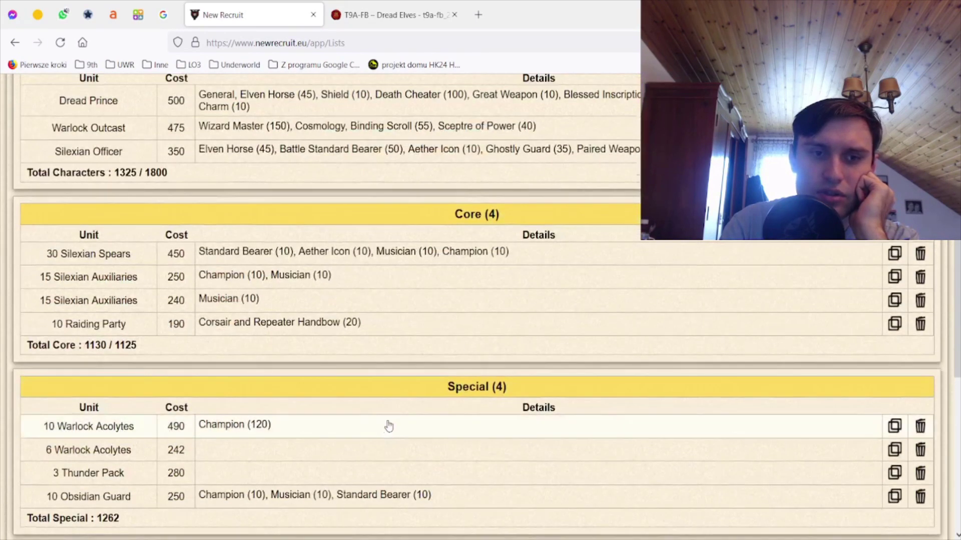
pyautogui.scroll(3, 390, 425)
pyautogui.scroll(-4, 399, 420)
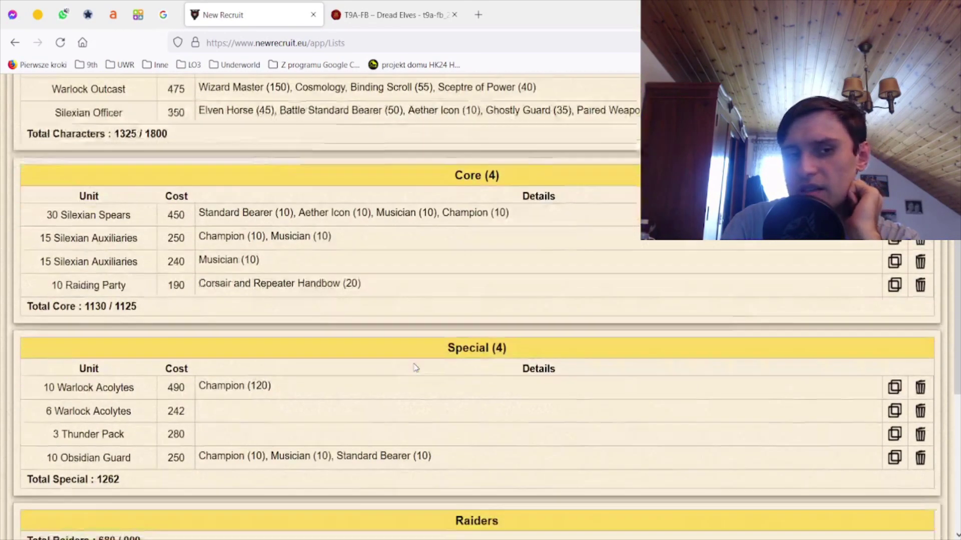
pyautogui.scroll(-2, 416, 368)
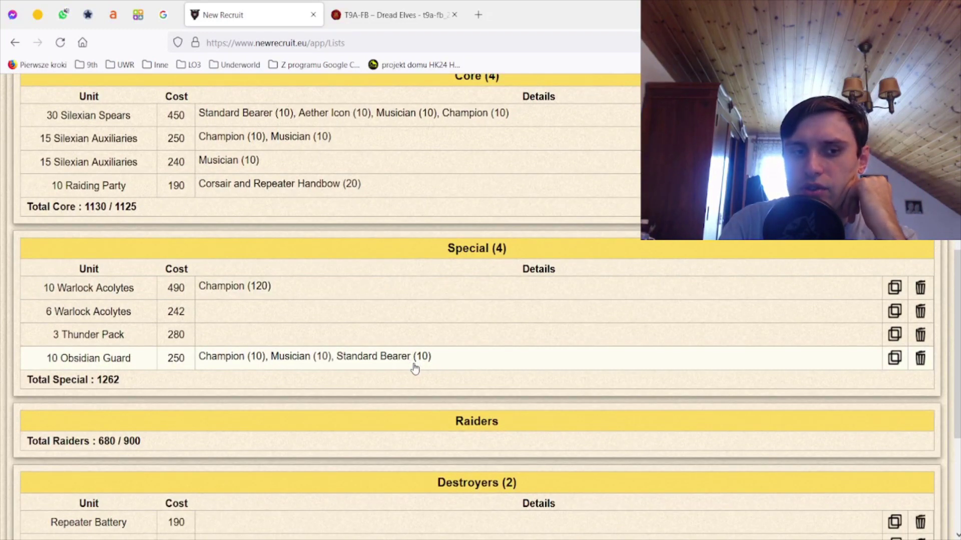
pyautogui.scroll(-5, 415, 368)
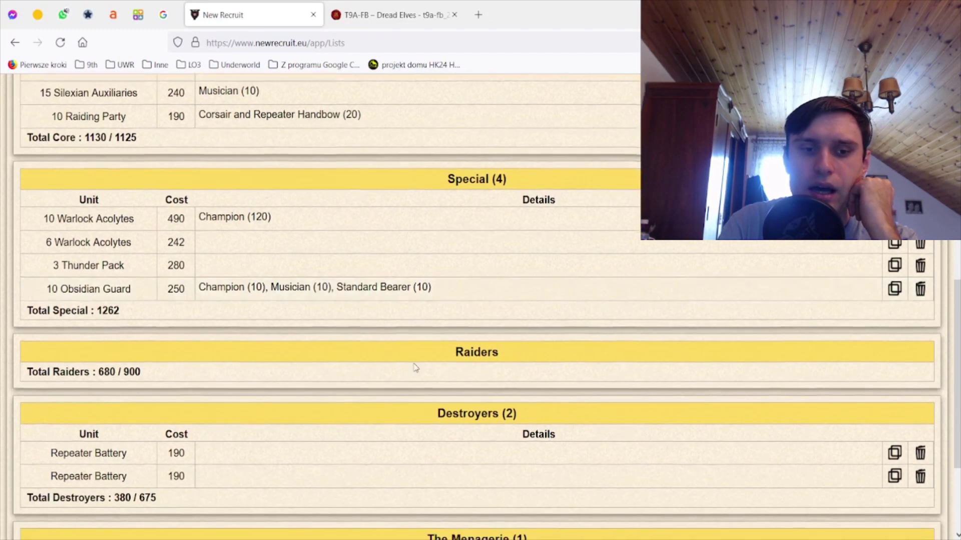
pyautogui.scroll(10, 415, 368)
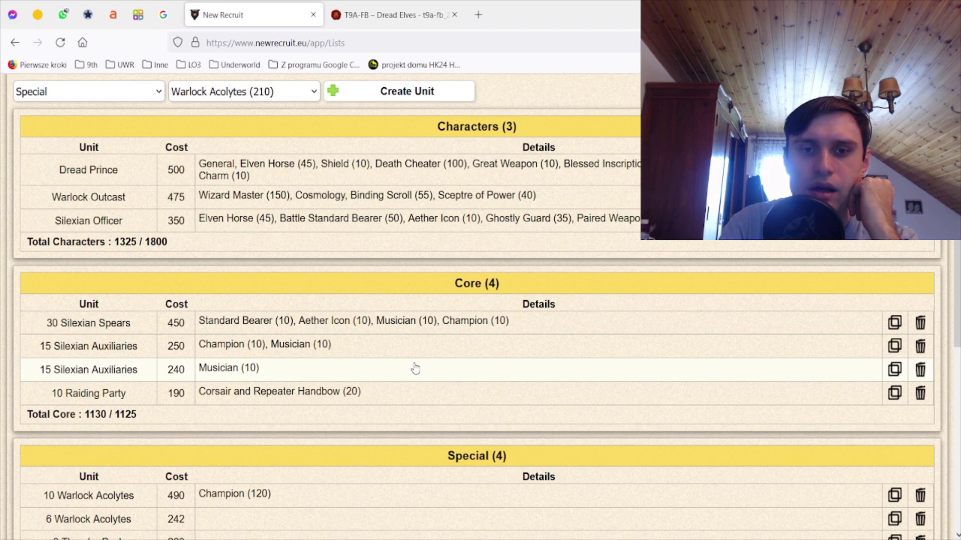
pyautogui.scroll(2, 415, 369)
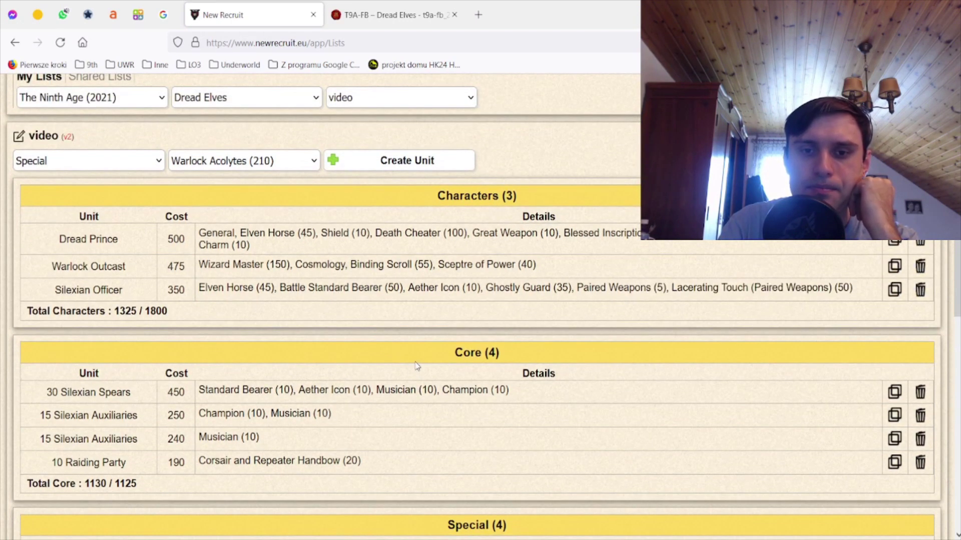
pyautogui.scroll(-8, 415, 367)
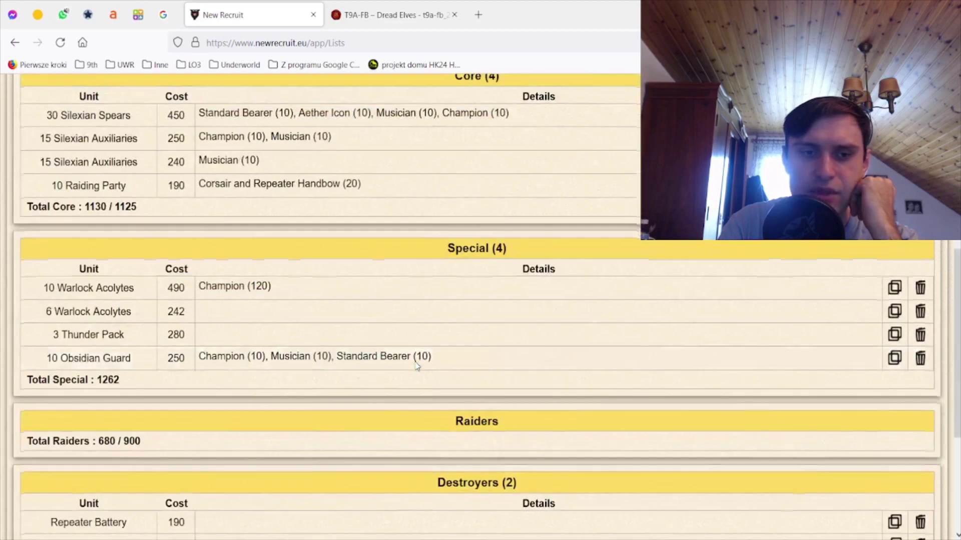
pyautogui.scroll(6, 415, 367)
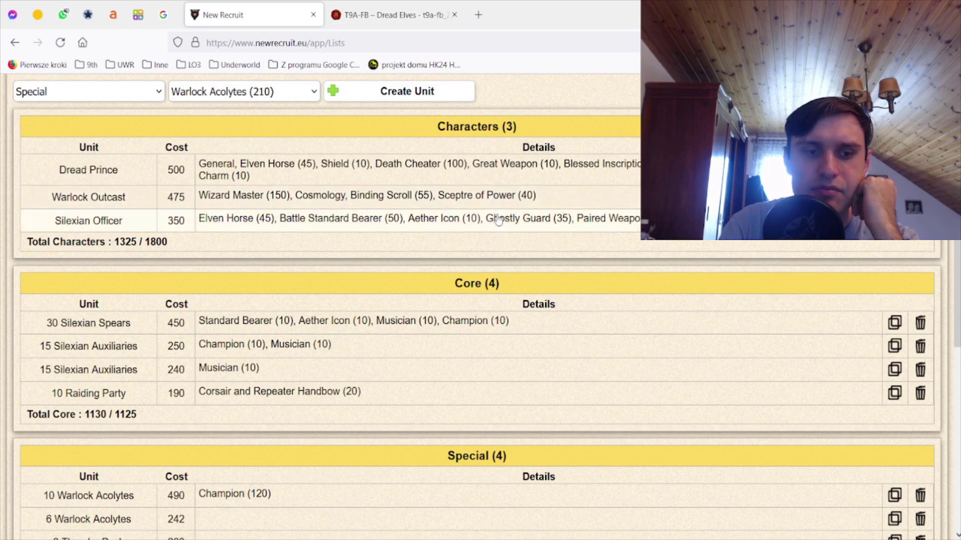
pyautogui.scroll(-4, 497, 230)
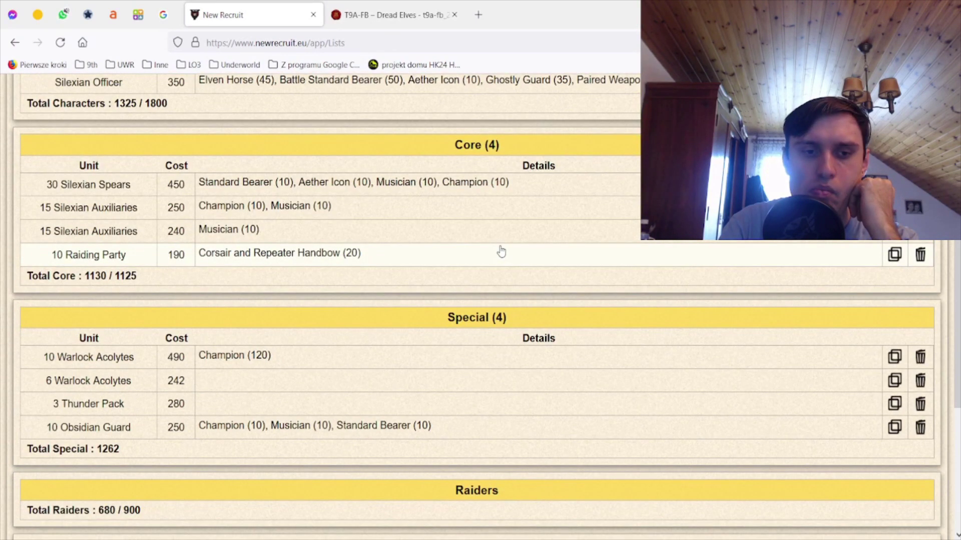
# - Look up the Thunder Pack entry in the Dread Elves rules PDF and return to the army list
pyautogui.hotkey('ctrl', 'Tab')
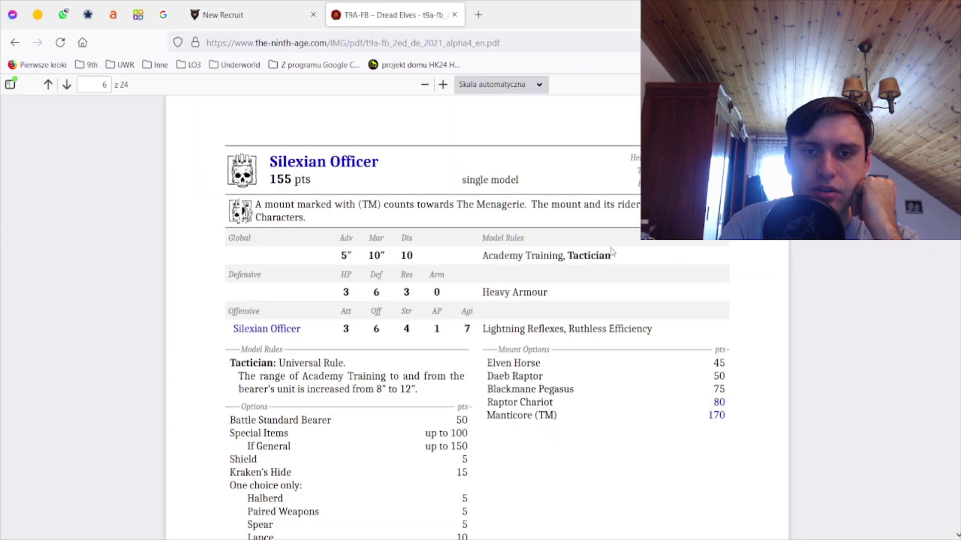
pyautogui.scroll(-8, 666, 252)
pyautogui.scroll(-20, 476, 318)
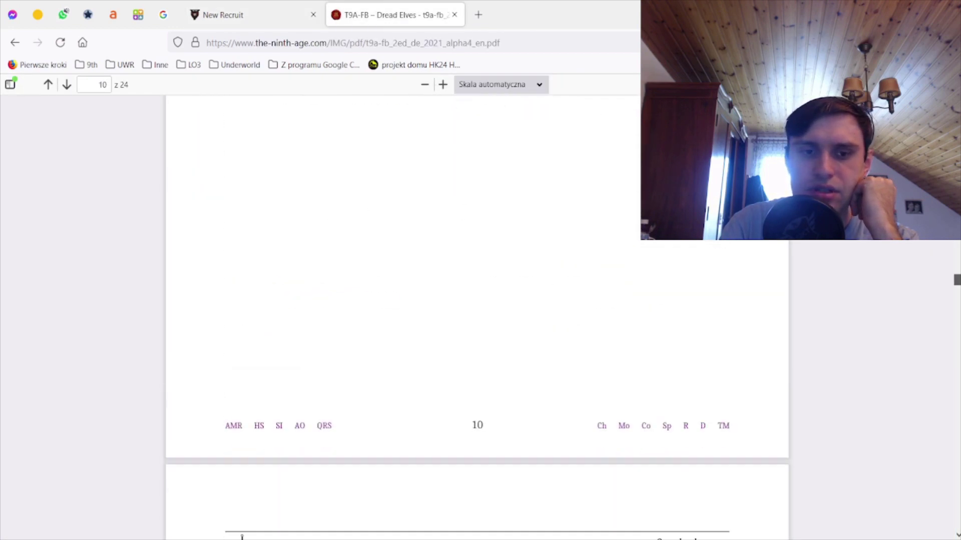
pyautogui.scroll(-20, 477, 318)
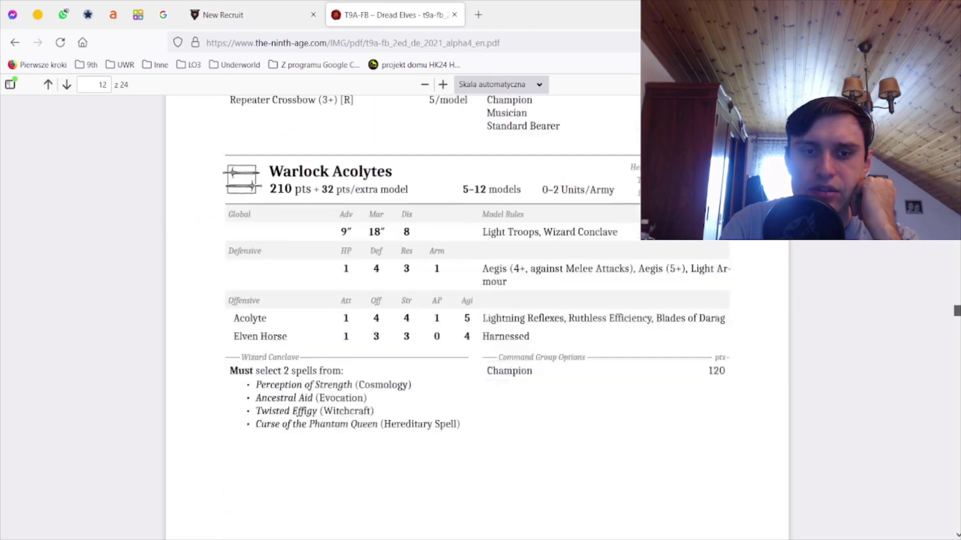
pyautogui.scroll(-20, 477, 318)
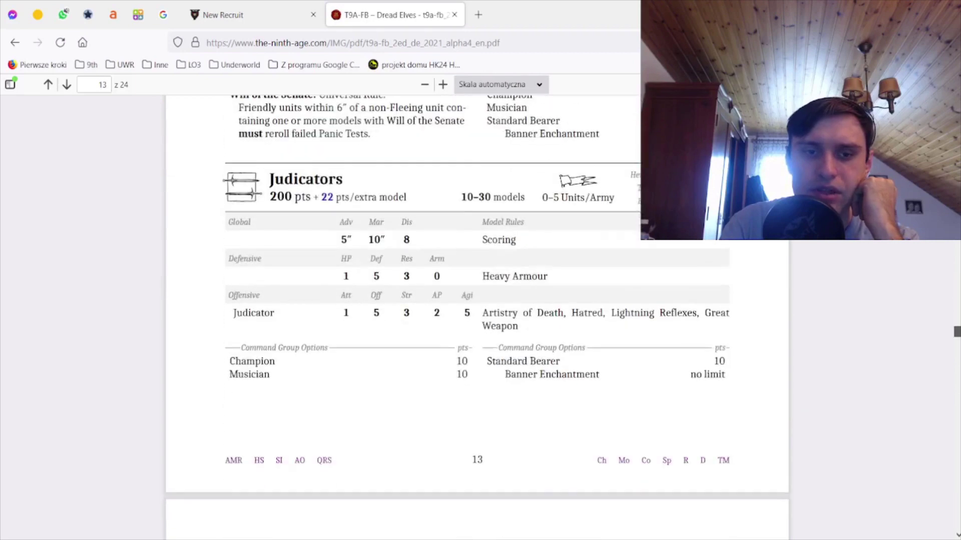
pyautogui.scroll(-3, 686, 328)
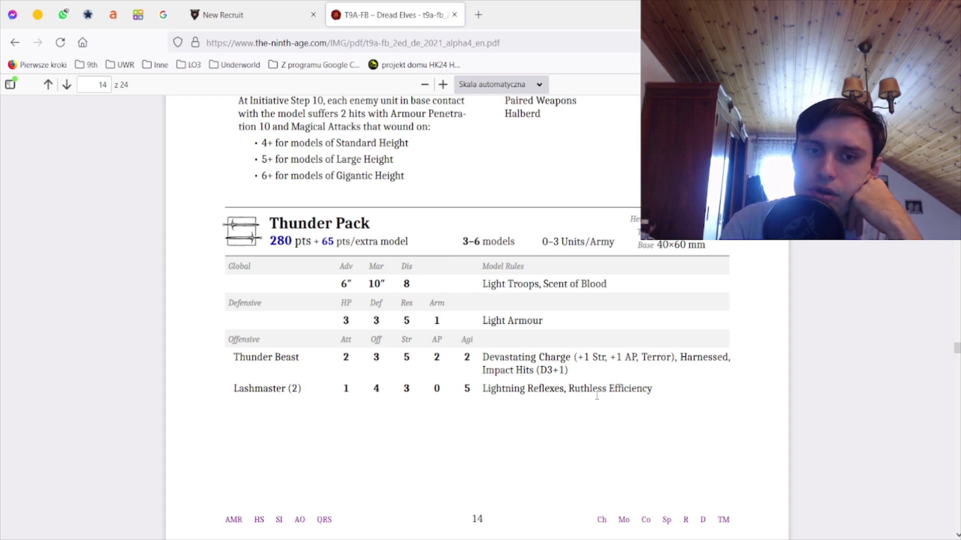
pyautogui.hotkey('ctrl', 'shift', 'Tab')
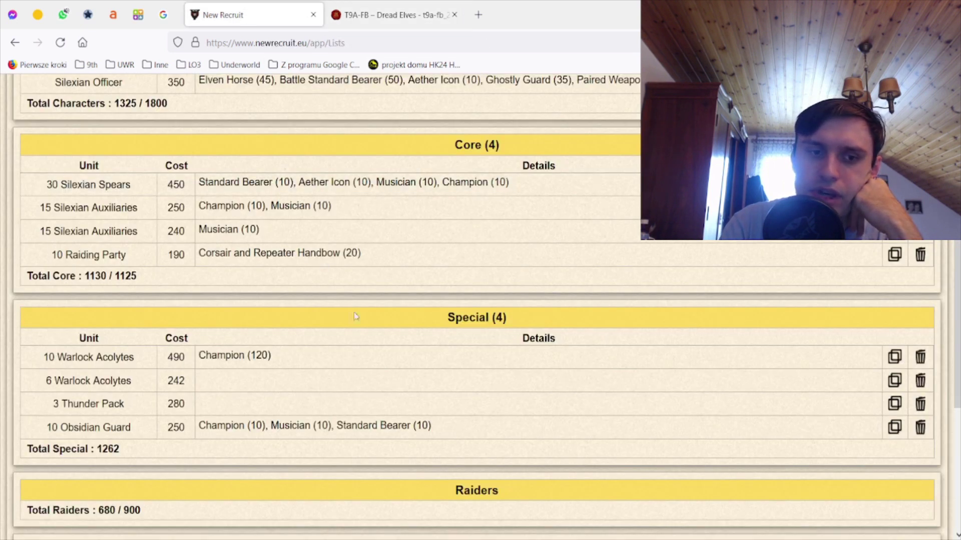
# - Remove the Sceptre of Power from the Warlock Outcast and save the unit
pyautogui.scroll(-1, 367, 328)
pyautogui.scroll(-2, 368, 329)
pyautogui.scroll(5, 372, 333)
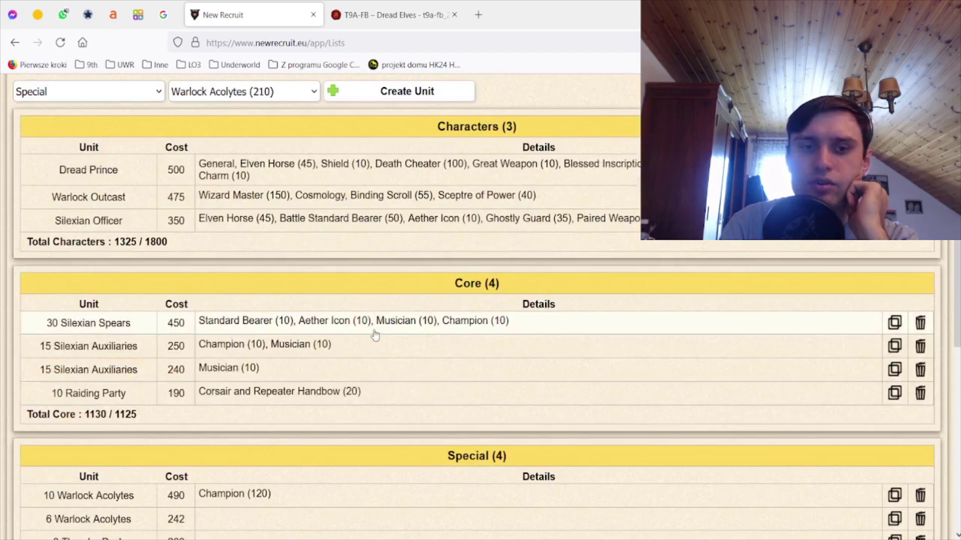
pyautogui.click(433, 200)
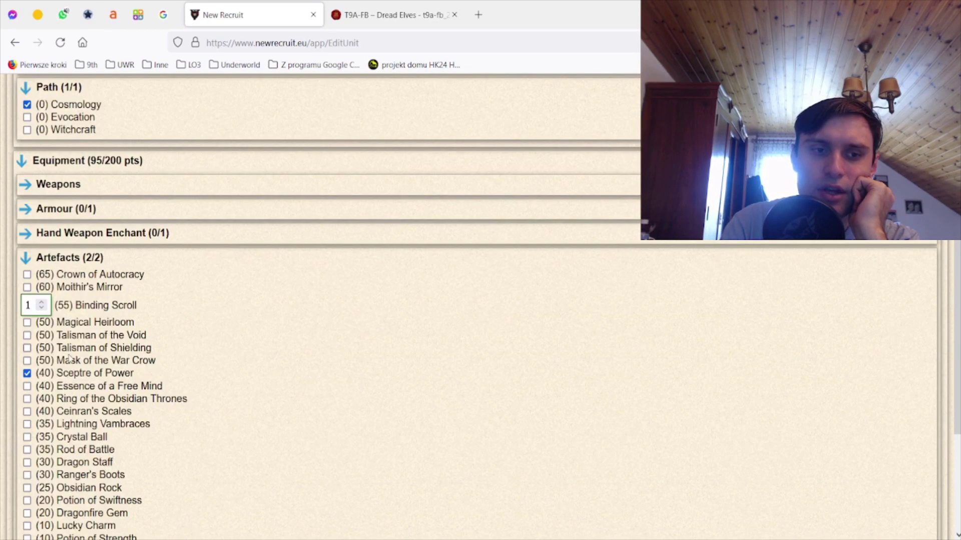
pyautogui.click(70, 374)
pyautogui.scroll(-3, 180, 463)
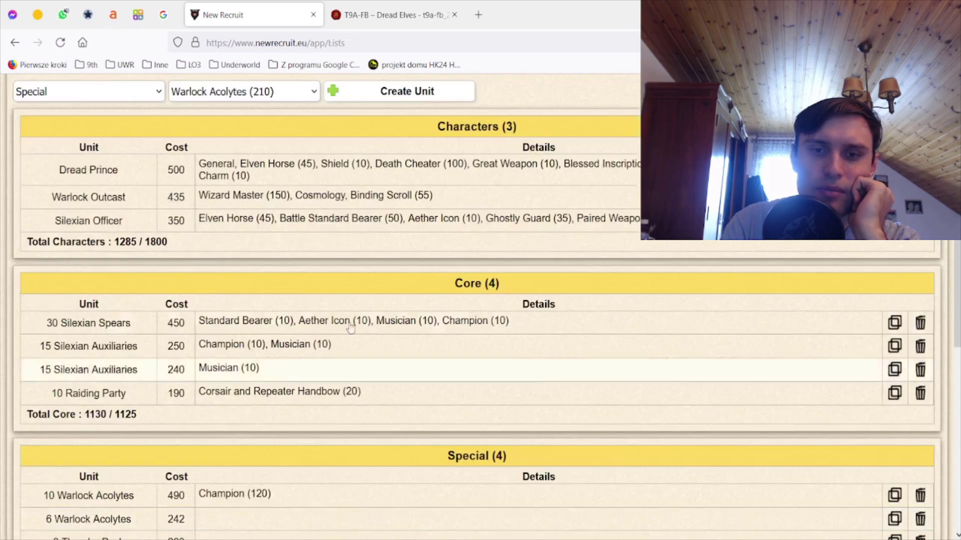
# - Remove the Shield from the Dread Prince and save the unit
pyautogui.click(514, 165)
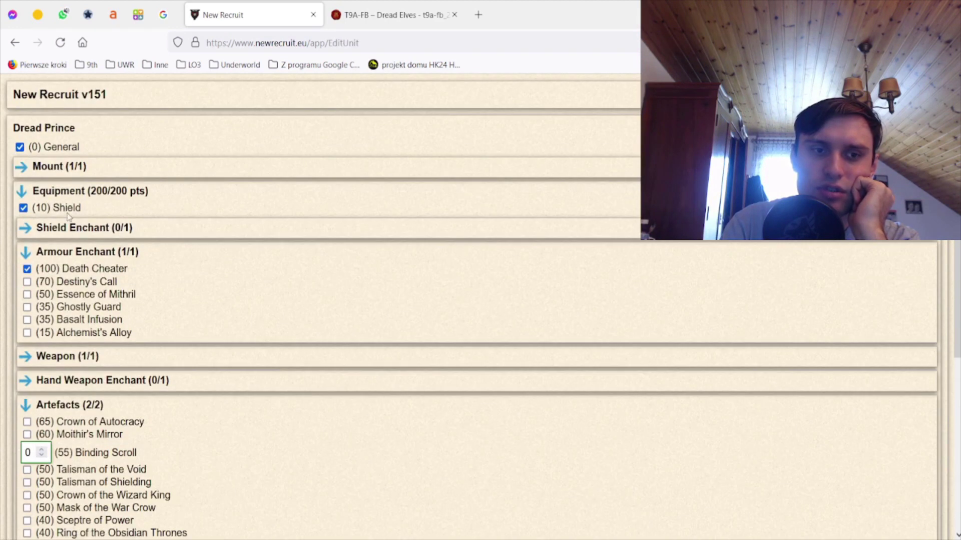
pyautogui.click(67, 210)
pyautogui.scroll(-5, 160, 376)
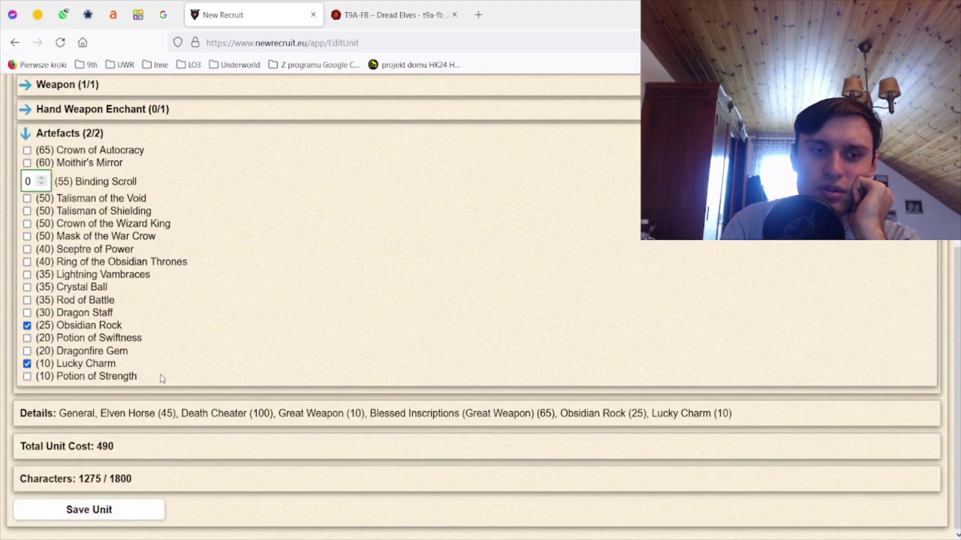
pyautogui.click(105, 516)
# - Set the Thunder Pack in the Special category to 4 models and save the unit
pyautogui.scroll(-1, 362, 357)
pyautogui.scroll(-2, 363, 358)
pyautogui.scroll(-1, 374, 373)
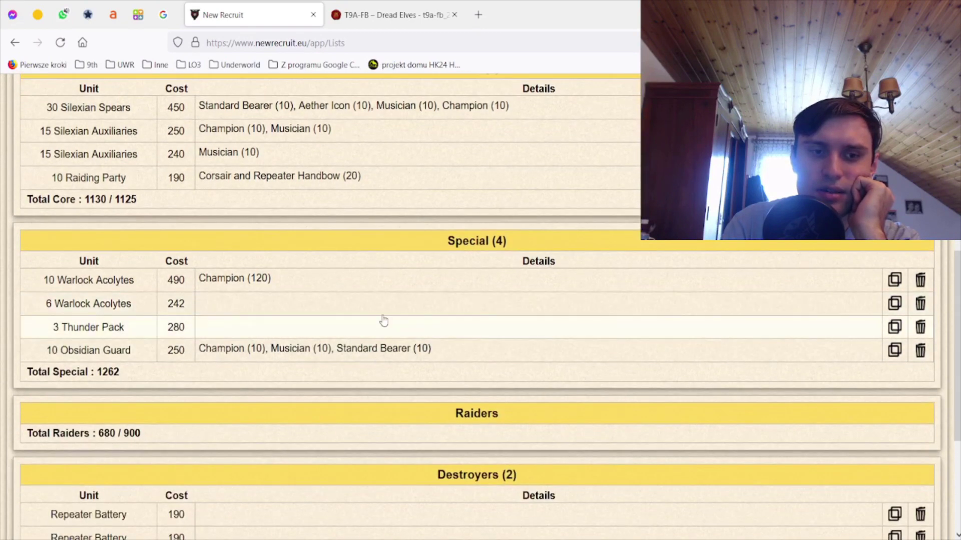
pyautogui.scroll(-3, 383, 313)
pyautogui.scroll(1, 244, 248)
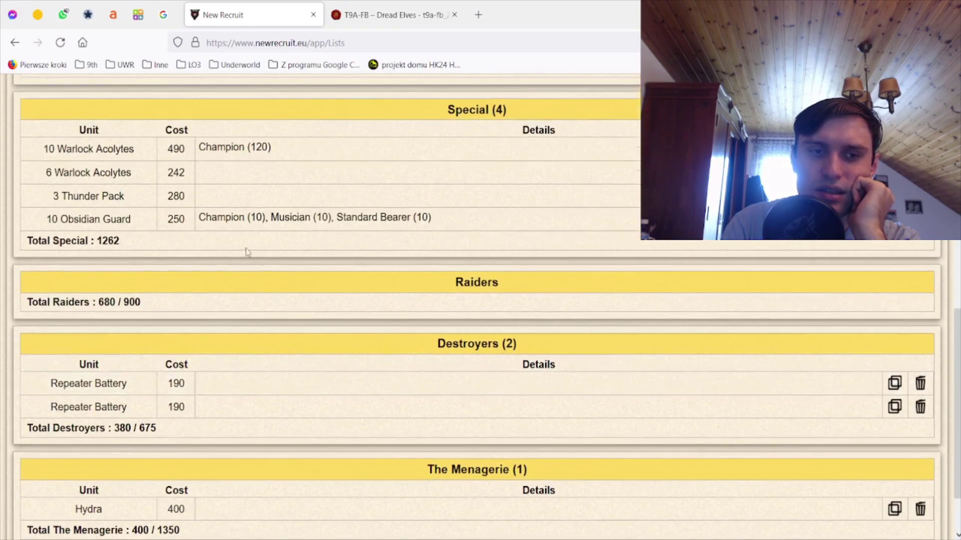
pyautogui.click(236, 194)
pyautogui.click(33, 150)
pyautogui.click(89, 249)
# - Set the Silexian Spears unit to 29 models and save it
pyautogui.scroll(3, 312, 365)
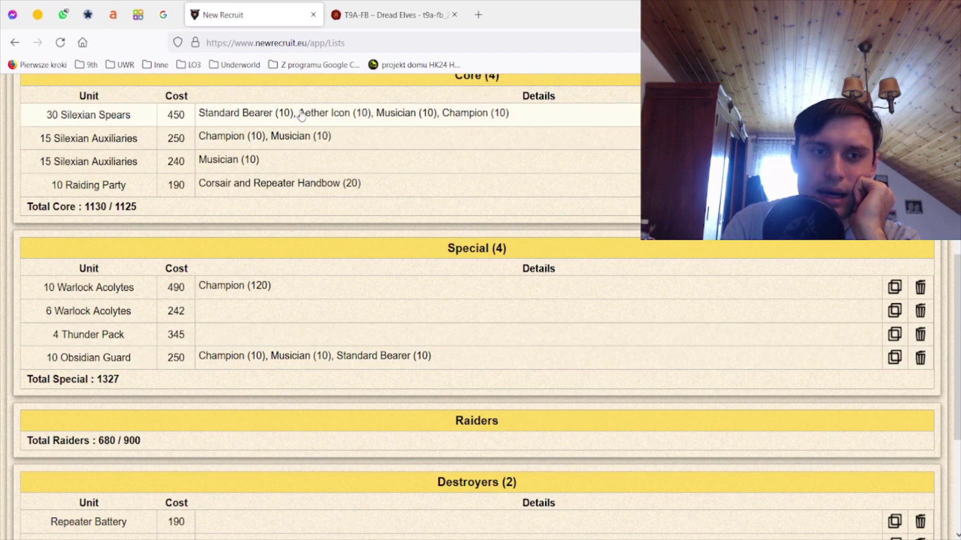
pyautogui.click(278, 115)
pyautogui.click(33, 156)
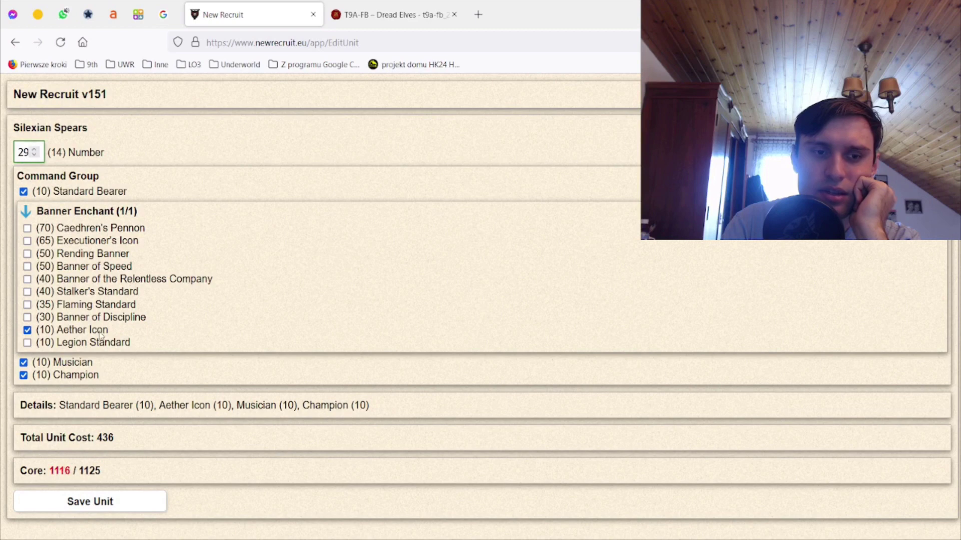
pyautogui.click(113, 504)
# - Add a Champion to the Silexian Auxiliaries unit that has only a Musician, and save it
pyautogui.scroll(-3, 212, 375)
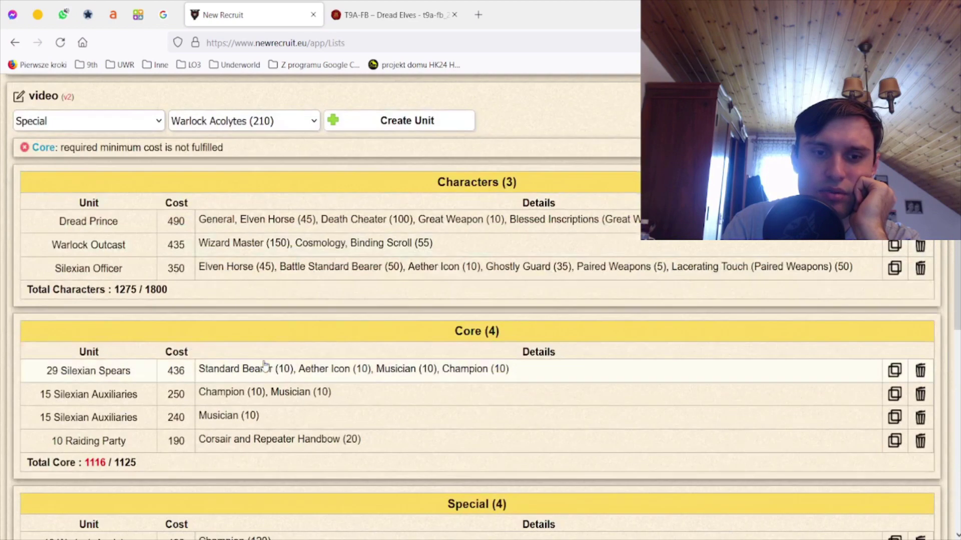
pyautogui.click(289, 416)
pyautogui.click(86, 194)
pyautogui.click(179, 358)
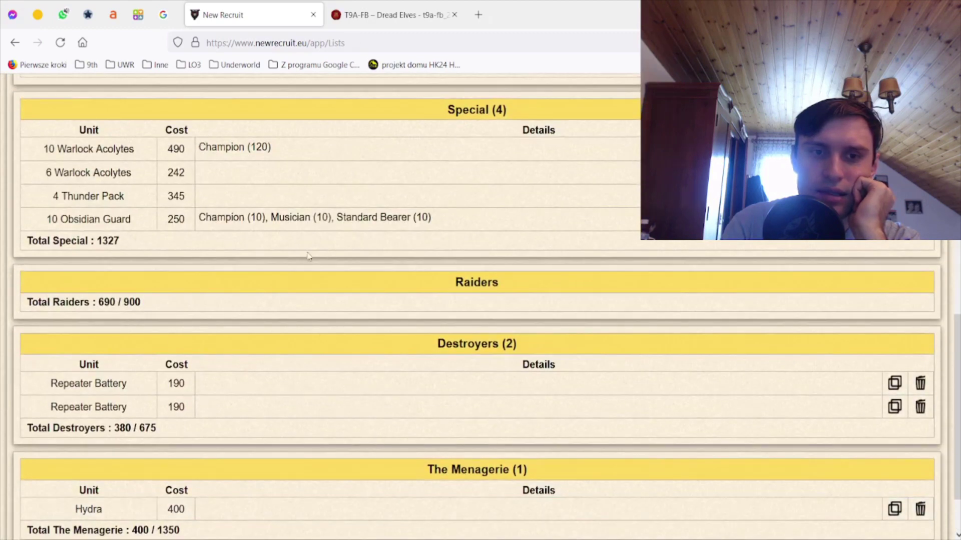
# - Remove the Standard Bearer from the Obsidian Guard and save the unit
pyautogui.click(311, 221)
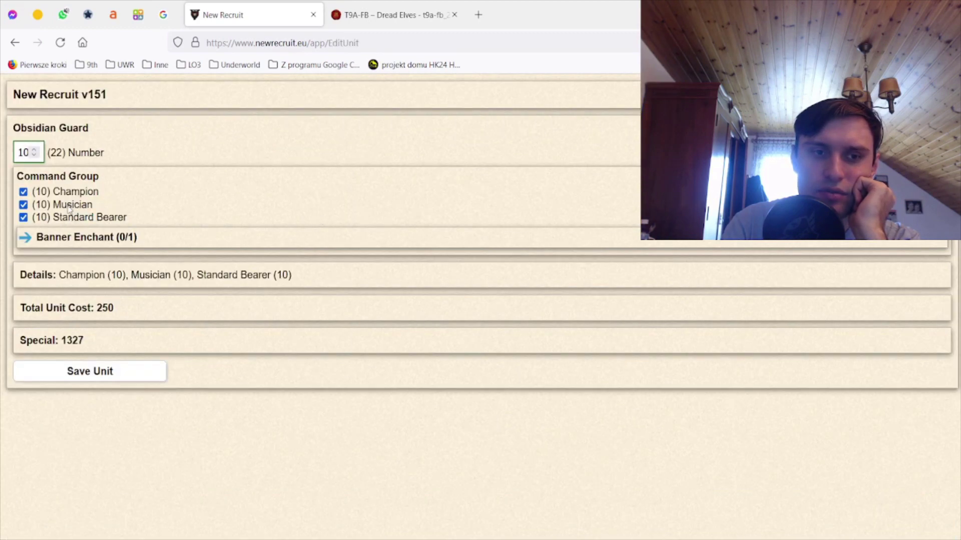
pyautogui.click(66, 220)
pyautogui.click(125, 352)
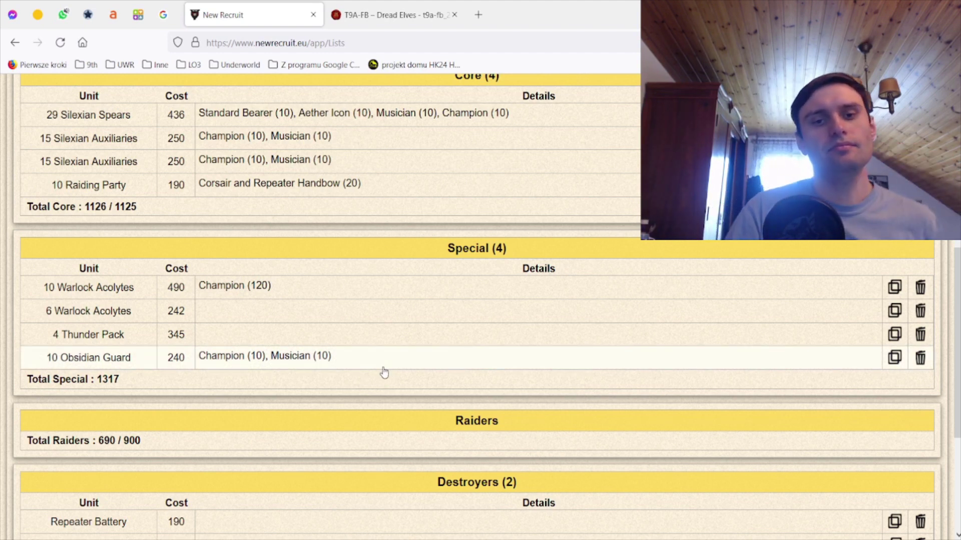
pyautogui.click(393, 15)
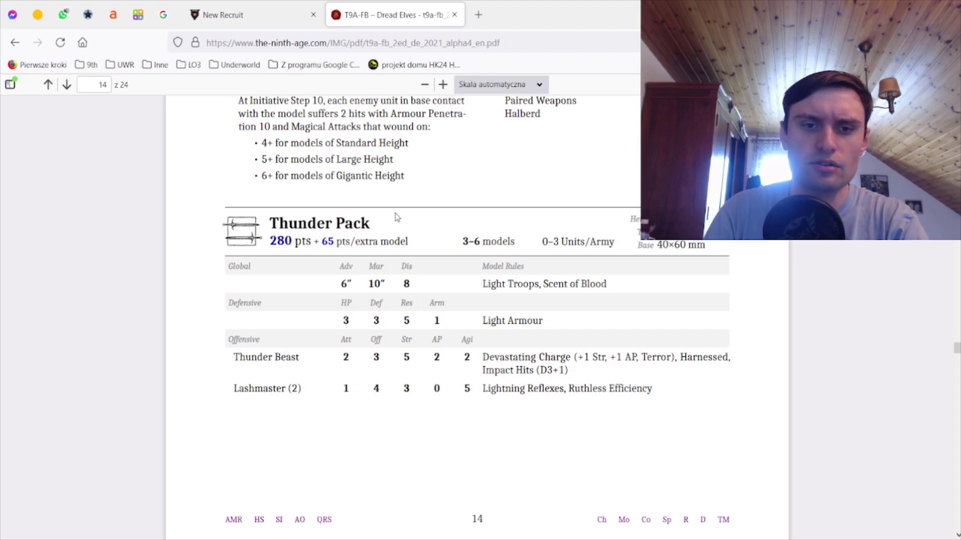
pyautogui.click(241, 5)
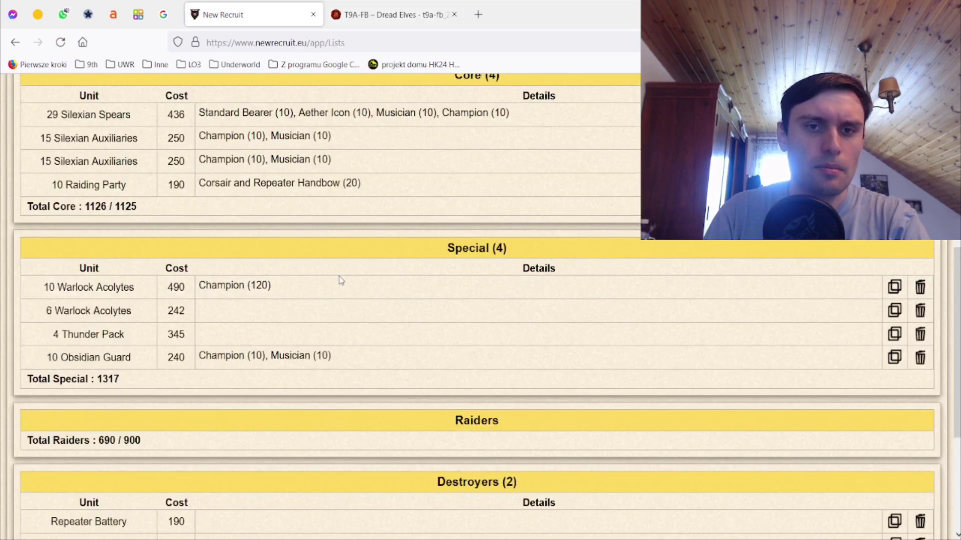
pyautogui.click(386, 4)
pyautogui.click(301, 4)
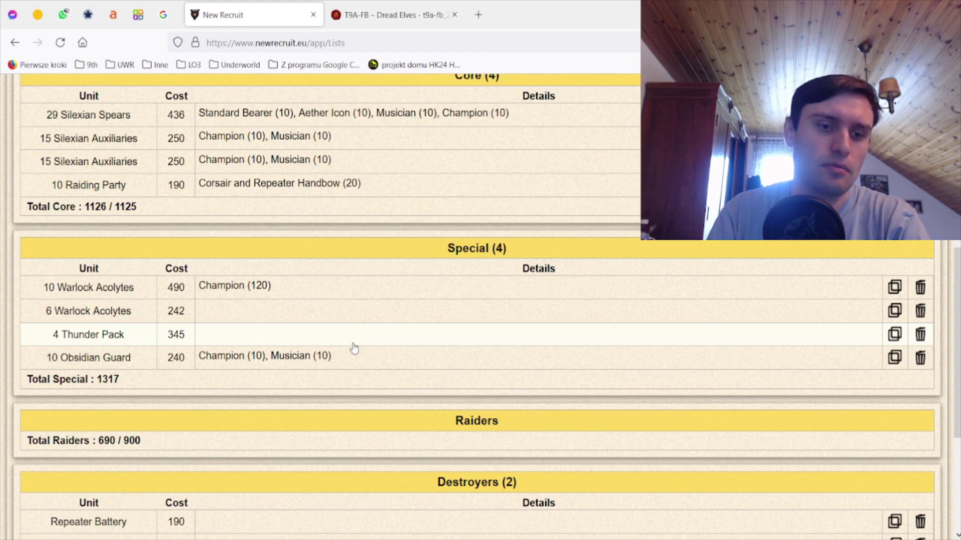
# - Check the army's overall points total and open the text version of the list
pyautogui.scroll(-4, 353, 348)
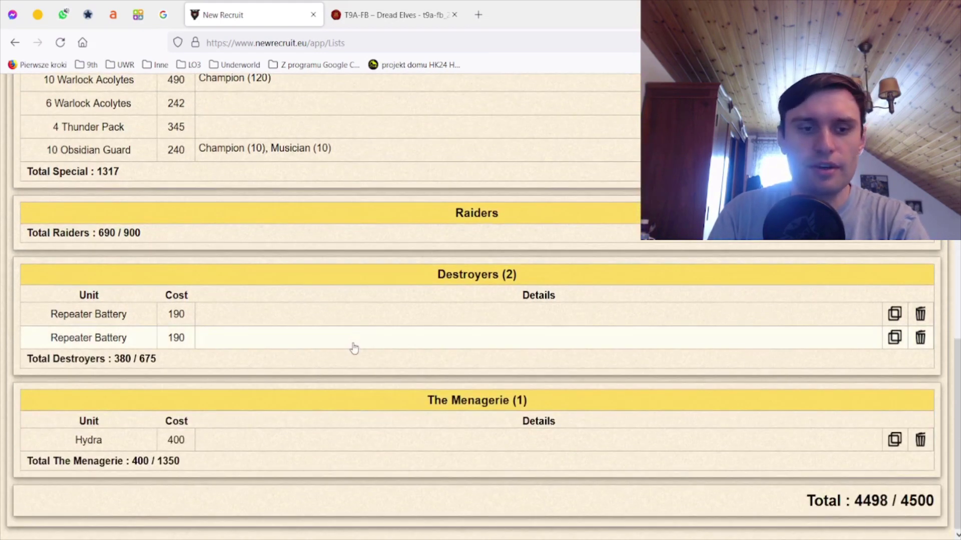
pyautogui.scroll(10, 354, 349)
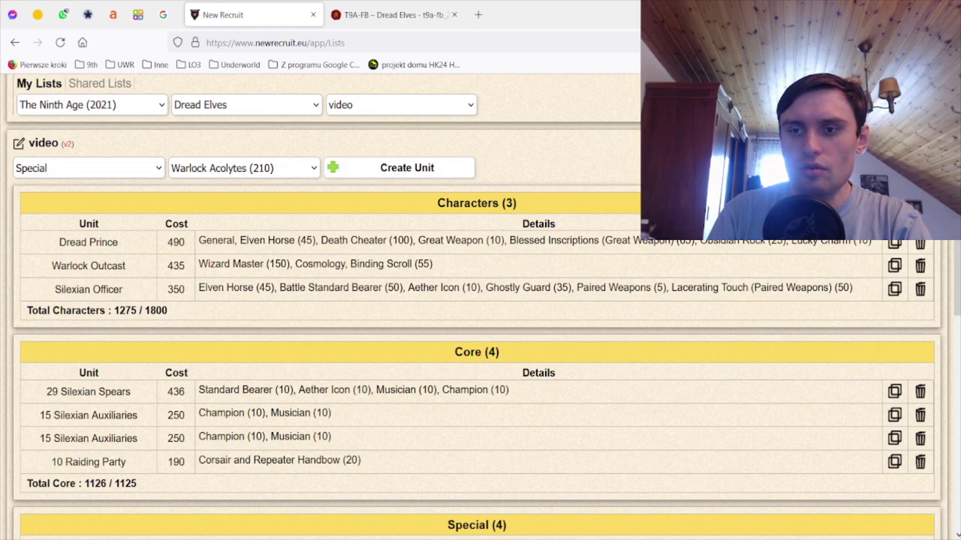
pyautogui.click(921, 143)
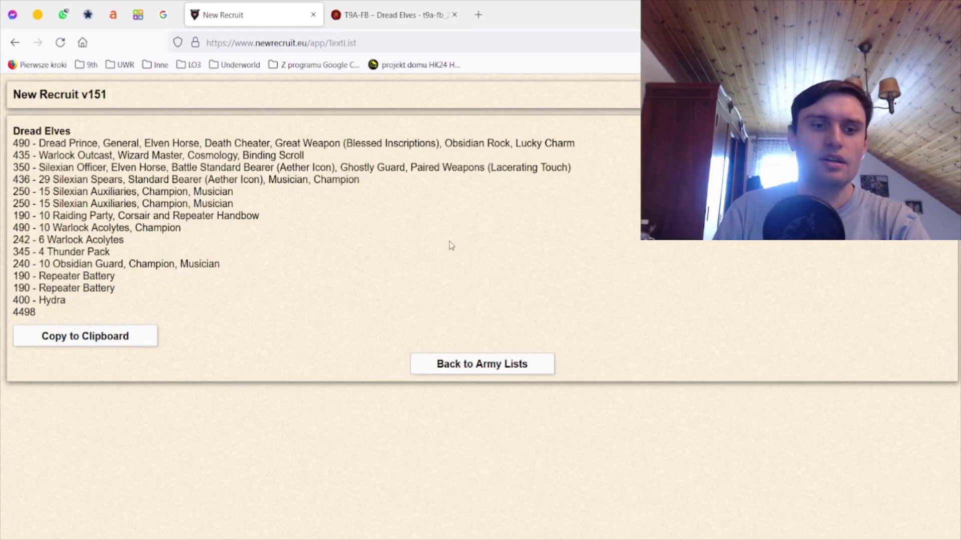